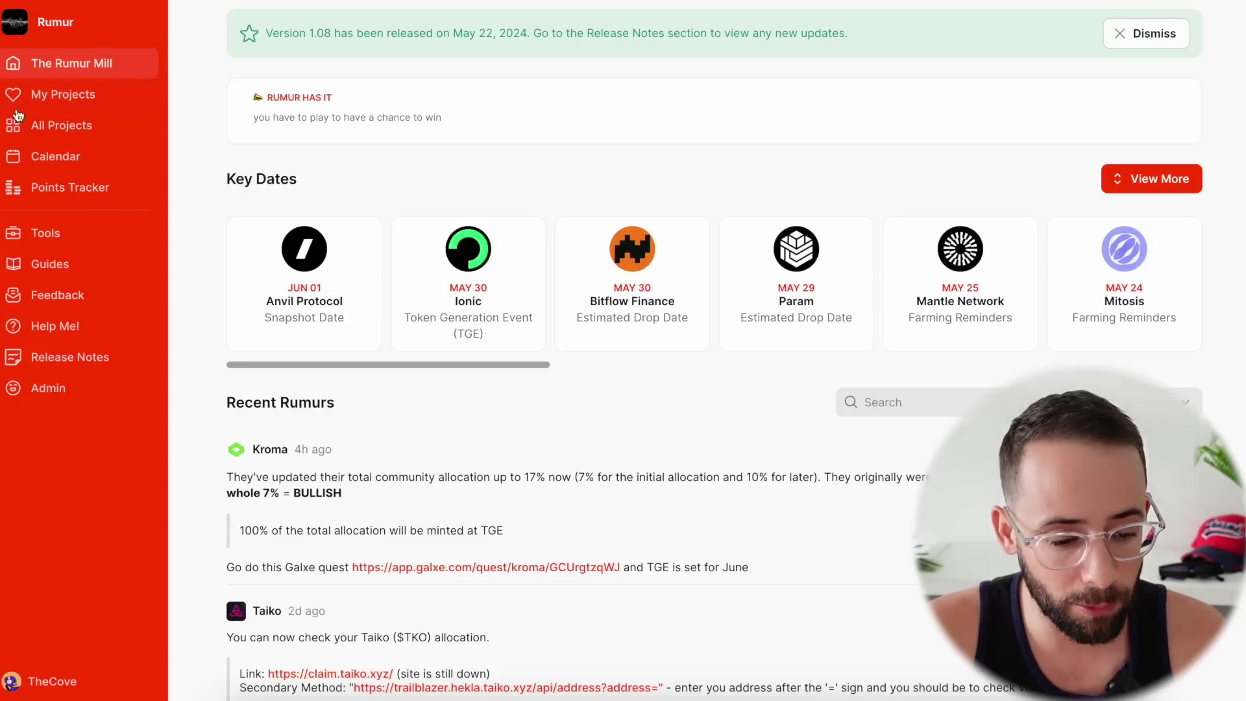
Step: Read through the recent rumur posts on the home feed and browse the full row of key dates
{"action": "scroll", "coordinate": [236, 313], "scroll_direction": "down", "scroll_amount": 1}
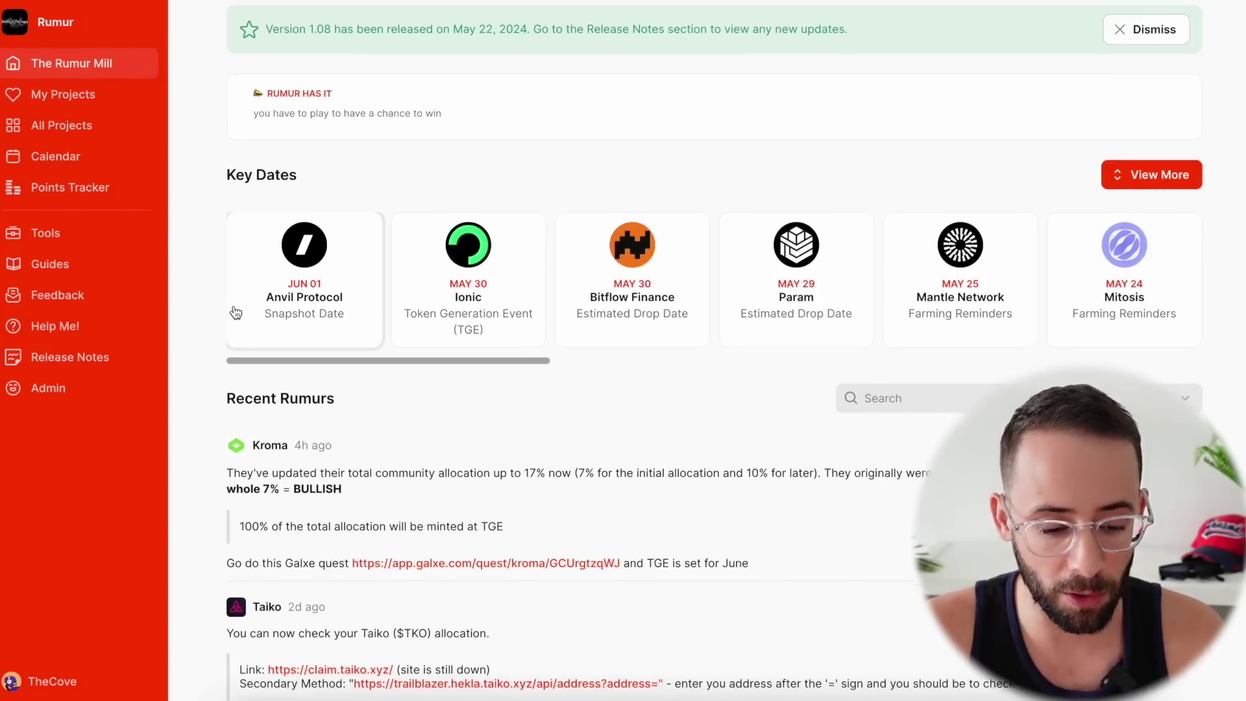
{"action": "scroll", "coordinate": [235, 313], "scroll_direction": "up", "scroll_amount": 1}
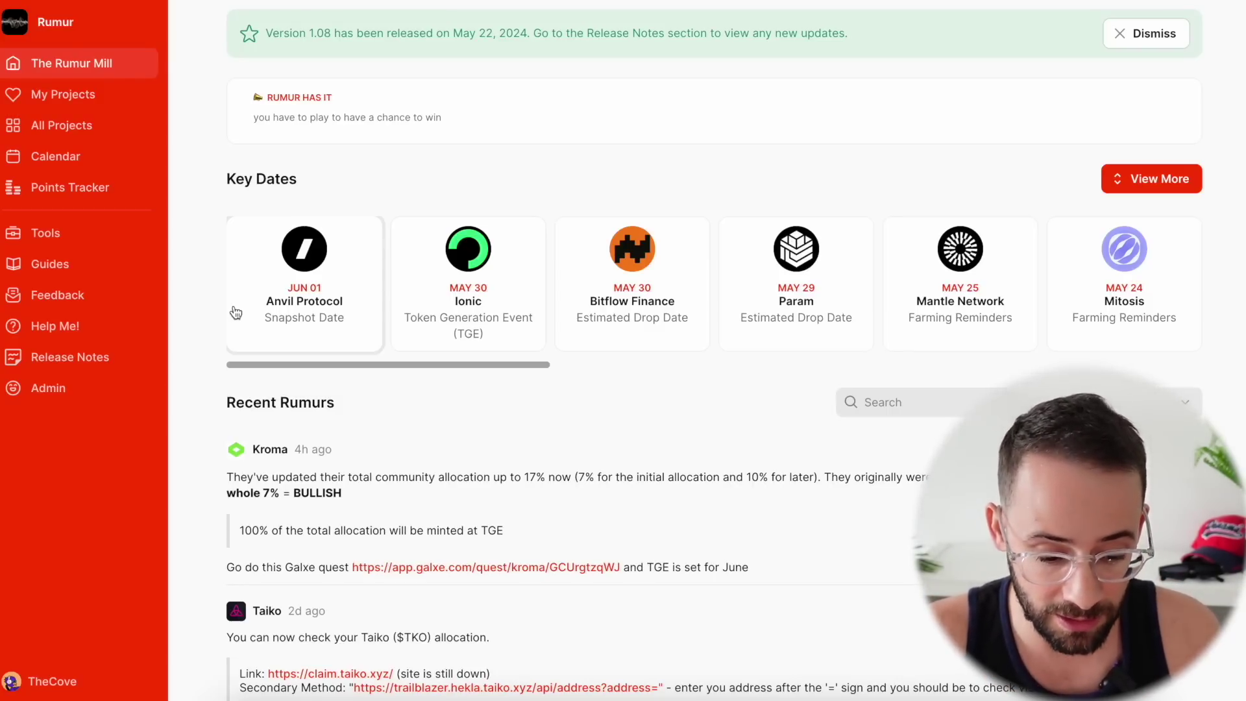
{"action": "scroll", "coordinate": [381, 341], "scroll_direction": "down", "scroll_amount": 5}
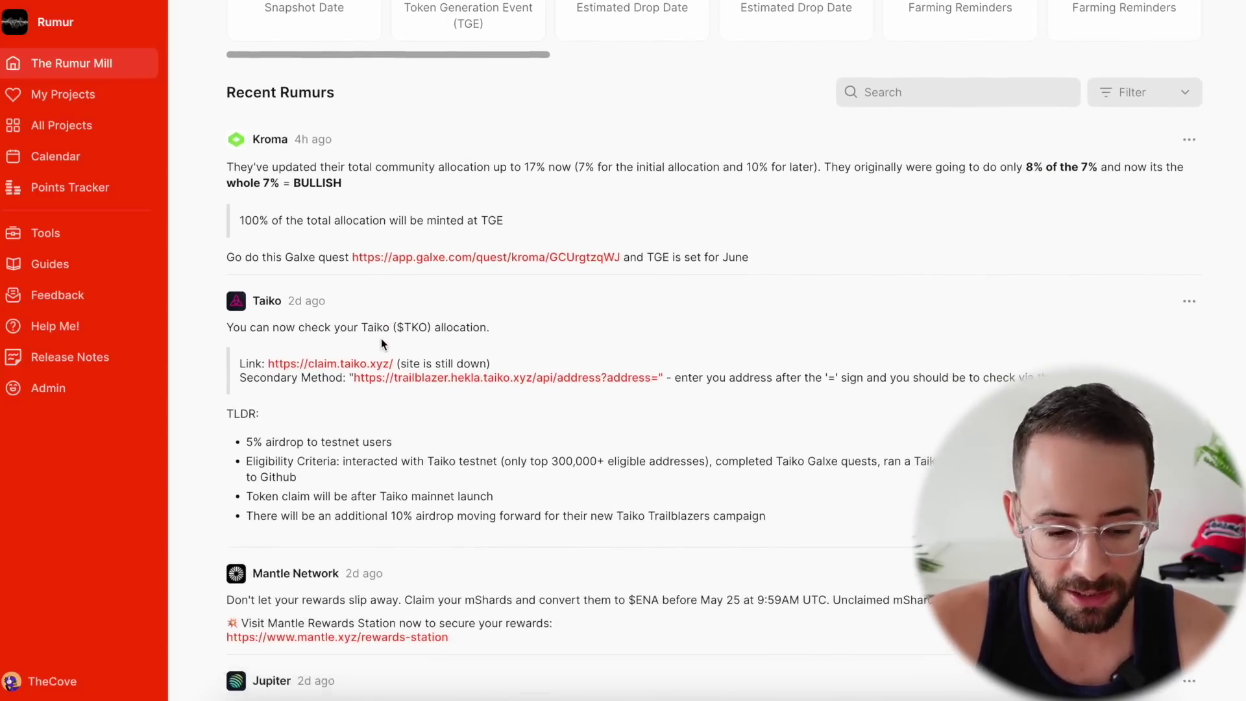
{"action": "scroll", "coordinate": [382, 342], "scroll_direction": "down", "scroll_amount": 2}
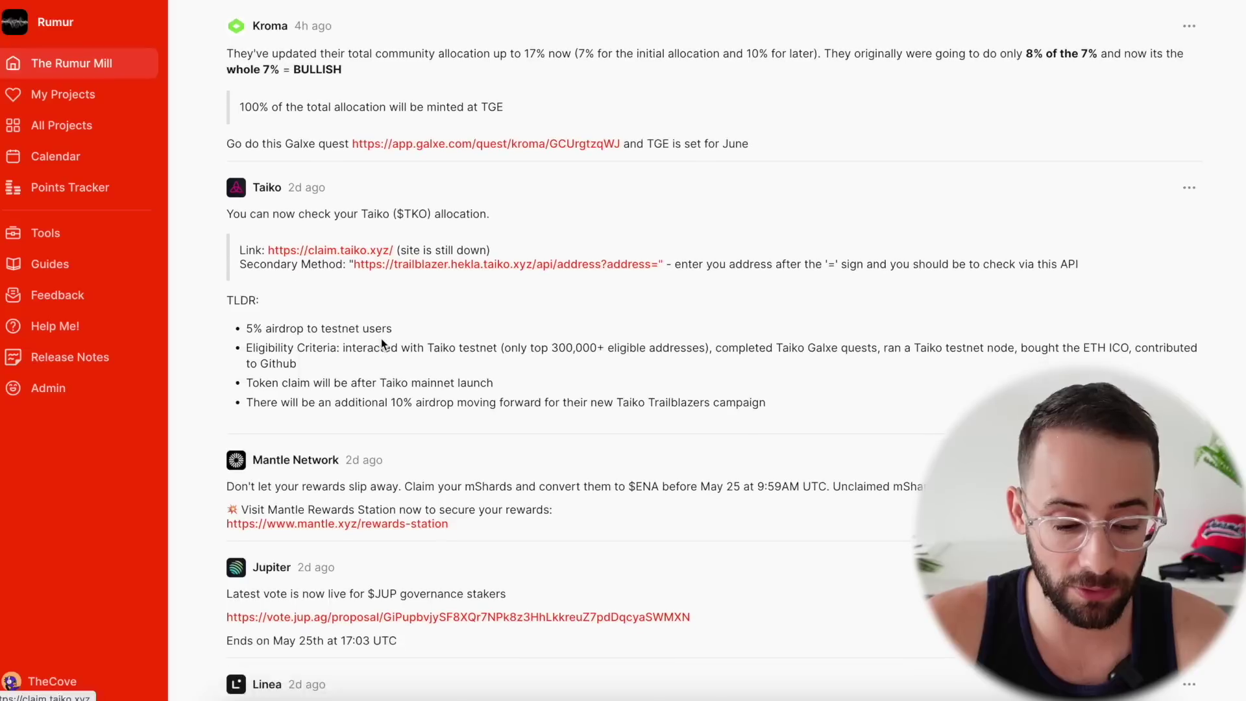
{"action": "scroll", "coordinate": [382, 343], "scroll_direction": "down", "scroll_amount": 4}
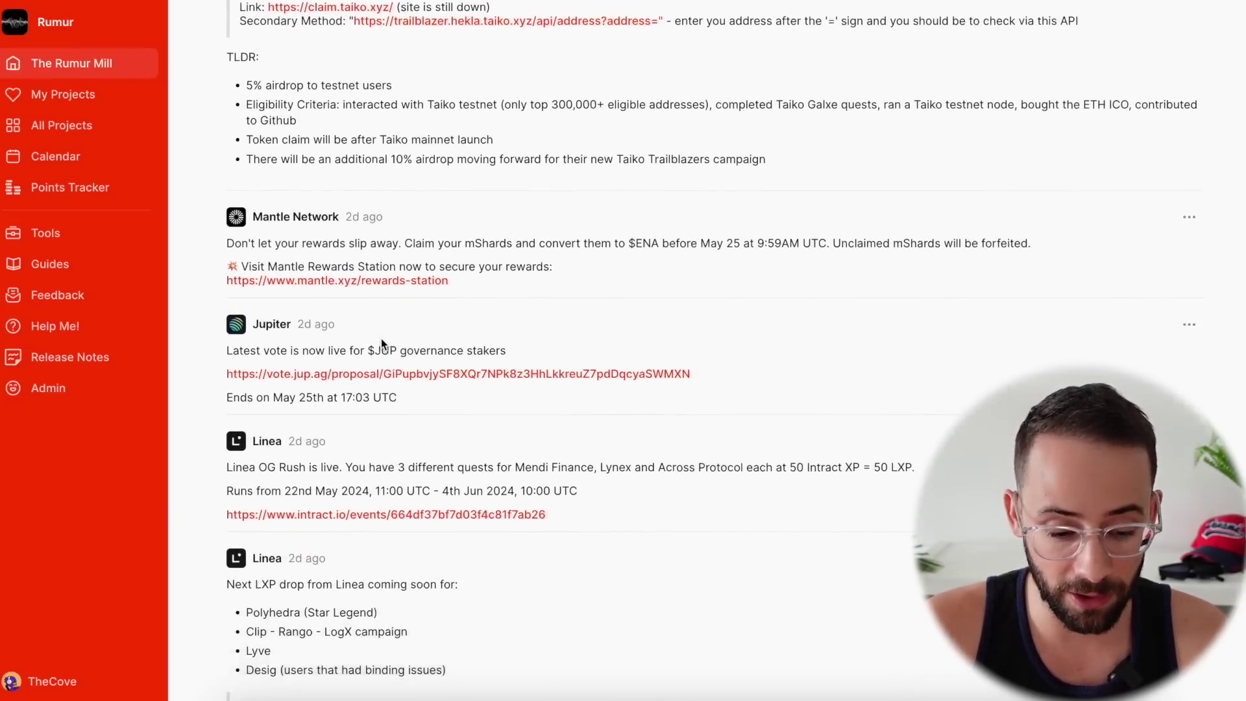
{"action": "scroll", "coordinate": [381, 338], "scroll_direction": "down", "scroll_amount": 1}
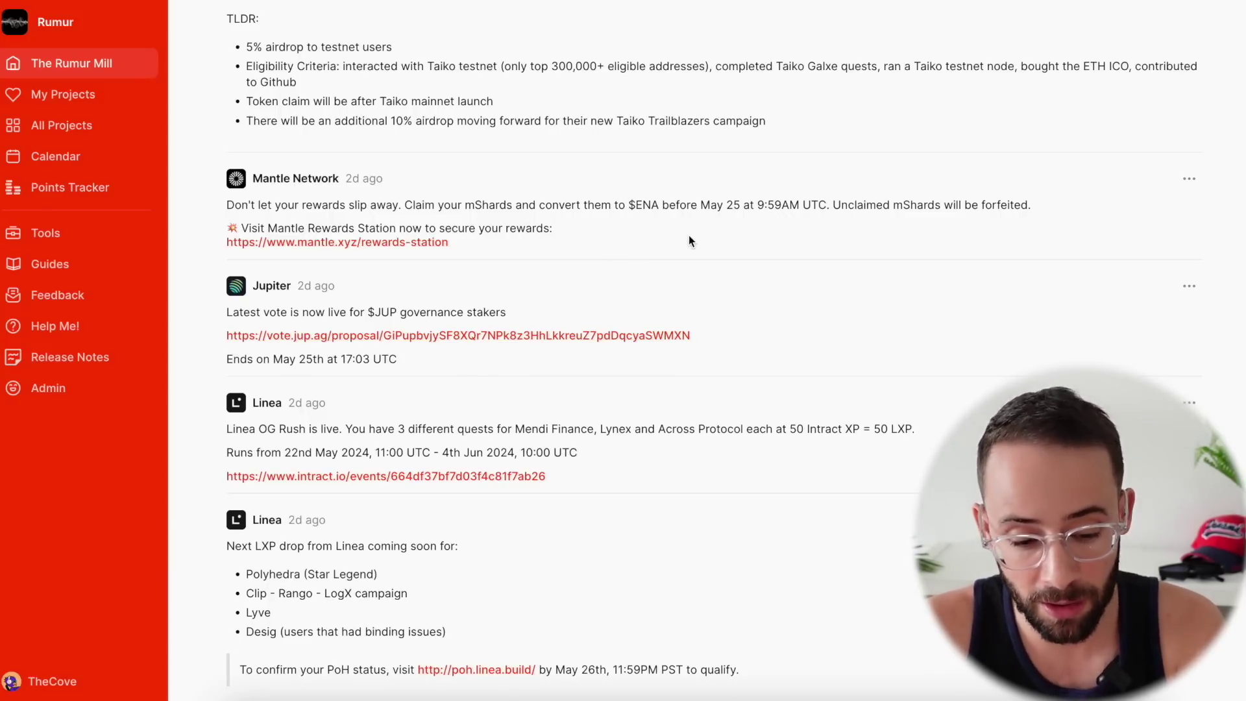
{"action": "scroll", "coordinate": [677, 392], "scroll_direction": "down", "scroll_amount": 1}
{"action": "scroll", "coordinate": [676, 388], "scroll_direction": "down", "scroll_amount": 4}
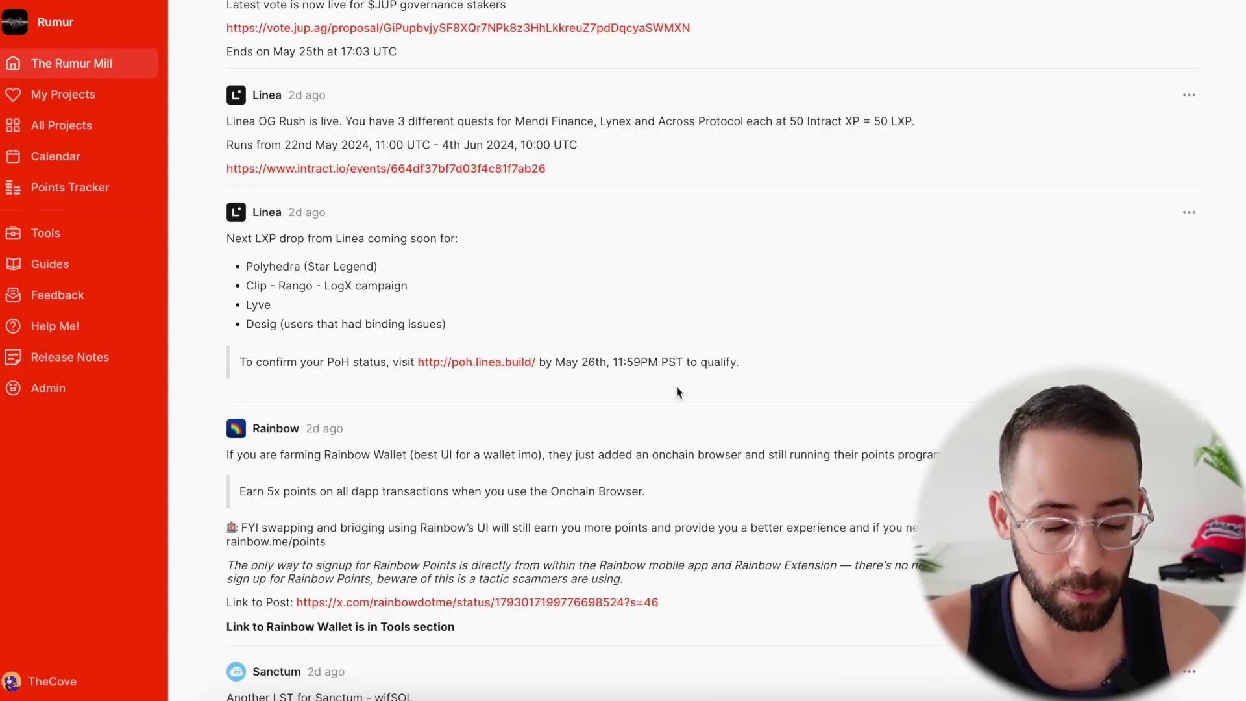
{"action": "scroll", "coordinate": [676, 390], "scroll_direction": "up", "scroll_amount": 9}
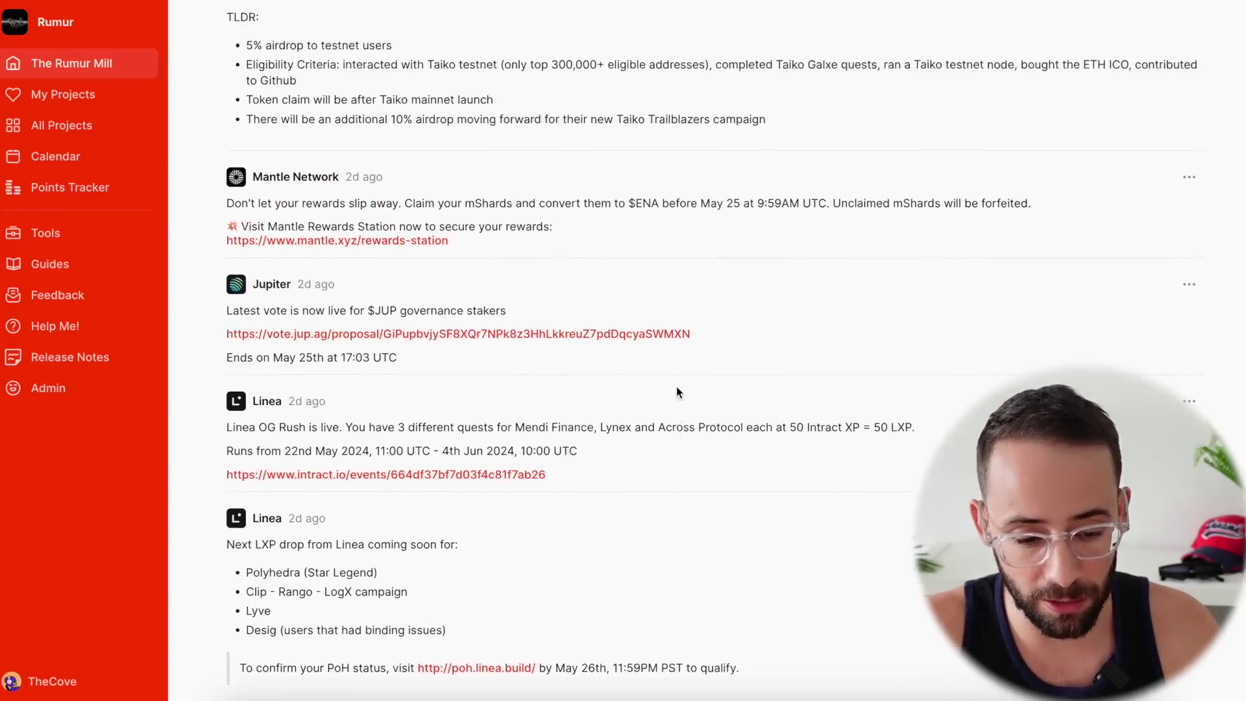
{"action": "scroll", "coordinate": [677, 387], "scroll_direction": "up", "scroll_amount": 7}
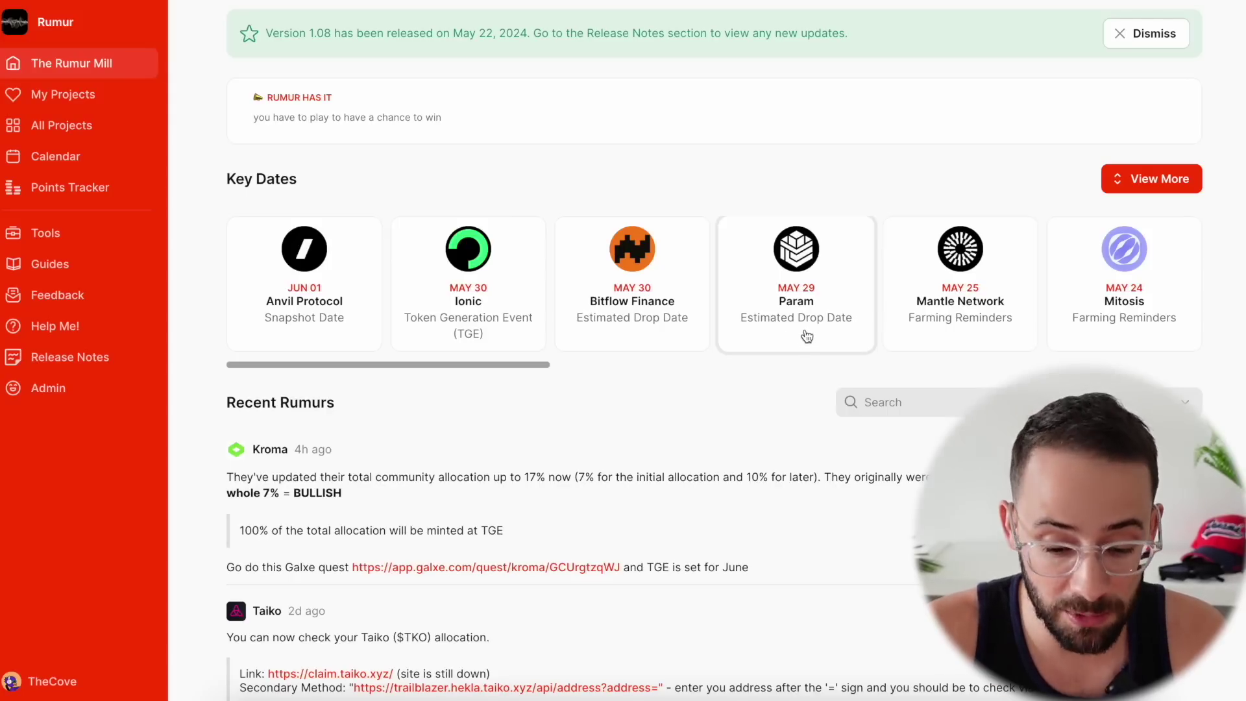
{"action": "left_click_drag", "start_coordinate": [476, 366], "coordinate": [1123, 369]}
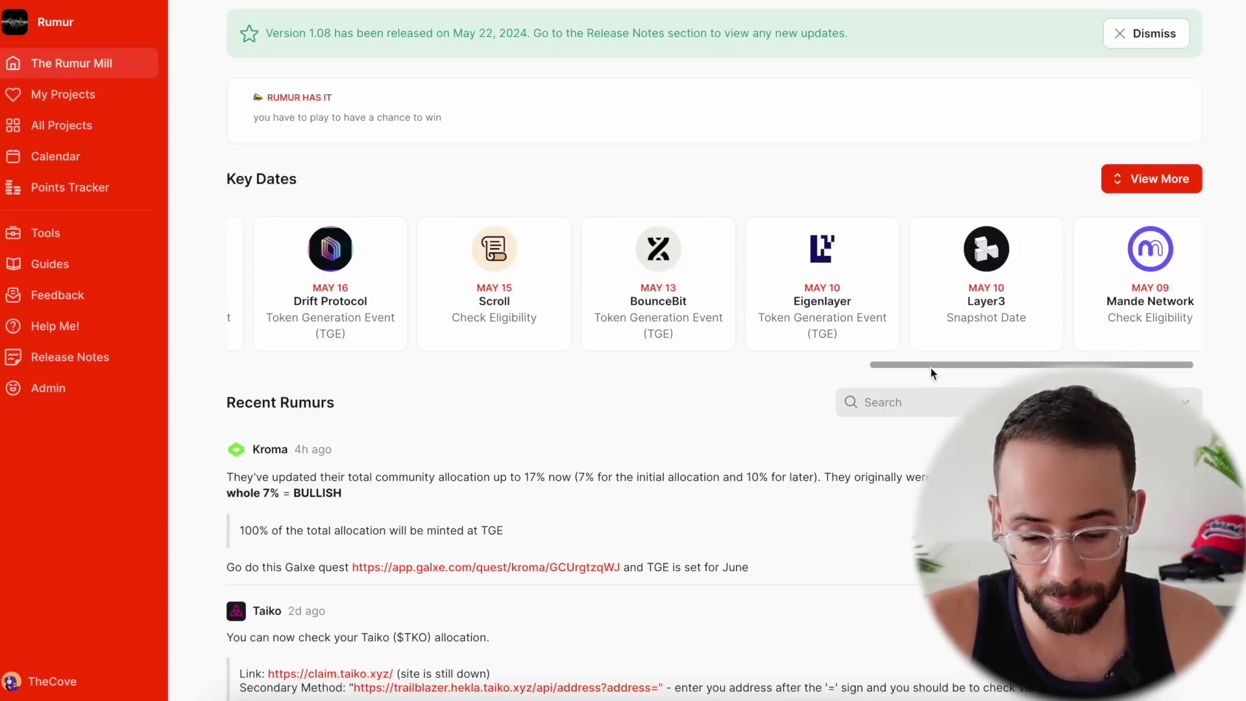
{"action": "scroll", "coordinate": [1059, 317], "scroll_direction": "left", "scroll_amount": 10}
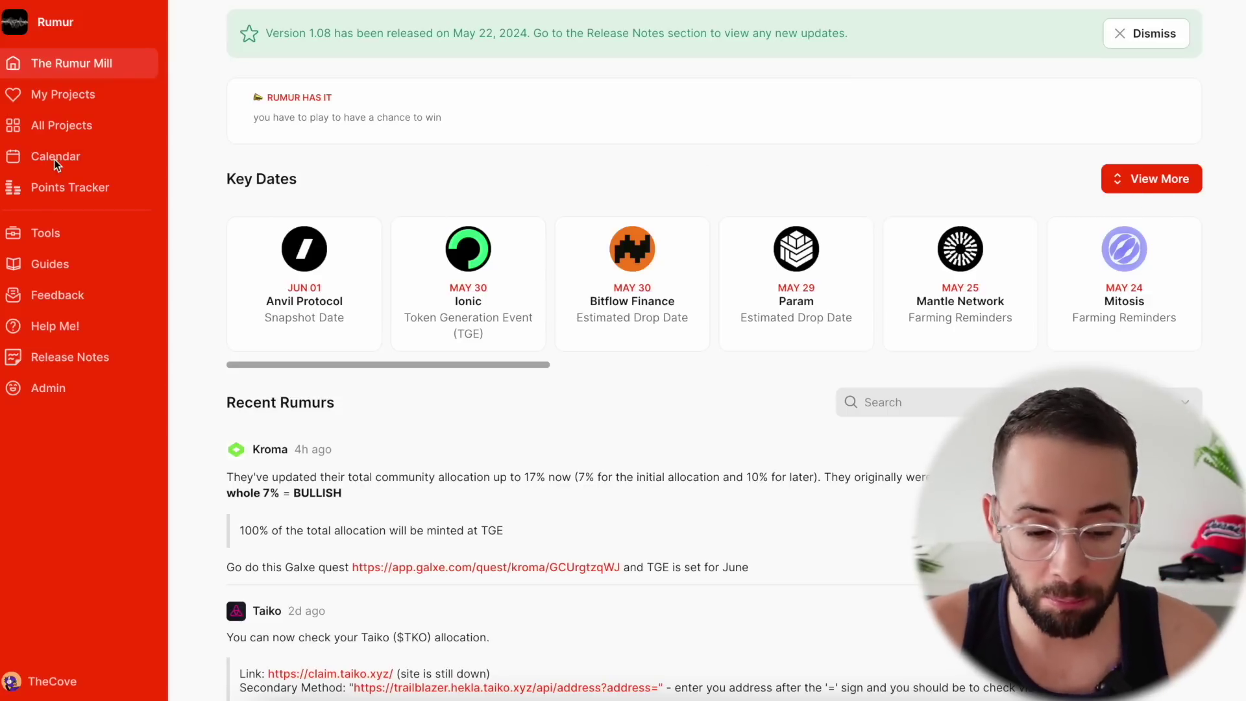
Step: Search the recent rumurs for "Linea" and look over the matching posts
{"action": "scroll", "coordinate": [837, 414], "scroll_direction": "down", "scroll_amount": 2}
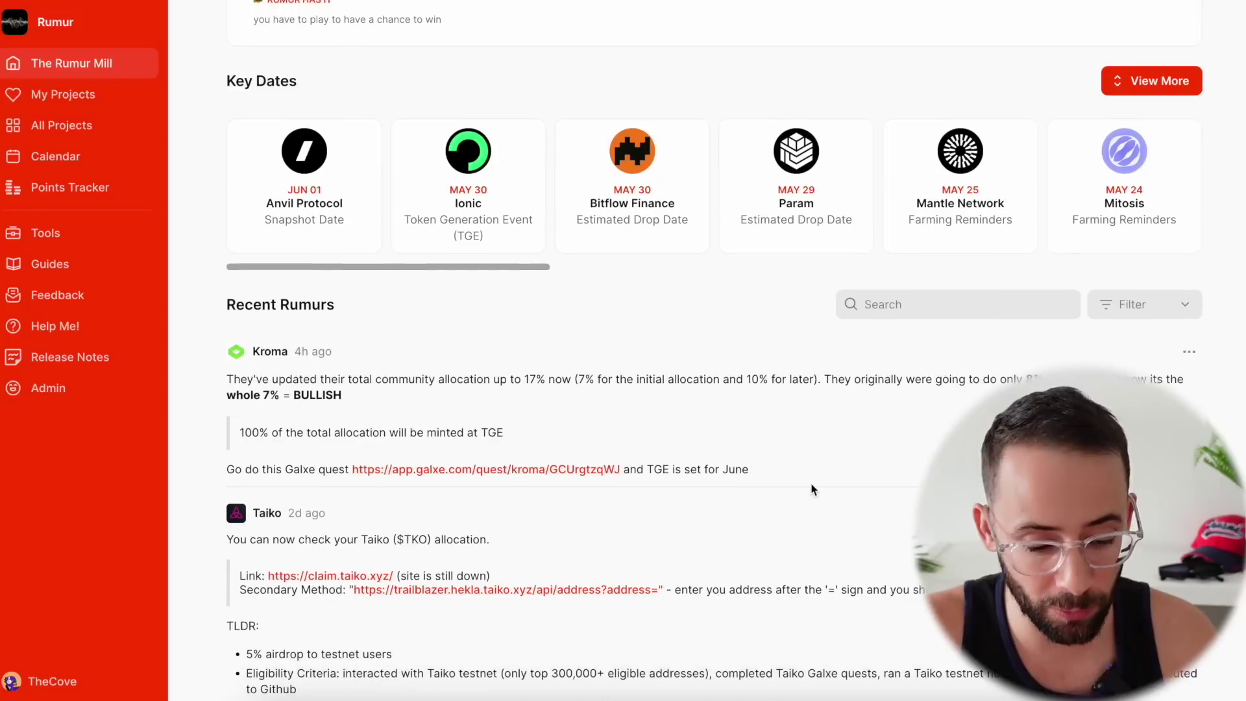
{"action": "left_click", "coordinate": [908, 298]}
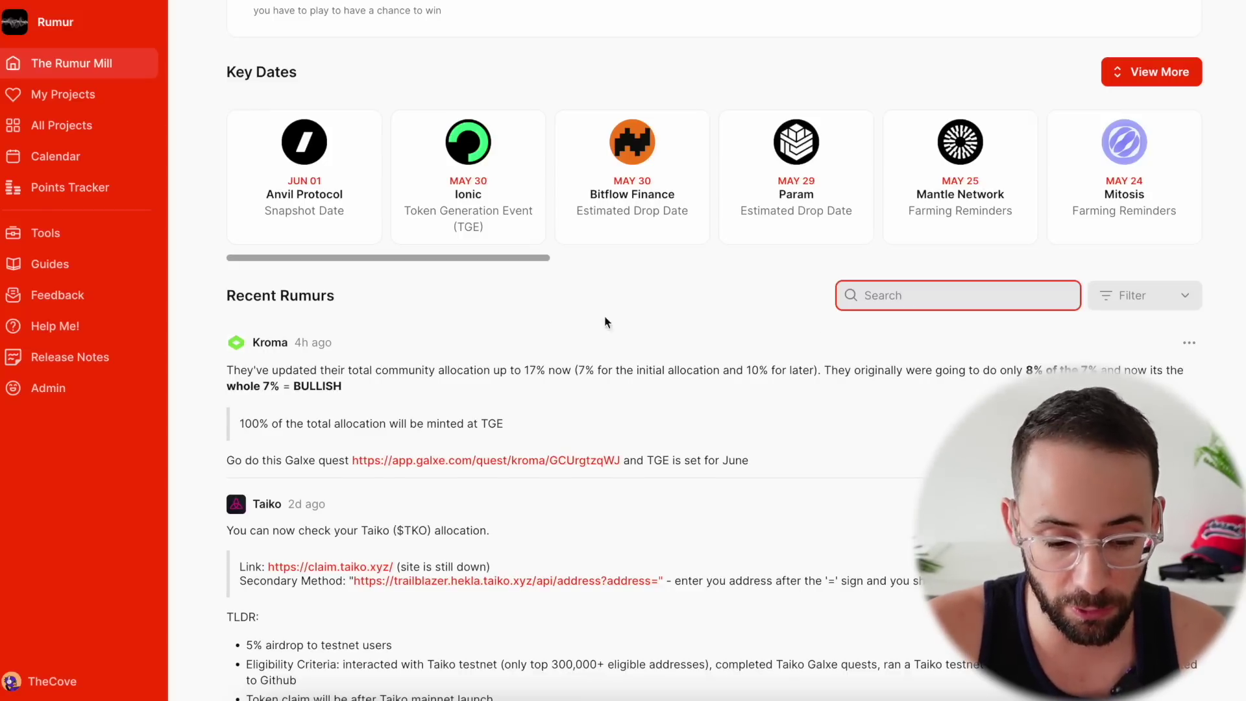
{"action": "scroll", "coordinate": [579, 411], "scroll_direction": "down", "scroll_amount": 1}
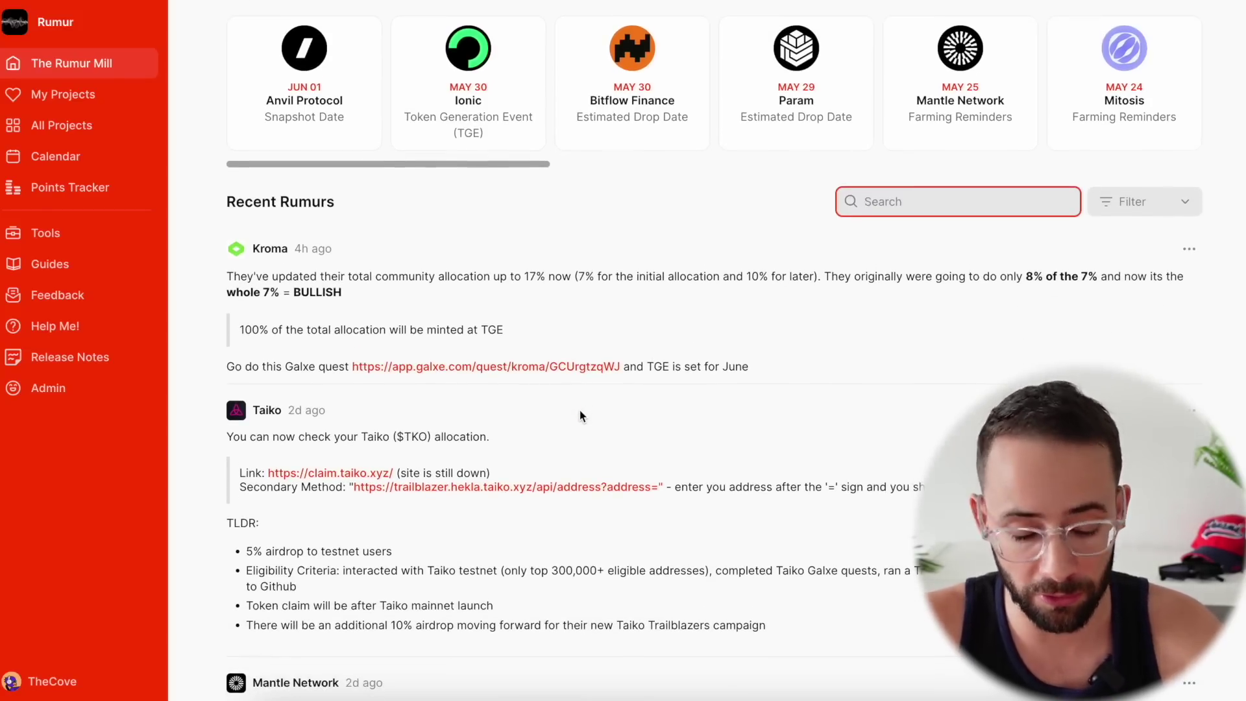
{"action": "type", "text": "Linea"}
{"action": "scroll", "coordinate": [734, 581], "scroll_direction": "down", "scroll_amount": 5}
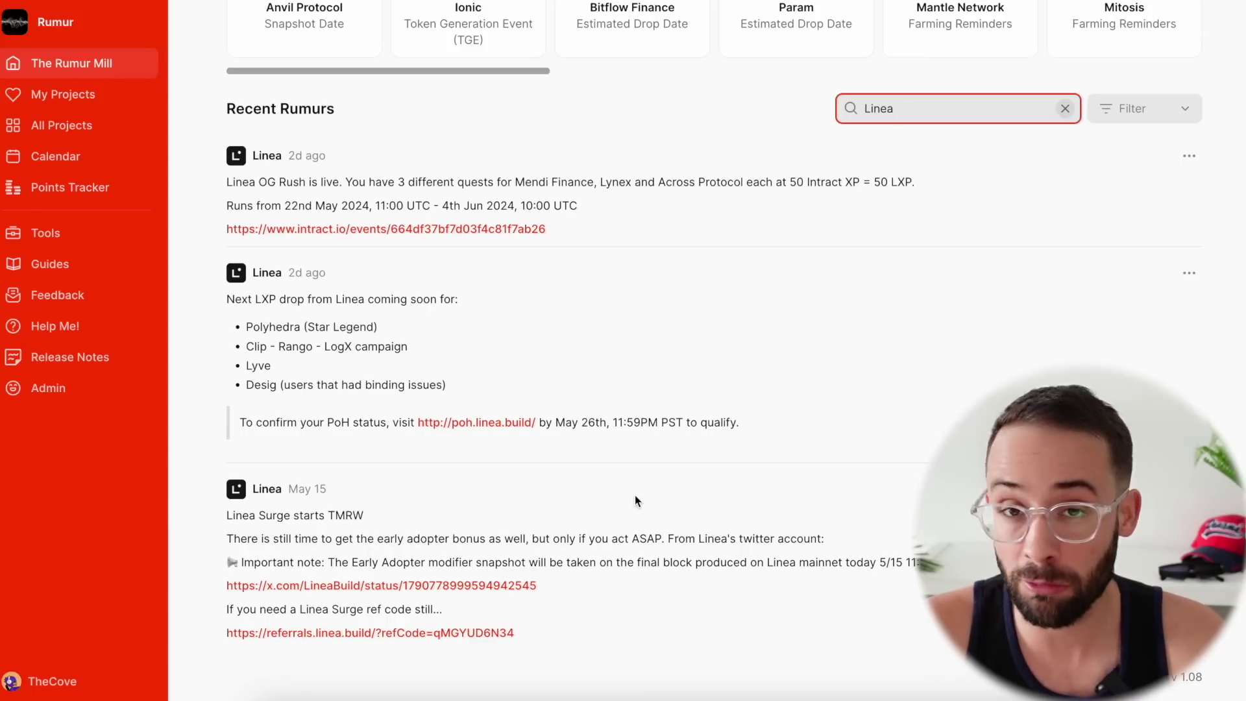
{"action": "left_click", "coordinate": [1133, 108]}
{"action": "scroll", "coordinate": [1128, 319], "scroll_direction": "up", "scroll_amount": 4}
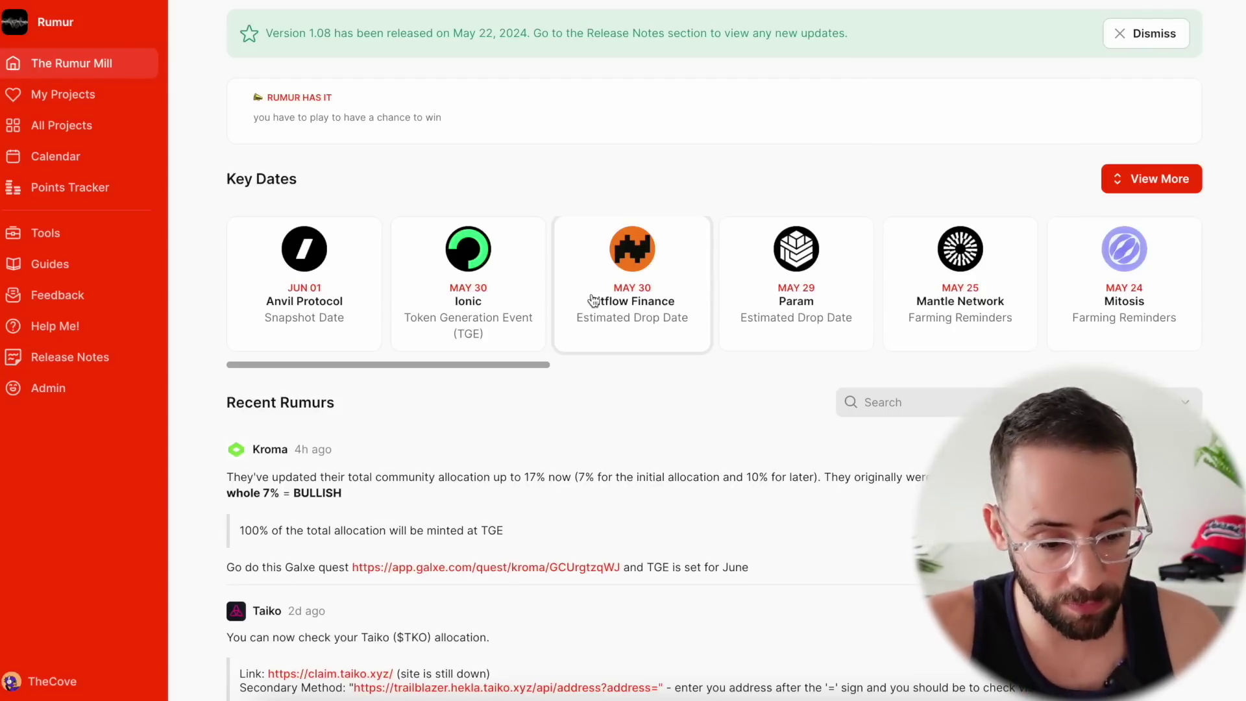
Step: Open the list of all projects, unfollow Aptos and follow it again
{"action": "left_click", "coordinate": [84, 129]}
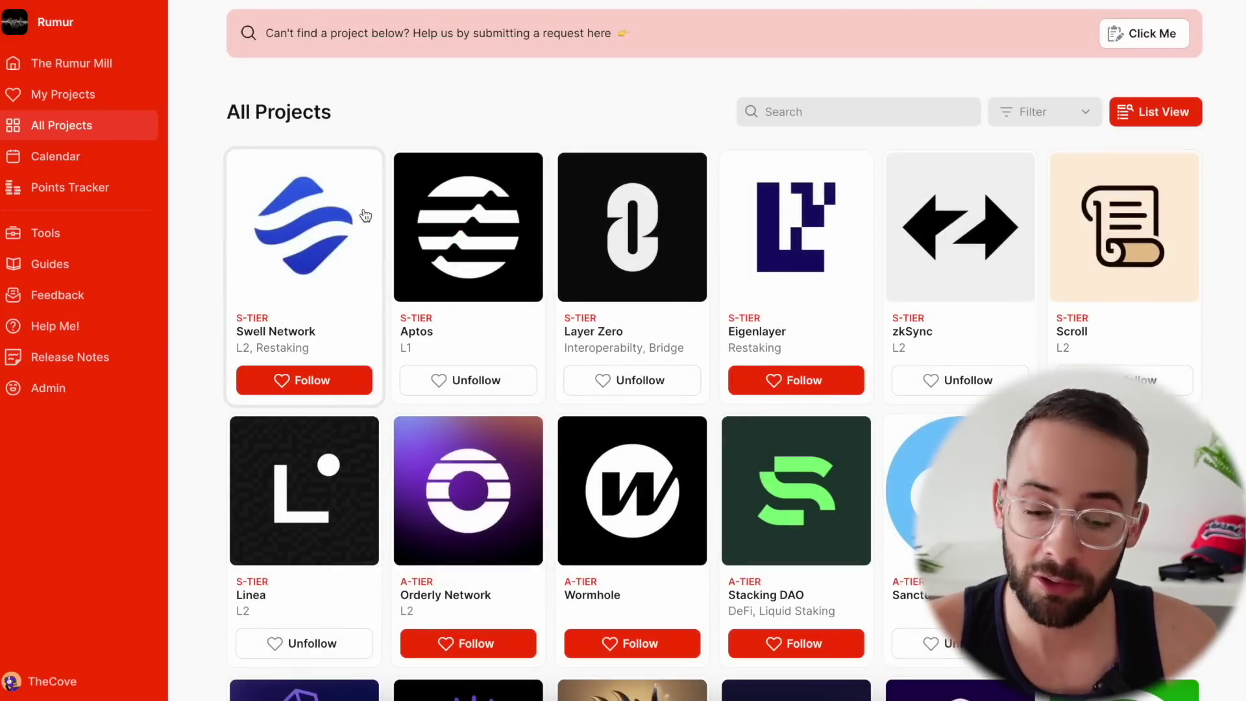
{"action": "scroll", "coordinate": [365, 215], "scroll_direction": "down", "scroll_amount": 3}
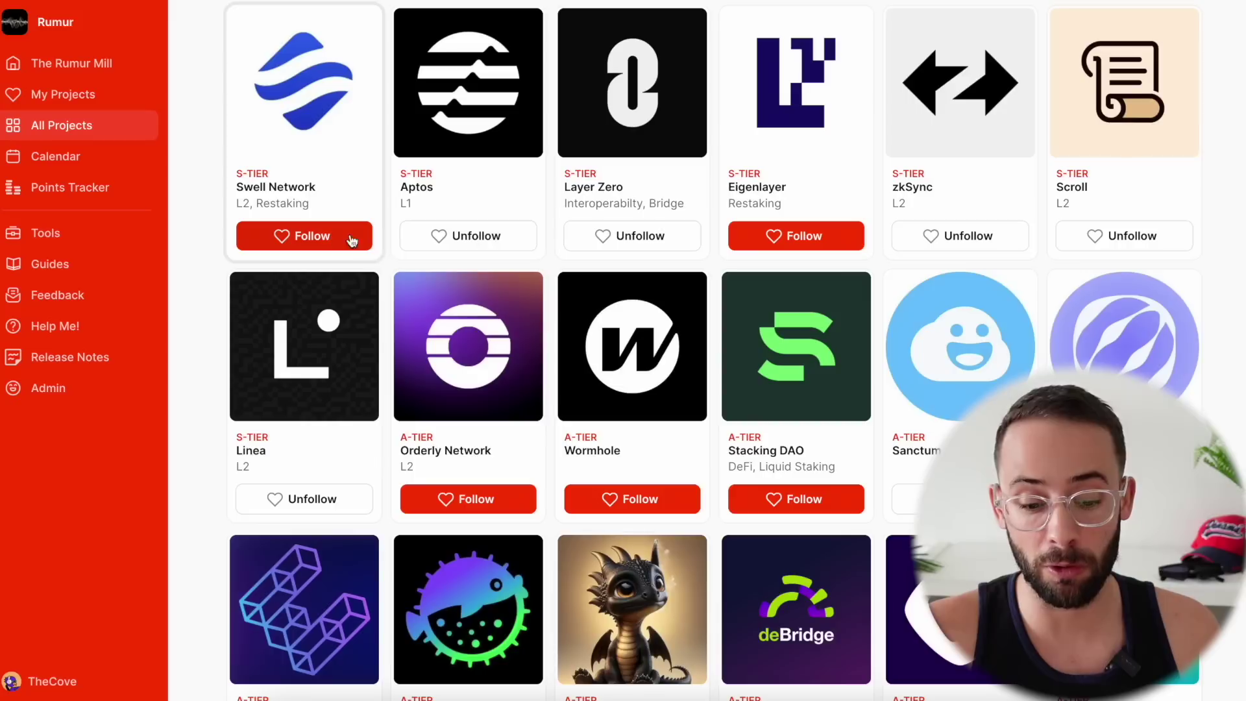
{"action": "left_click", "coordinate": [483, 238]}
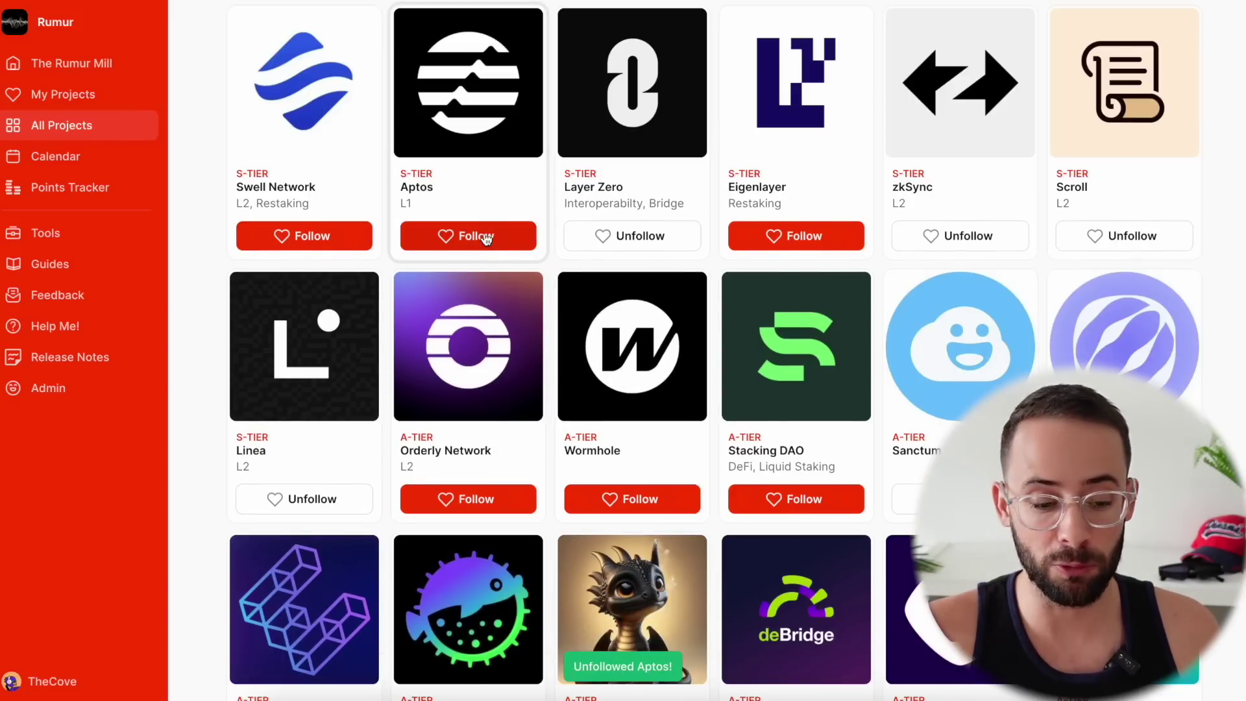
{"action": "left_click", "coordinate": [479, 236]}
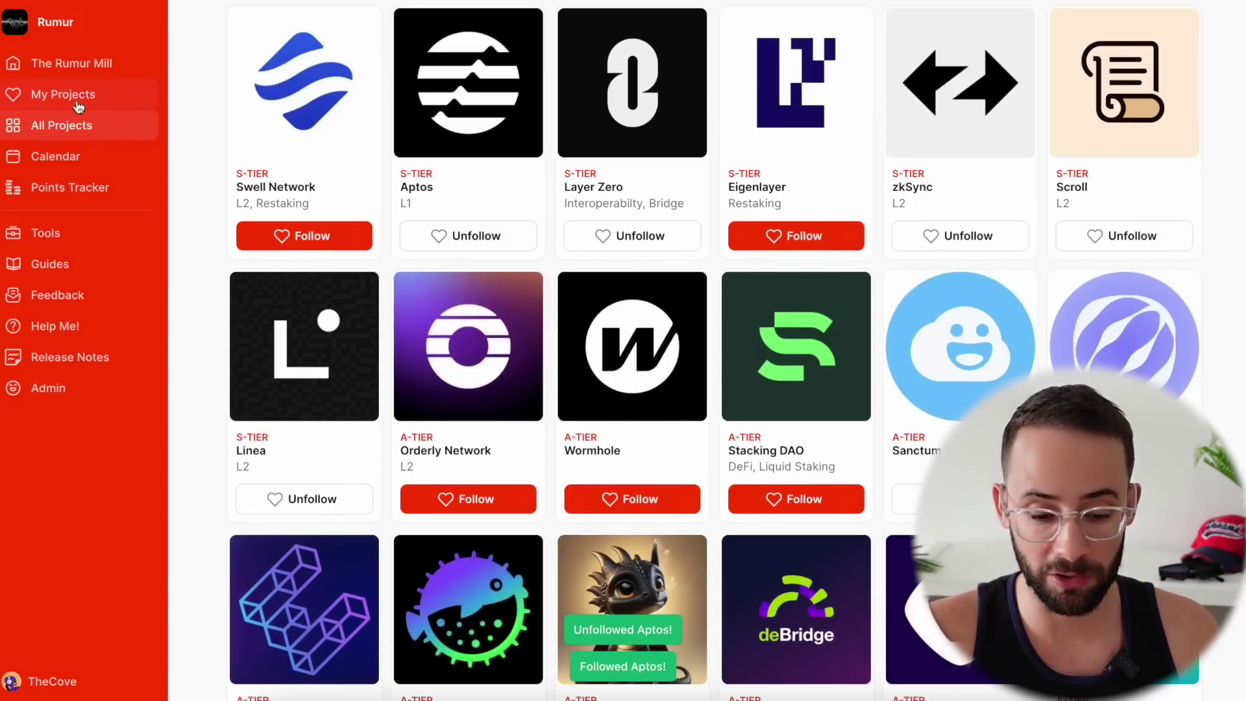
Step: Open the Eigenlayer project and examine its alerts, ranks, socials, financials, tokenomics, airdrop allocations and farming playbook
{"action": "scroll", "coordinate": [488, 331], "scroll_direction": "down", "scroll_amount": 6}
{"action": "scroll", "coordinate": [488, 331], "scroll_direction": "up", "scroll_amount": 4}
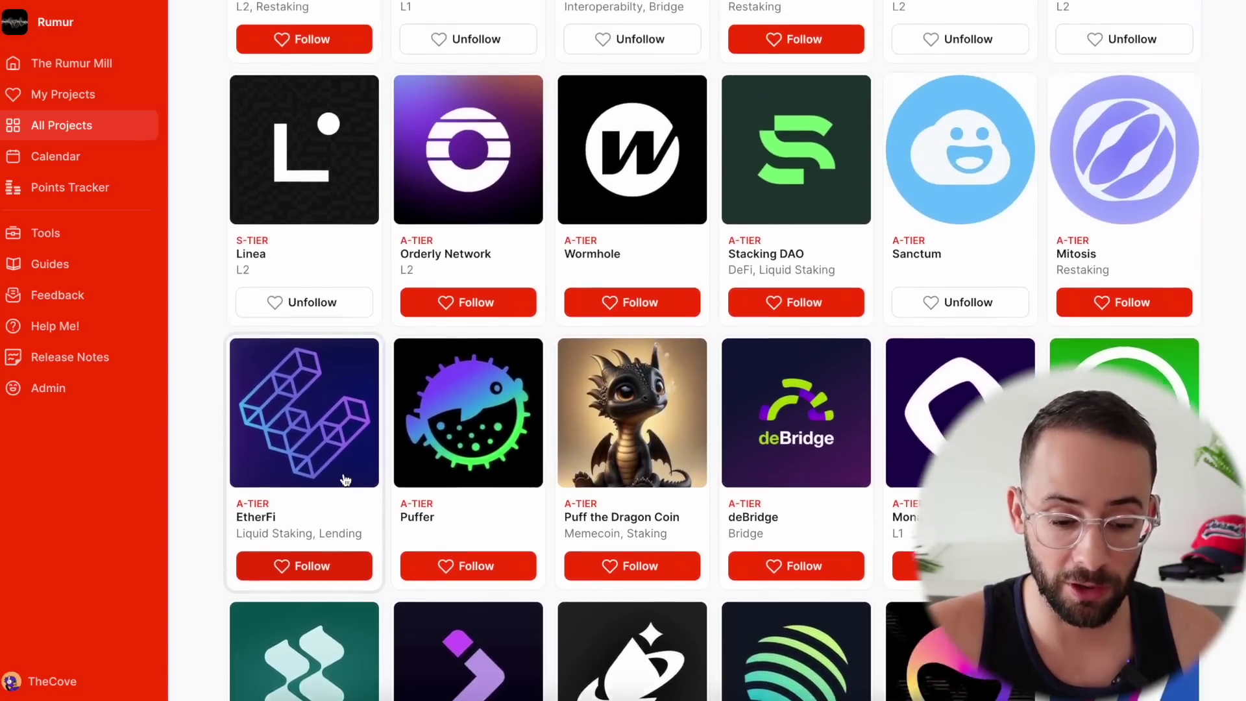
{"action": "scroll", "coordinate": [345, 480], "scroll_direction": "up", "scroll_amount": 3}
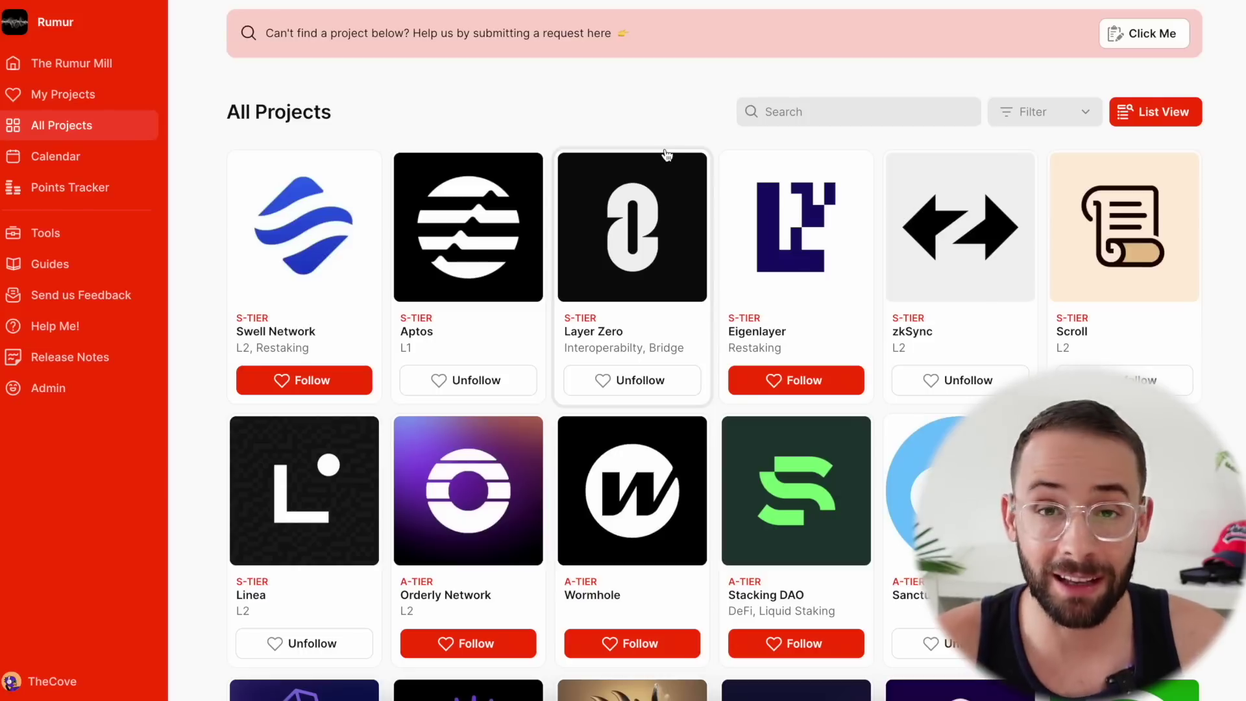
{"action": "left_click", "coordinate": [798, 237]}
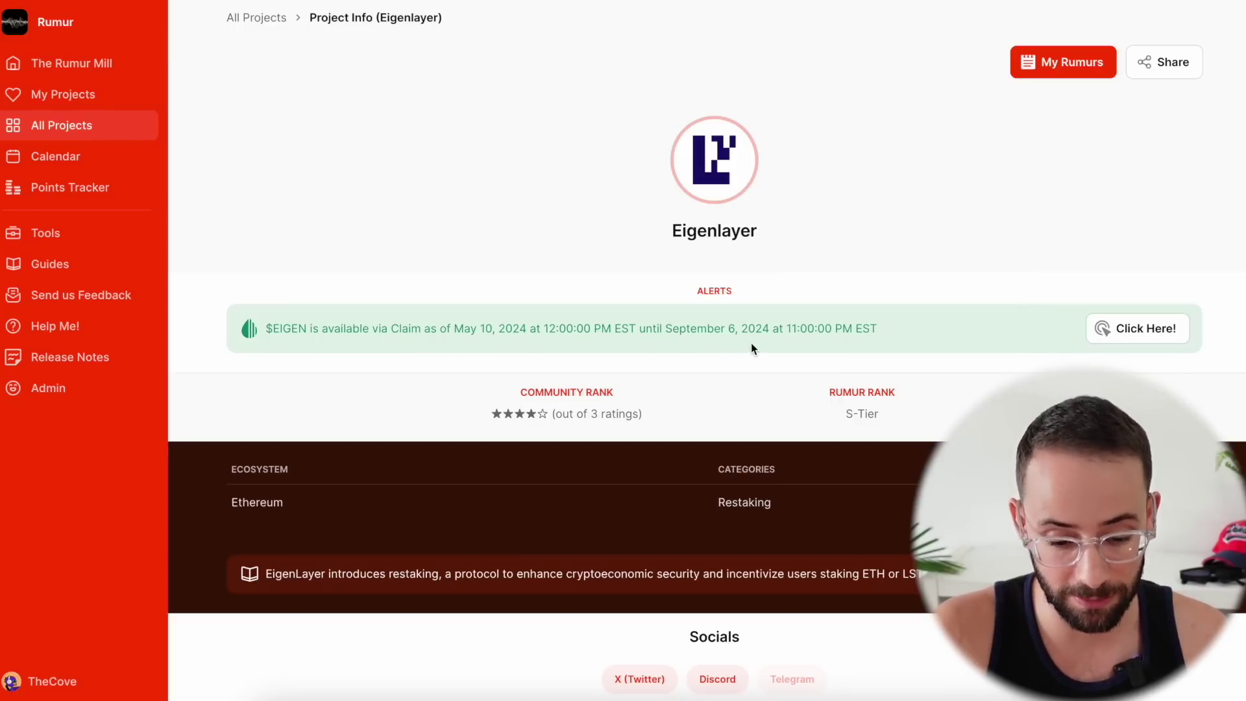
{"action": "scroll", "coordinate": [663, 431], "scroll_direction": "down", "scroll_amount": 1}
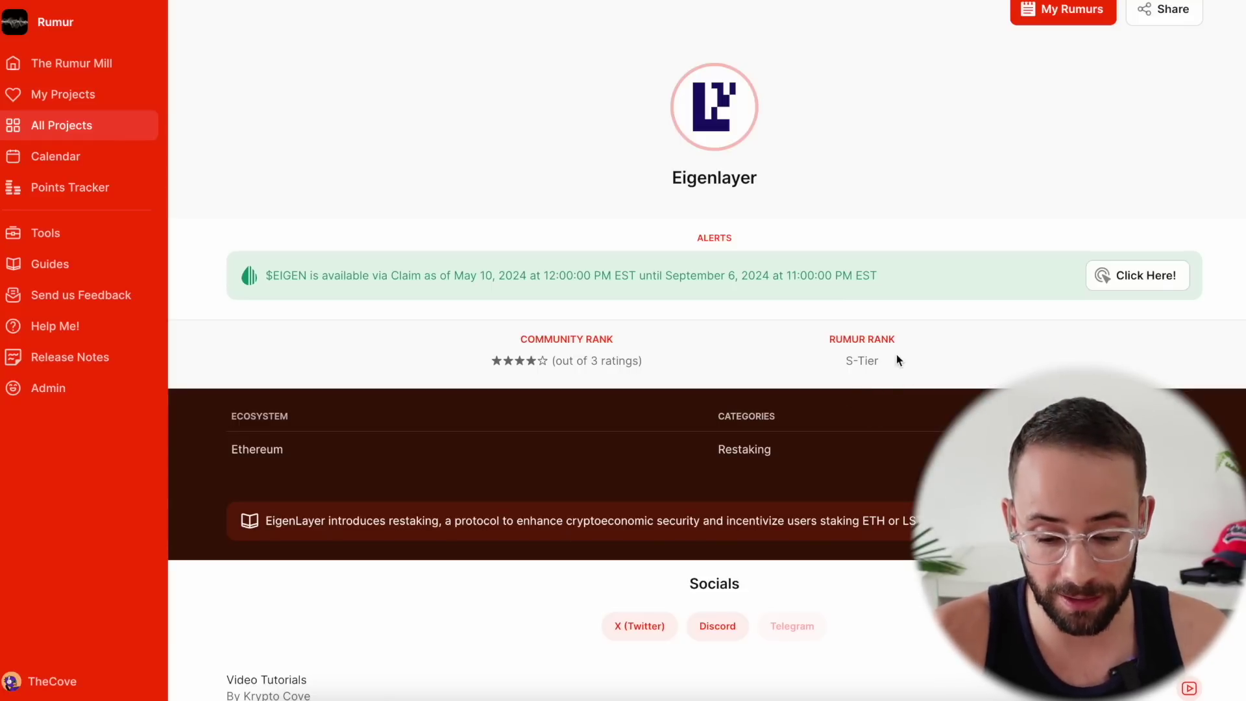
{"action": "scroll", "coordinate": [893, 371], "scroll_direction": "down", "scroll_amount": 3}
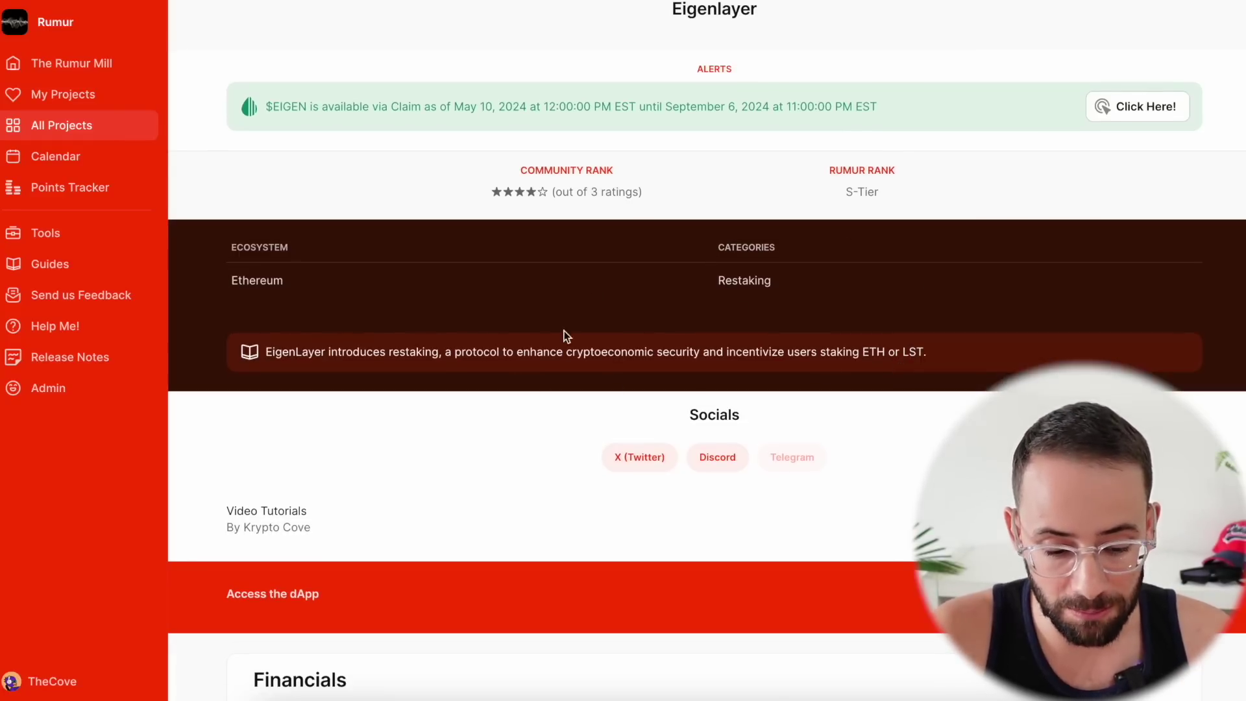
{"action": "scroll", "coordinate": [699, 385], "scroll_direction": "down", "scroll_amount": 1}
{"action": "scroll", "coordinate": [795, 389], "scroll_direction": "down", "scroll_amount": 2}
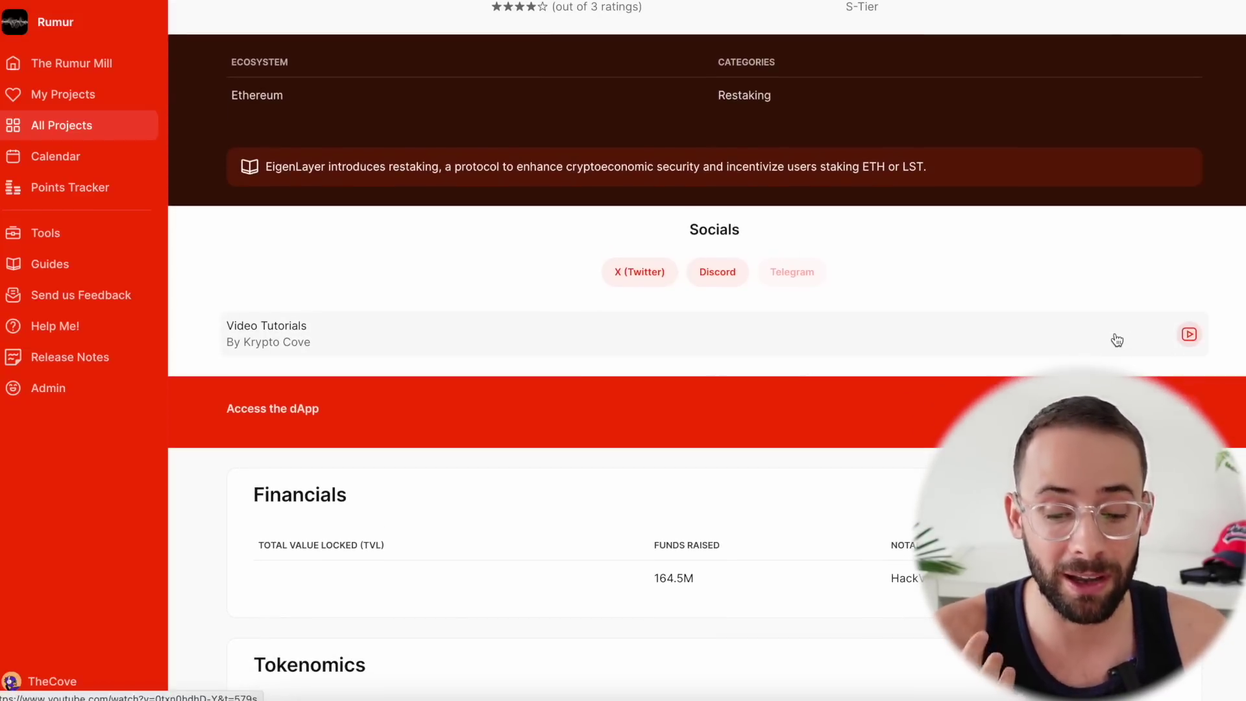
{"action": "scroll", "coordinate": [1114, 340], "scroll_direction": "down", "scroll_amount": 5}
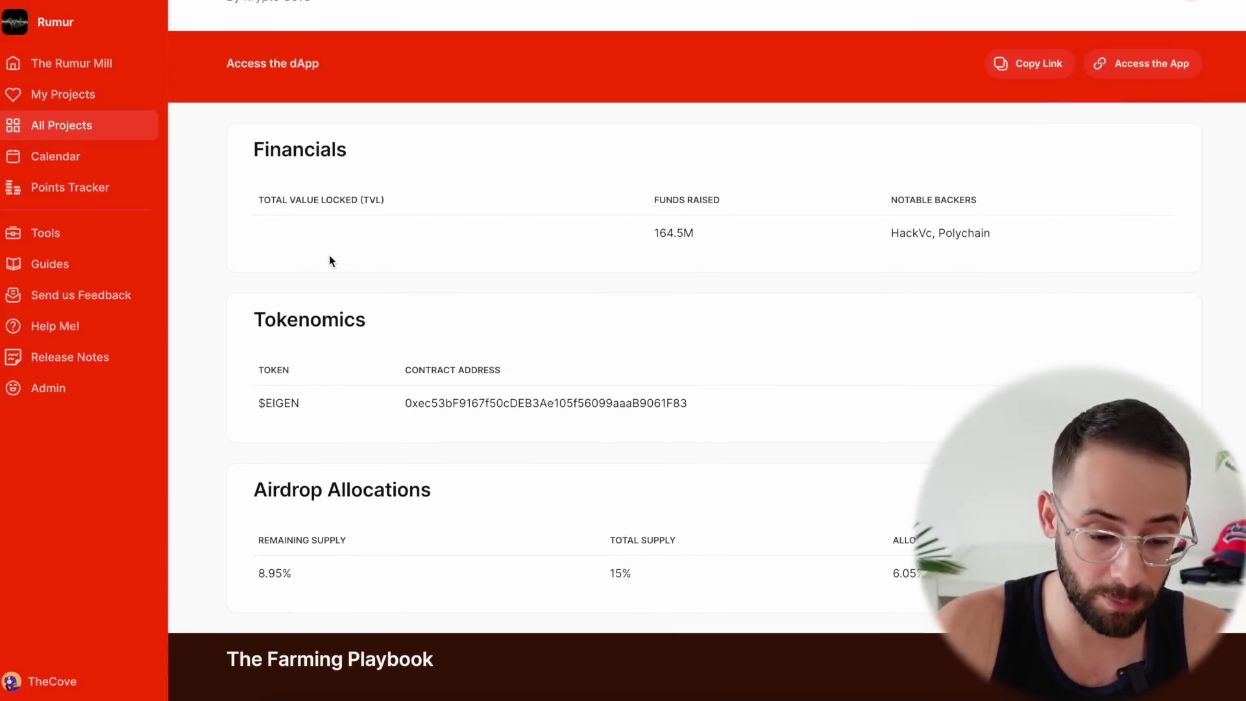
{"action": "scroll", "coordinate": [344, 253], "scroll_direction": "down", "scroll_amount": 1}
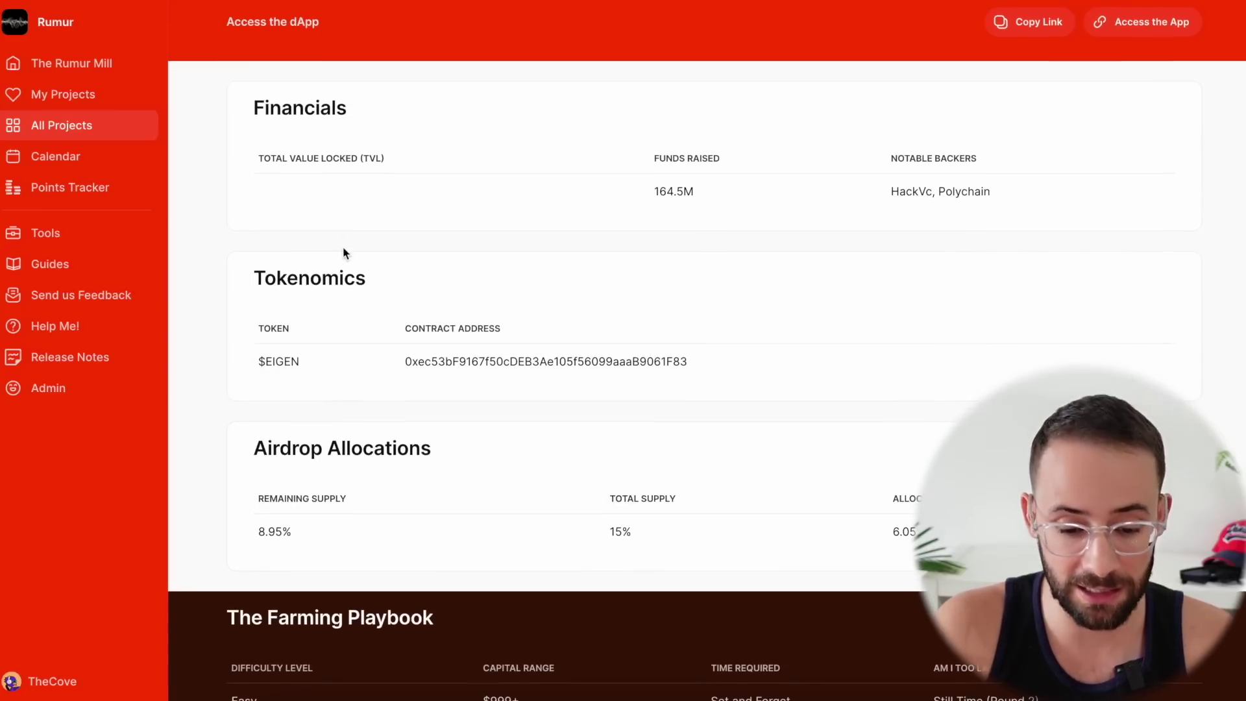
{"action": "scroll", "coordinate": [348, 185], "scroll_direction": "down", "scroll_amount": 1}
{"action": "scroll", "coordinate": [390, 208], "scroll_direction": "down", "scroll_amount": 6}
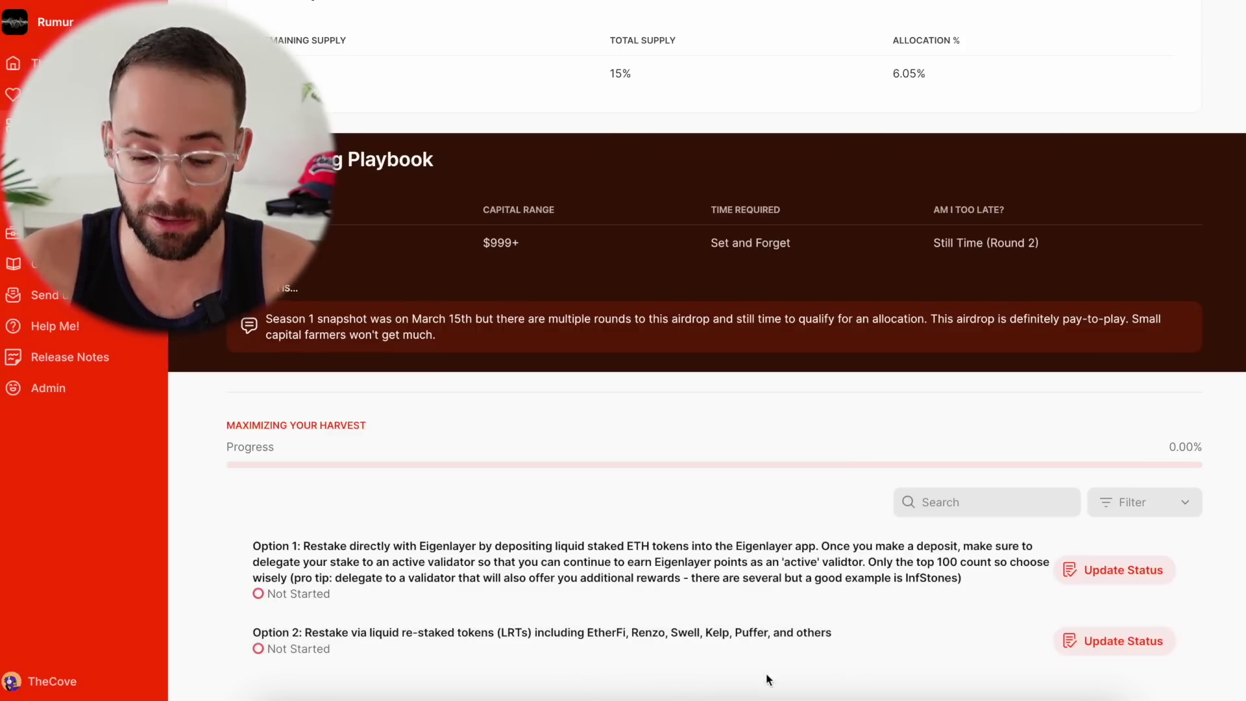
Step: Update the status of Eigenlayer's Option 2 task, restaking via liquid re-staked tokens, to In Progress
{"action": "left_click", "coordinate": [1124, 643]}
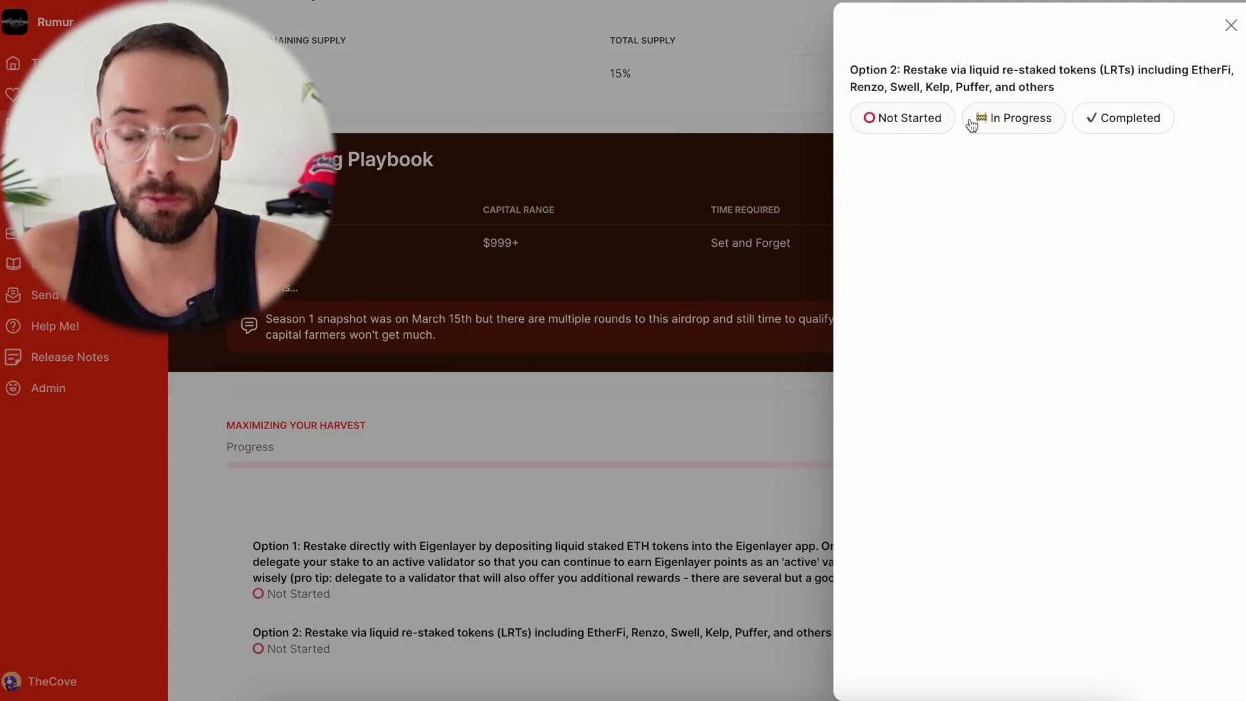
{"action": "left_click", "coordinate": [1126, 127]}
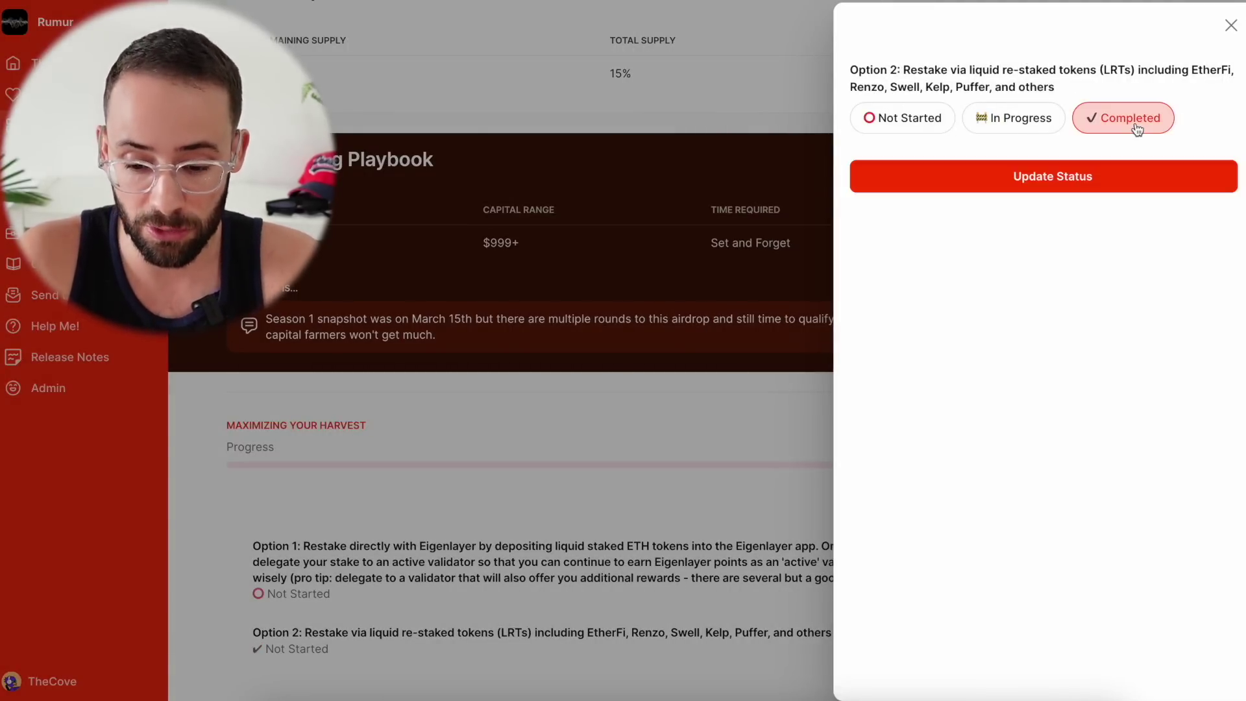
{"action": "left_click", "coordinate": [1029, 125]}
{"action": "left_click", "coordinate": [1092, 179]}
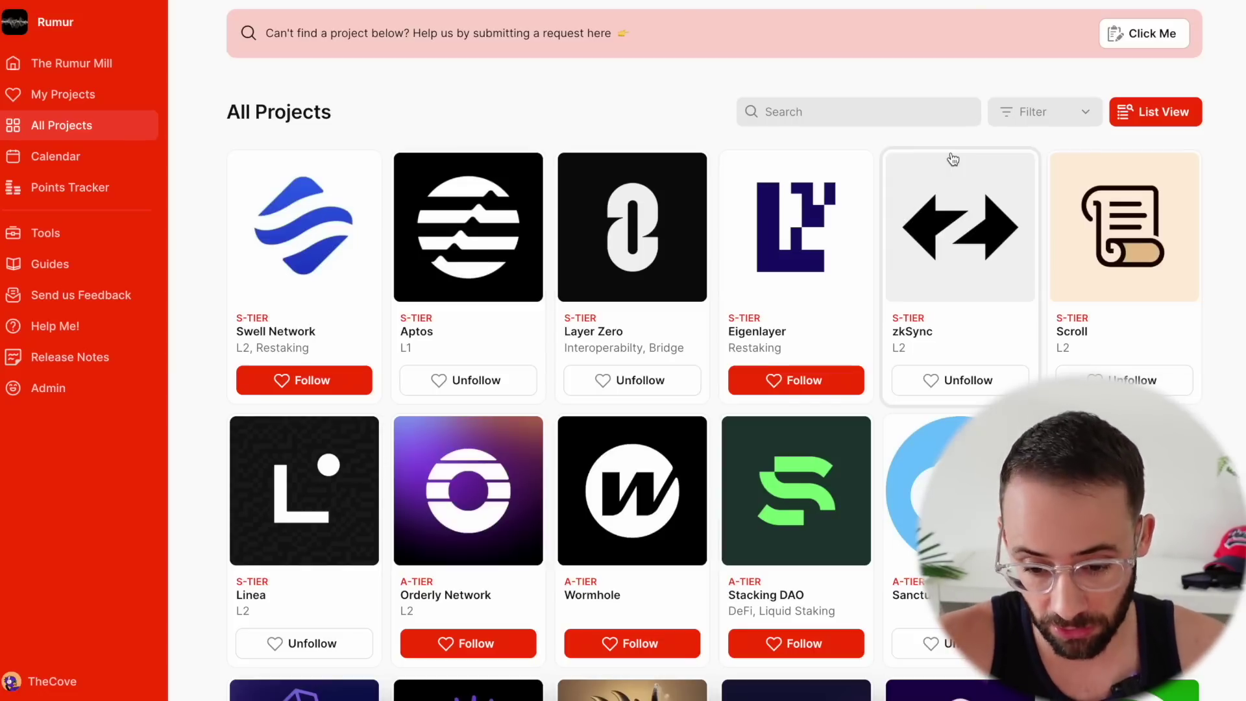
Step: Filter the list of all projects by tier to S-Tier and A-Tier
{"action": "left_click", "coordinate": [1074, 114]}
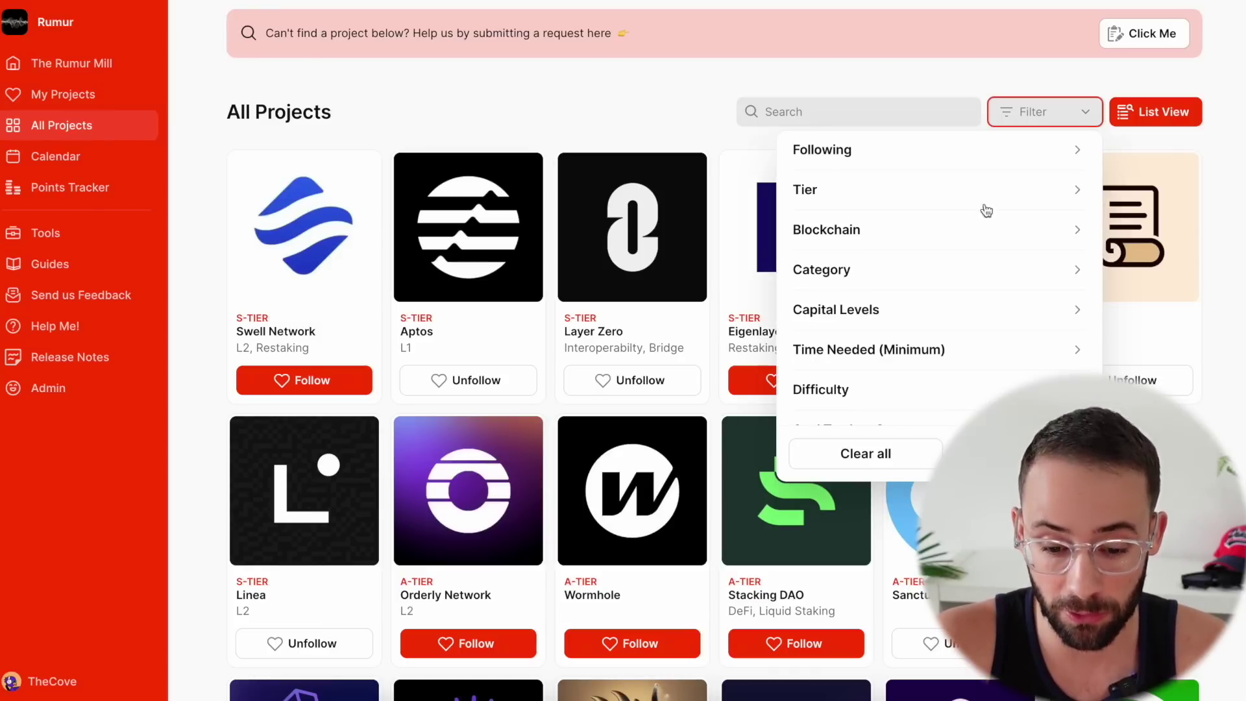
{"action": "left_click", "coordinate": [1061, 192]}
{"action": "left_click", "coordinate": [1077, 221]}
{"action": "left_click", "coordinate": [1078, 250]}
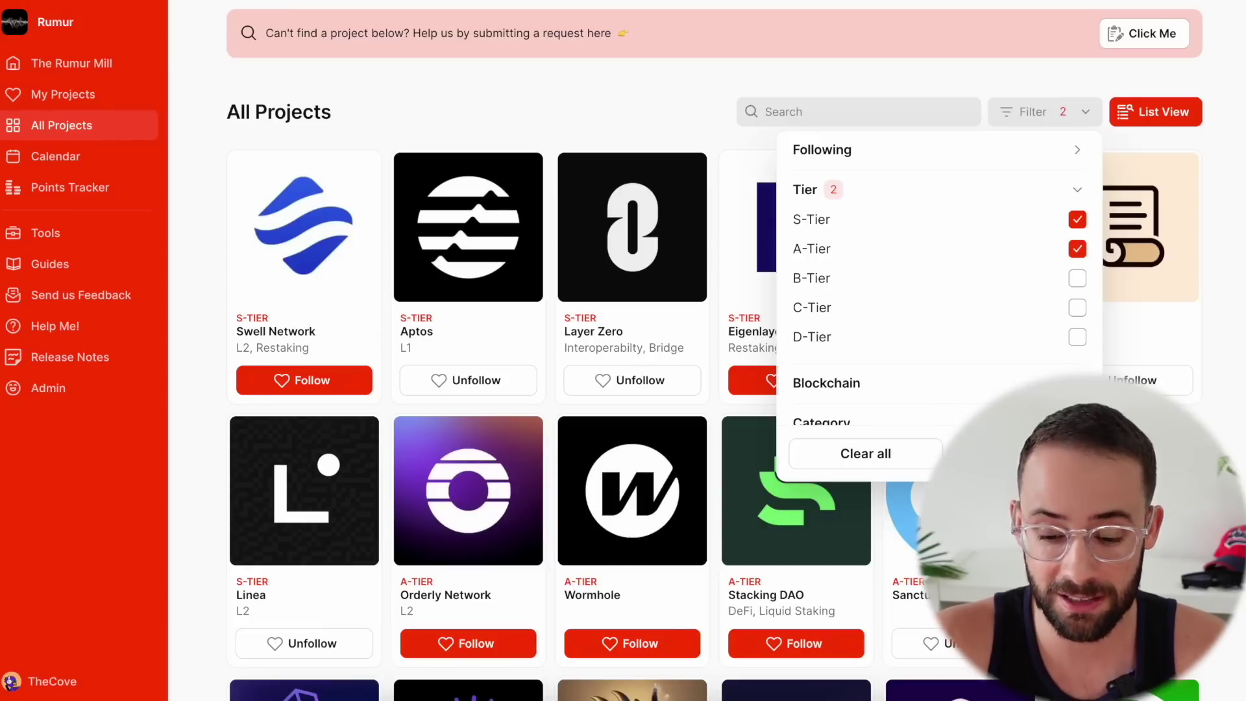
{"action": "left_click", "coordinate": [1016, 454]}
{"action": "scroll", "coordinate": [1017, 454], "scroll_direction": "down", "scroll_amount": 1}
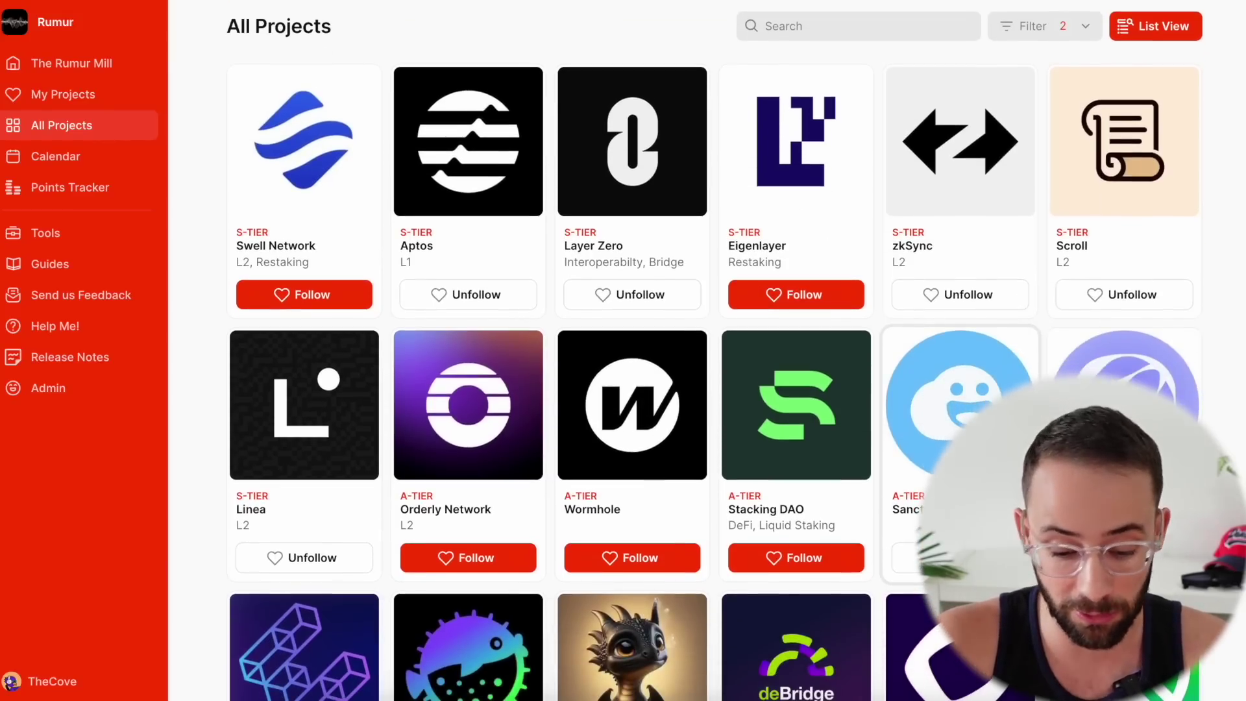
Step: Examine the Category options in the project list's filter
{"action": "scroll", "coordinate": [1016, 453], "scroll_direction": "up", "scroll_amount": 1}
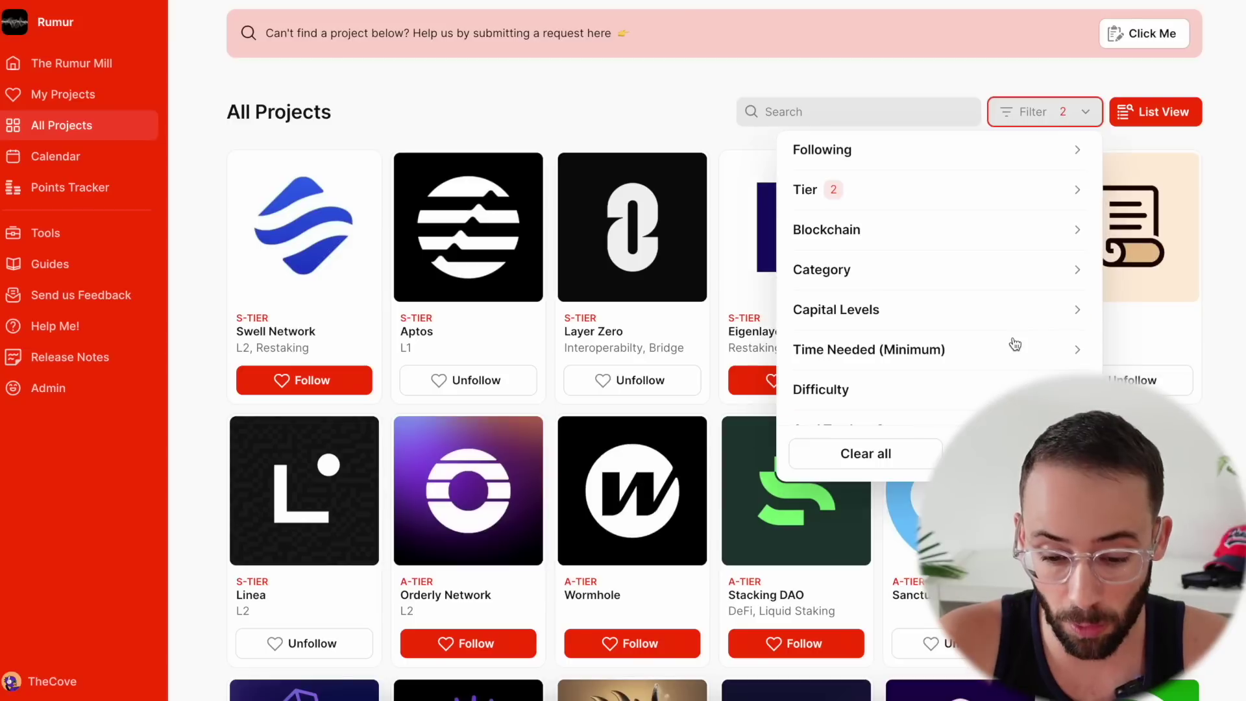
{"action": "left_click", "coordinate": [1080, 273]}
{"action": "scroll", "coordinate": [1038, 318], "scroll_direction": "down", "scroll_amount": 1}
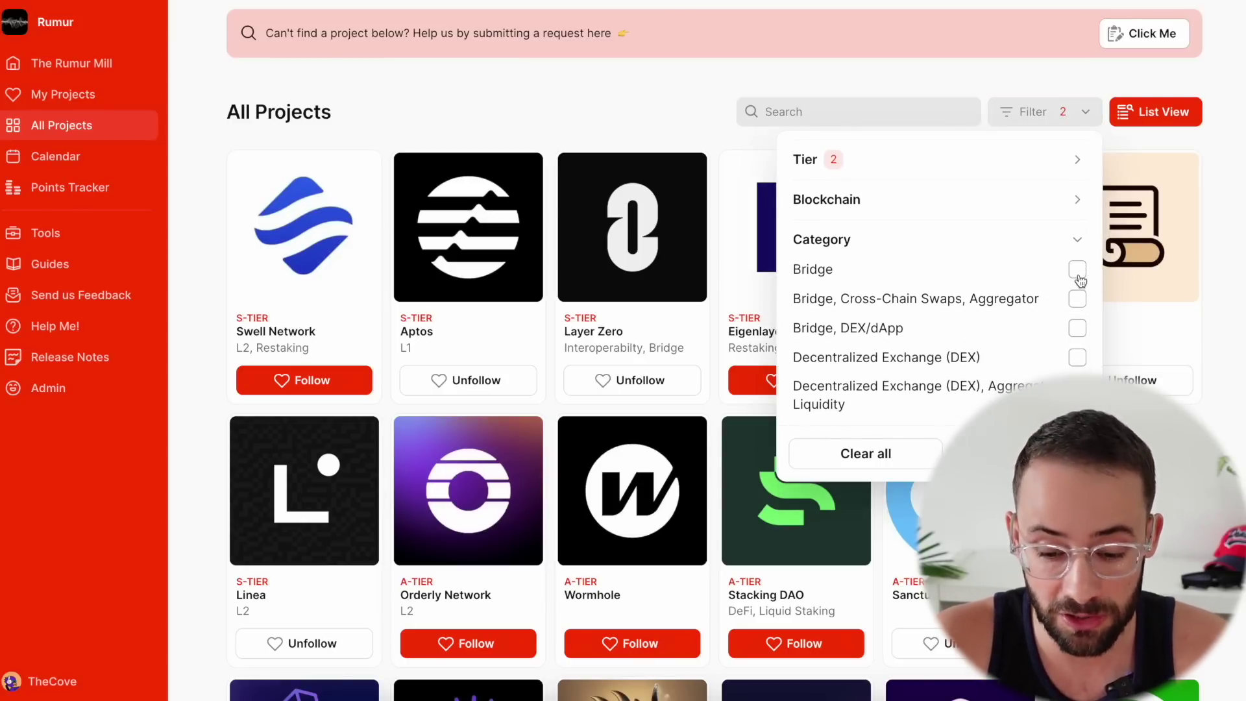
{"action": "left_click", "coordinate": [1076, 299]}
{"action": "left_click", "coordinate": [726, 227]}
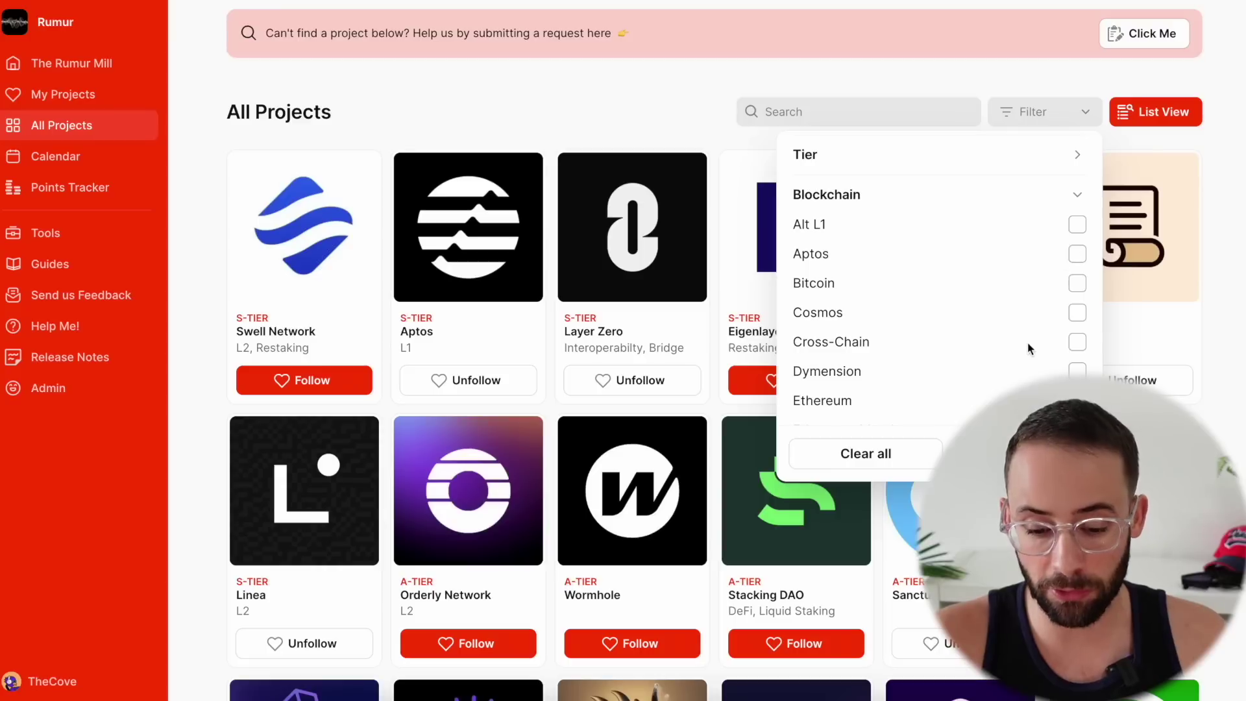
Step: Filter the list of all projects to the Cosmos blockchain
{"action": "scroll", "coordinate": [1030, 344], "scroll_direction": "down", "scroll_amount": 1}
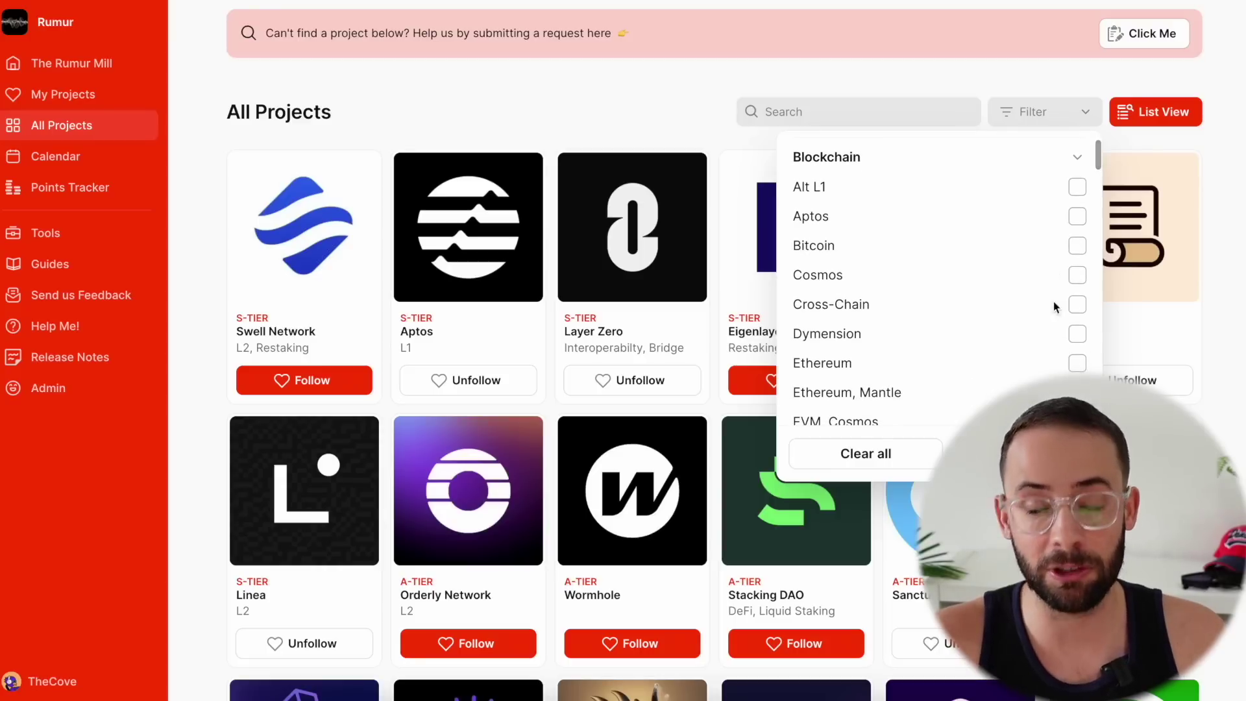
{"action": "scroll", "coordinate": [1053, 364], "scroll_direction": "down", "scroll_amount": 1}
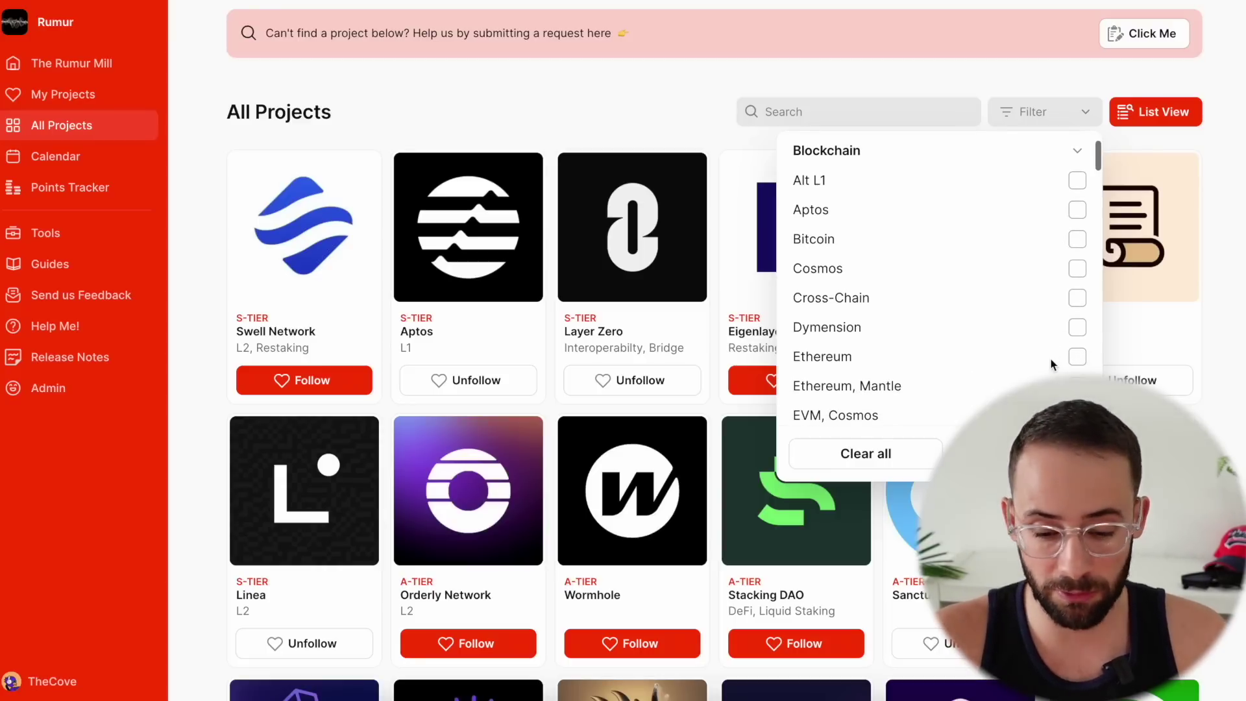
{"action": "left_click", "coordinate": [1077, 268]}
{"action": "left_click", "coordinate": [826, 549]}
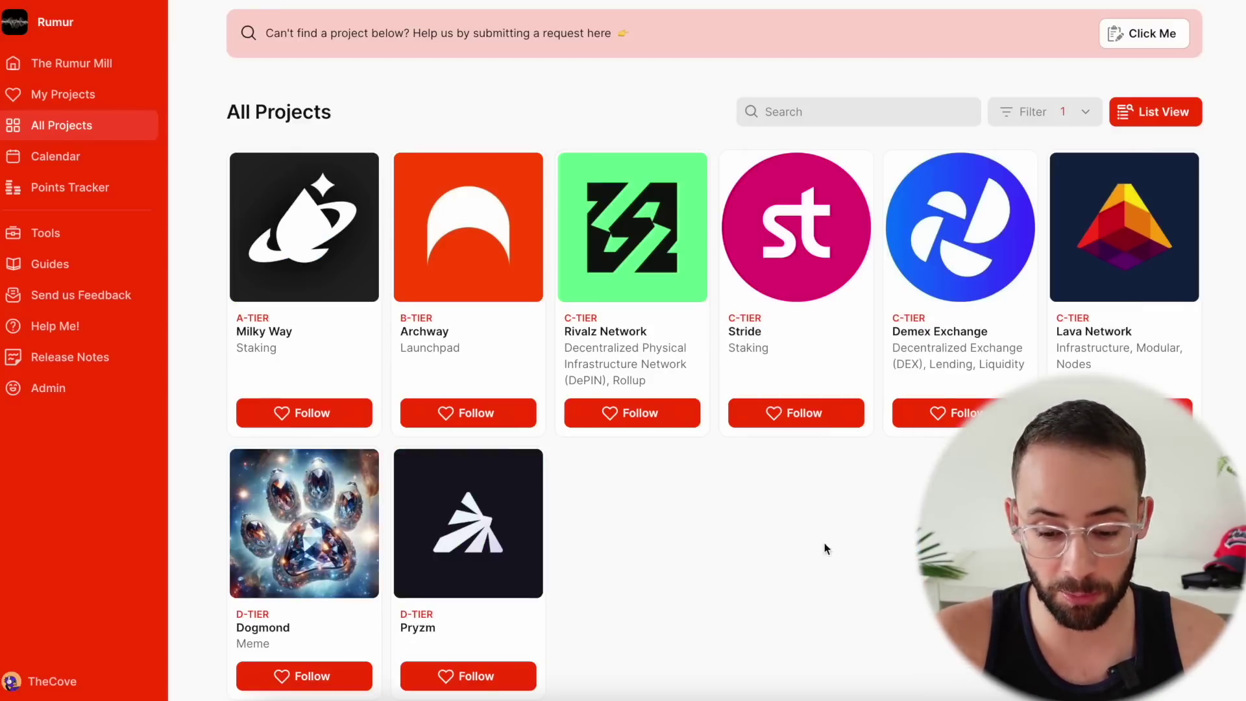
Step: Examine the filter options for Am I Too Late? and Capital Levels
{"action": "left_click", "coordinate": [1045, 112]}
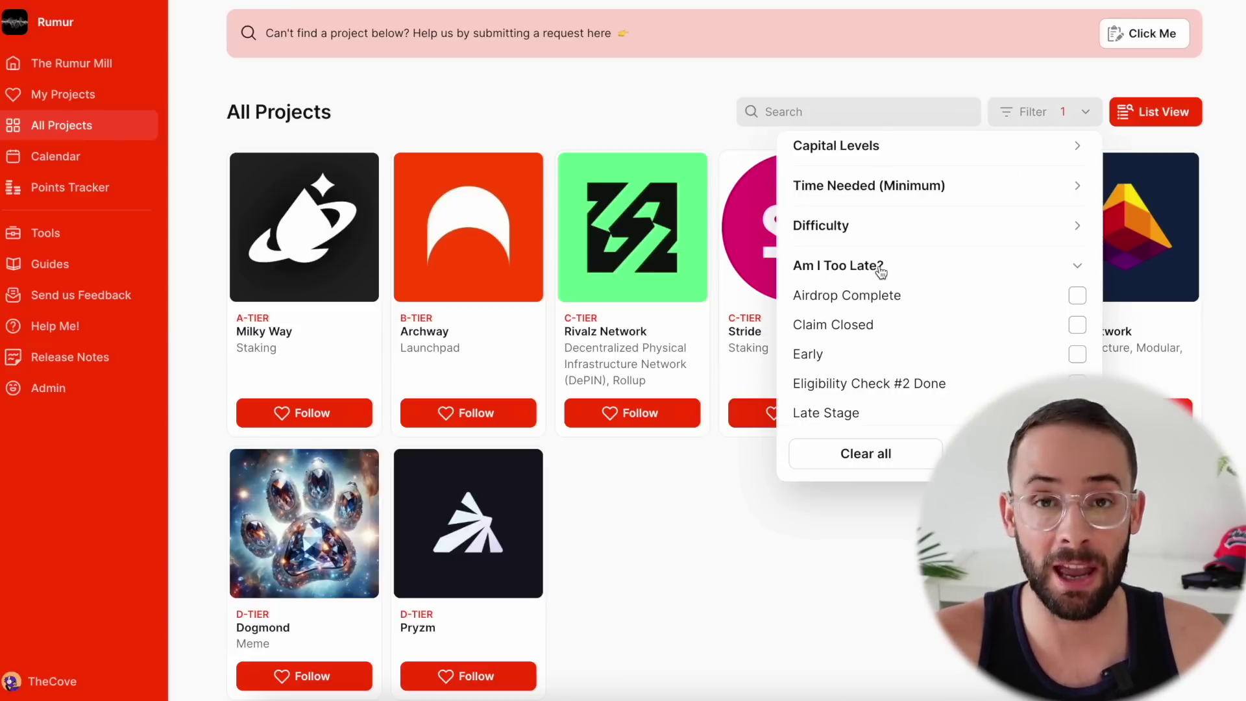
{"action": "scroll", "coordinate": [910, 271], "scroll_direction": "up", "scroll_amount": 1}
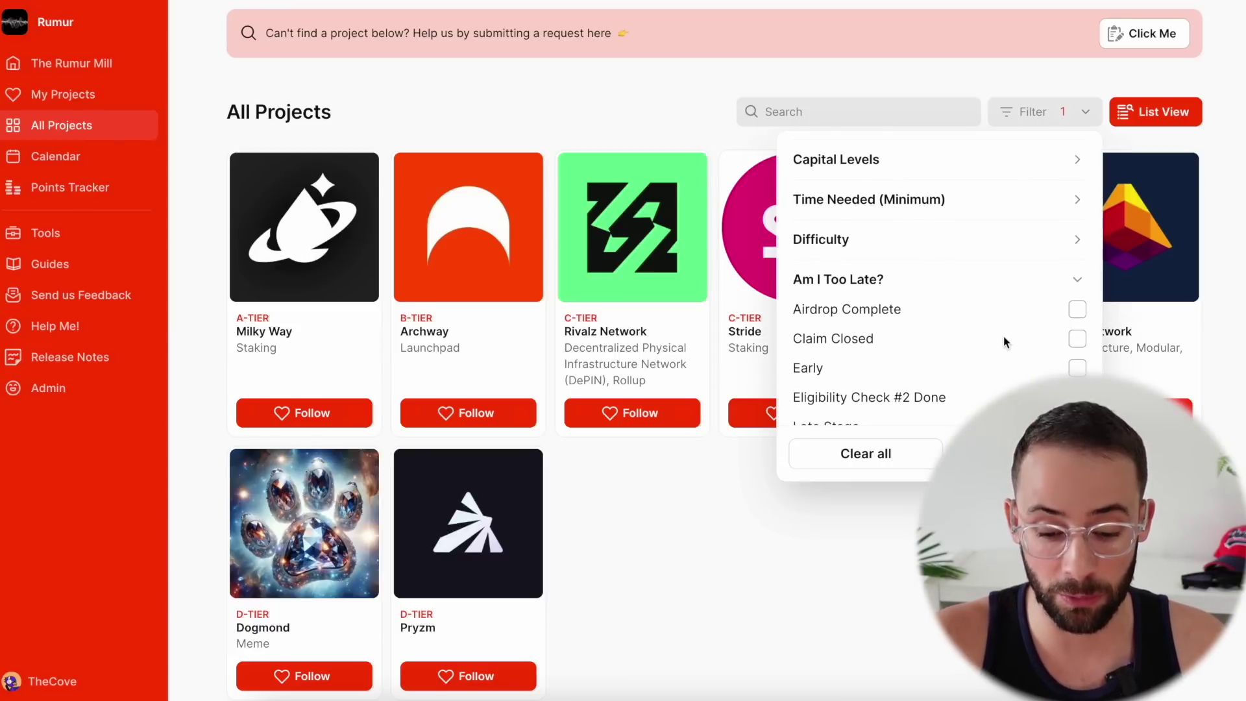
{"action": "left_click", "coordinate": [1069, 283]}
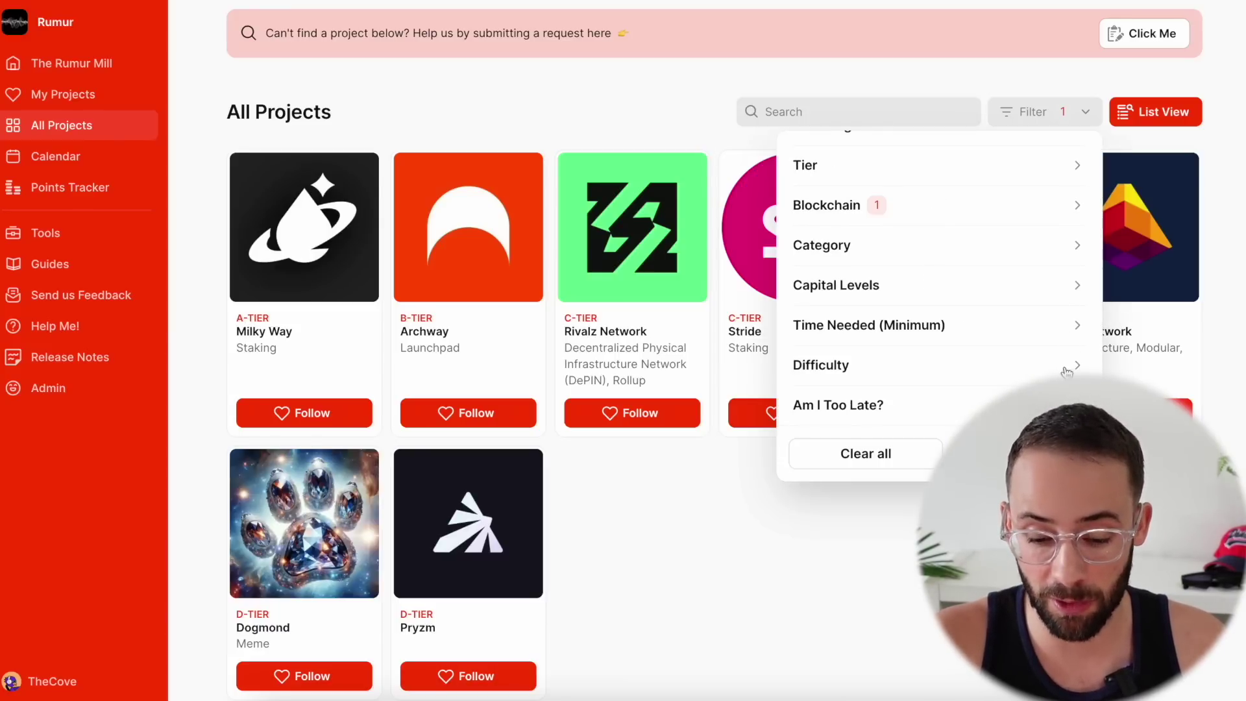
{"action": "left_click", "coordinate": [1074, 289]}
{"action": "scroll", "coordinate": [1067, 345], "scroll_direction": "down", "scroll_amount": 1}
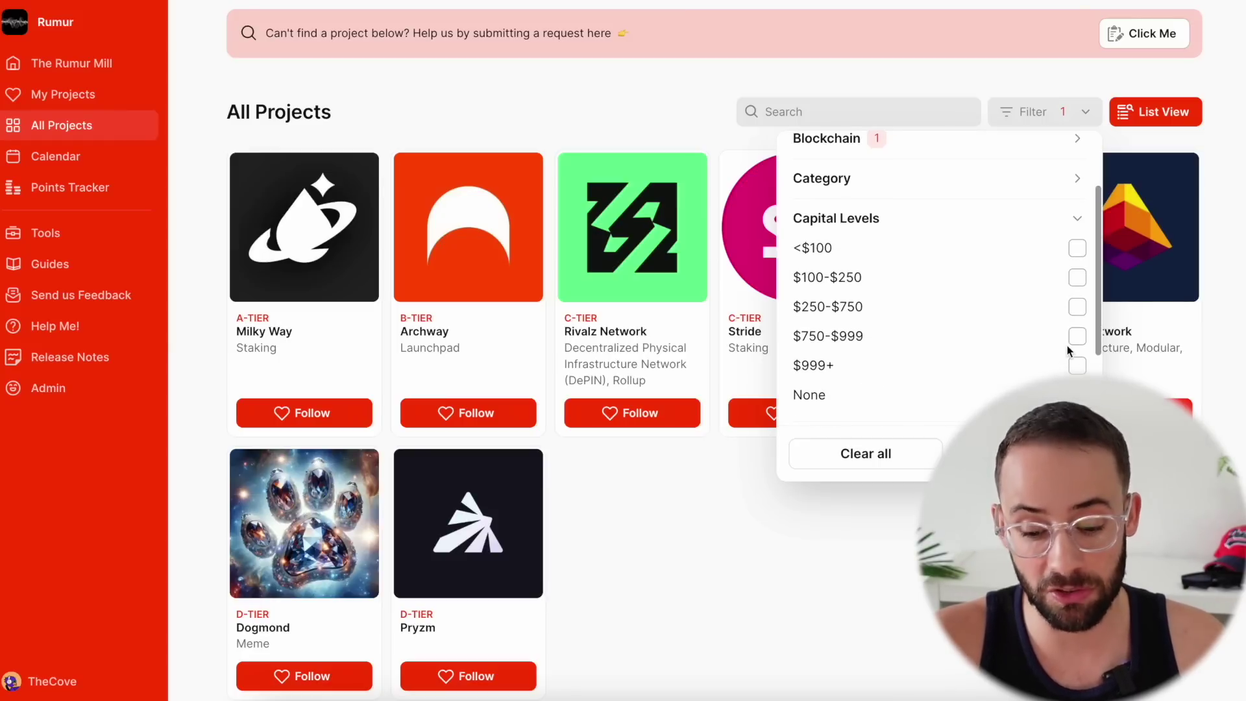
Step: Clear all project filters, and preview the projects in list view before restoring the default view
{"action": "left_click", "coordinate": [866, 453]}
{"action": "left_click", "coordinate": [1155, 112]}
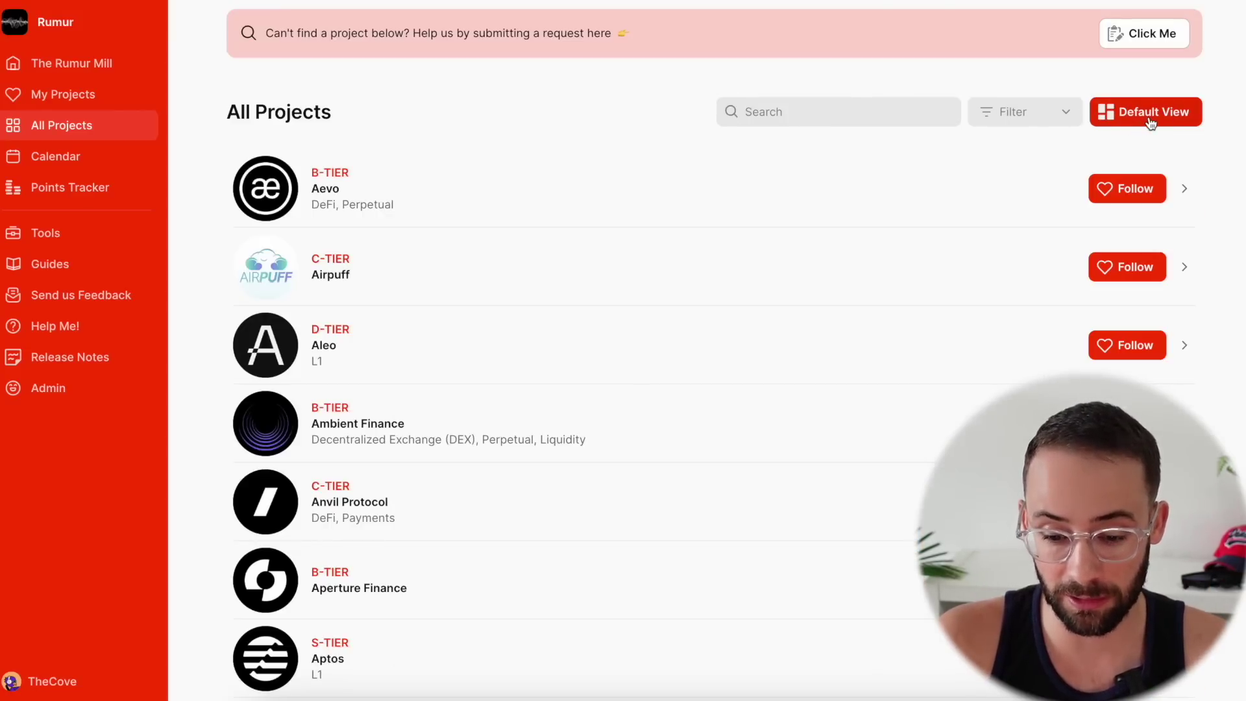
{"action": "left_click", "coordinate": [1150, 121]}
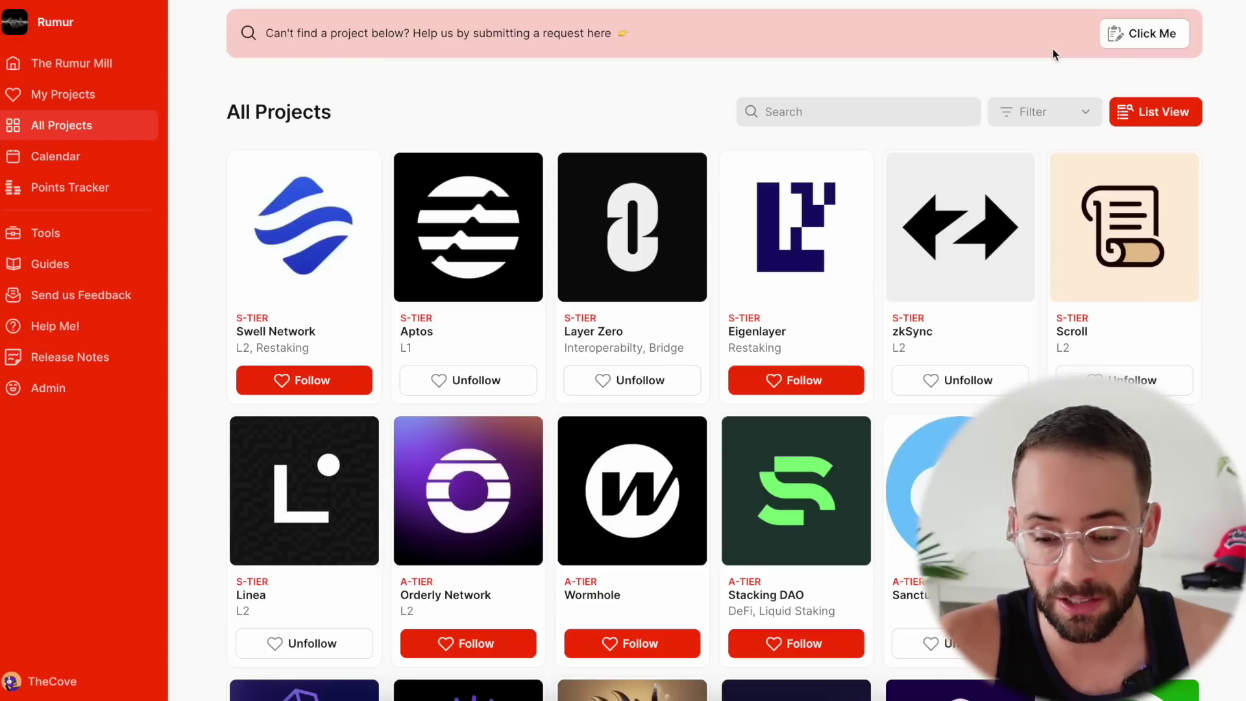
Step: Open the request form for submitting a missing project and go to its Project Name field
{"action": "left_click", "coordinate": [1162, 39]}
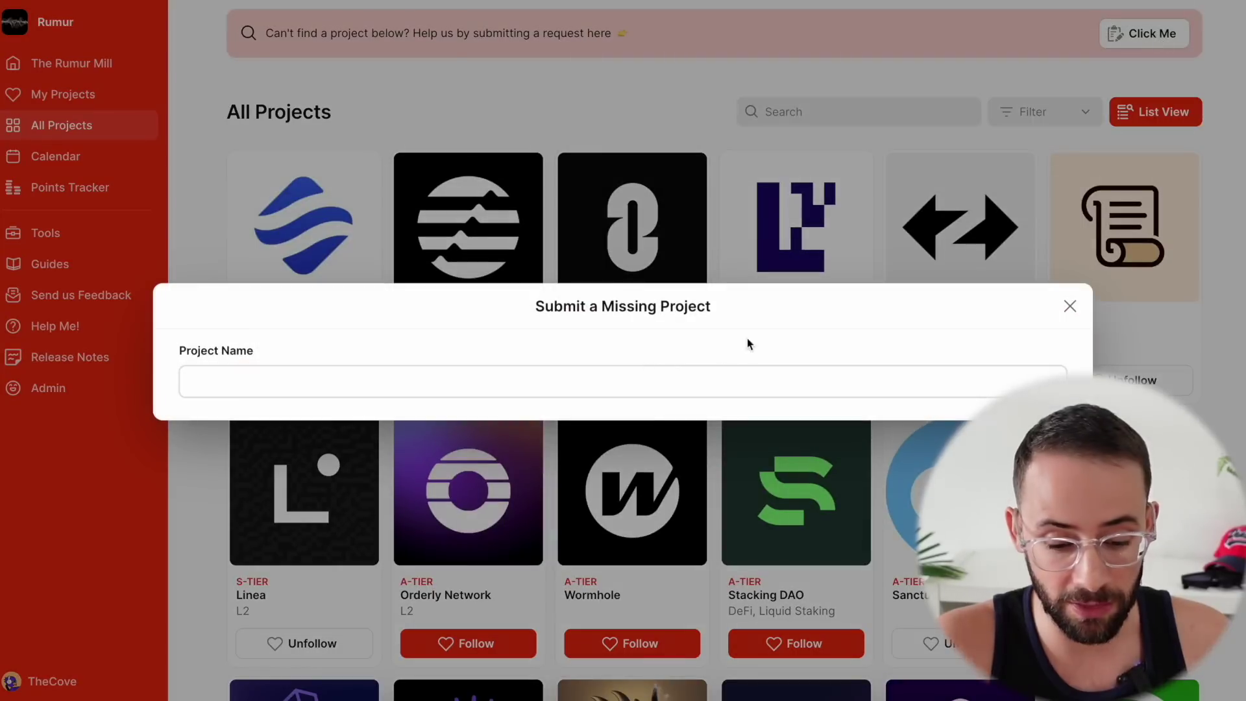
{"action": "left_click", "coordinate": [666, 378]}
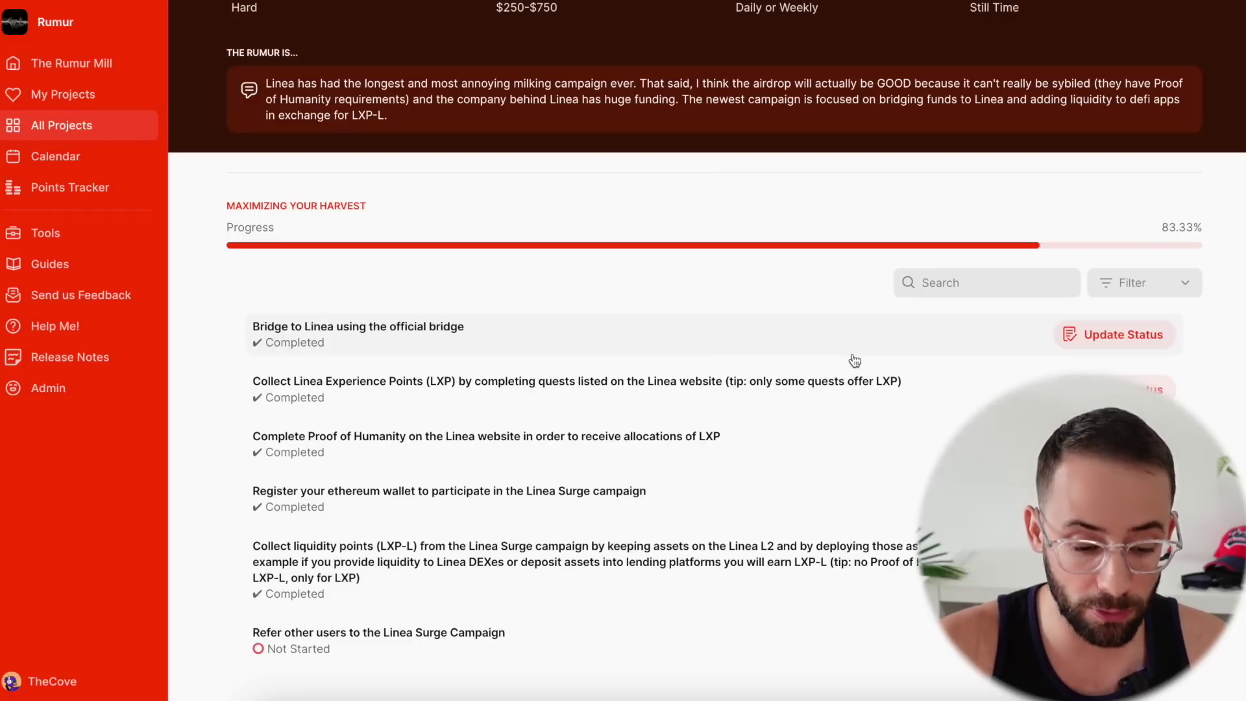
Step: Review Linea's harvest progress and project info, and return to the list of all projects
{"action": "scroll", "coordinate": [855, 361], "scroll_direction": "up", "scroll_amount": 5}
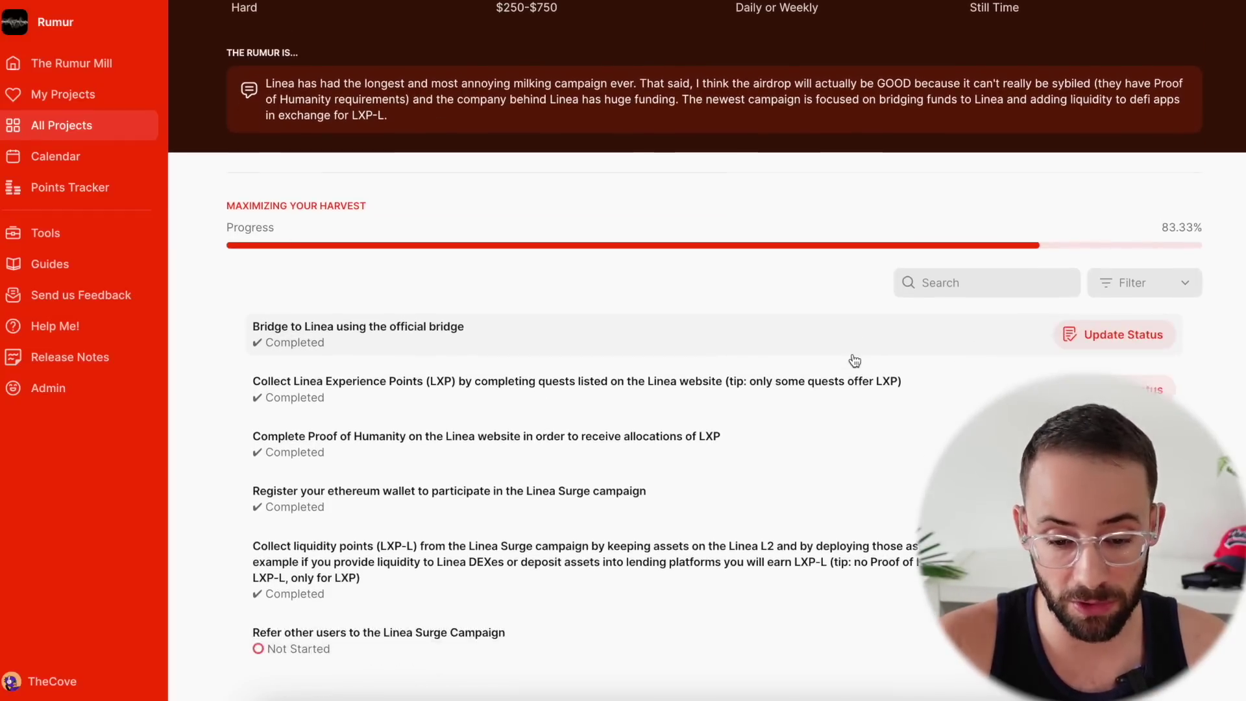
{"action": "scroll", "coordinate": [853, 354], "scroll_direction": "up", "scroll_amount": 12}
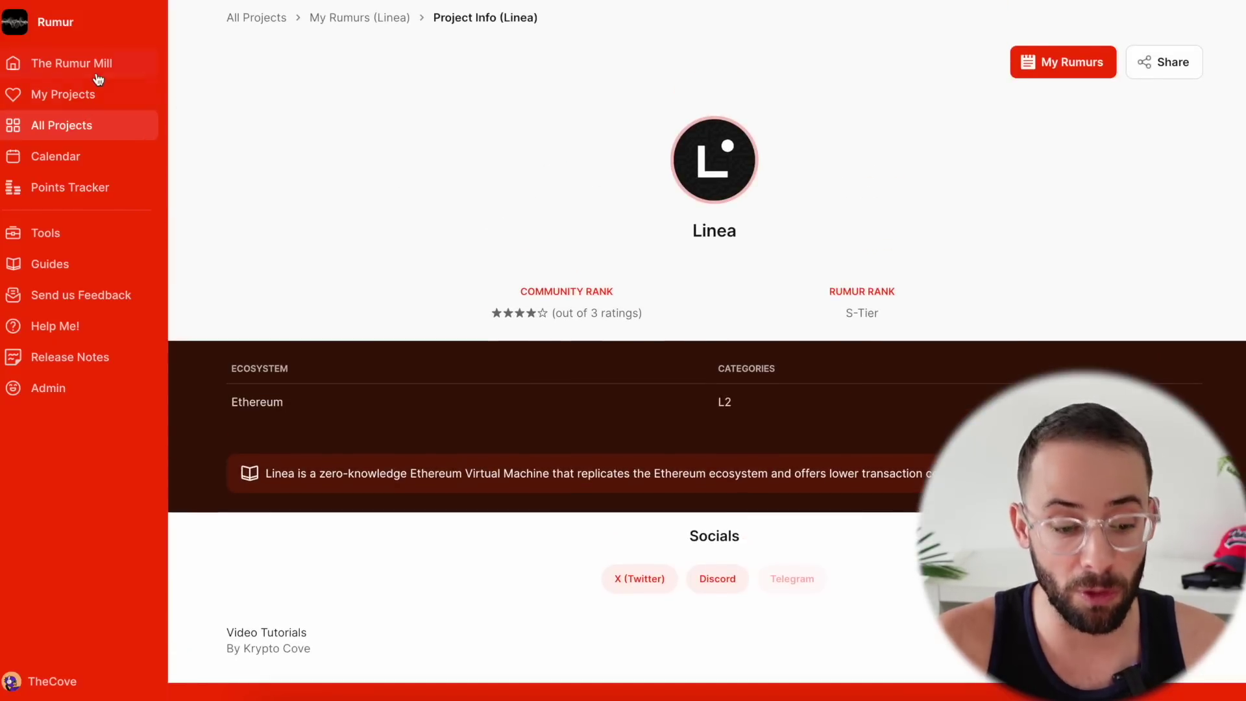
{"action": "left_click", "coordinate": [79, 129]}
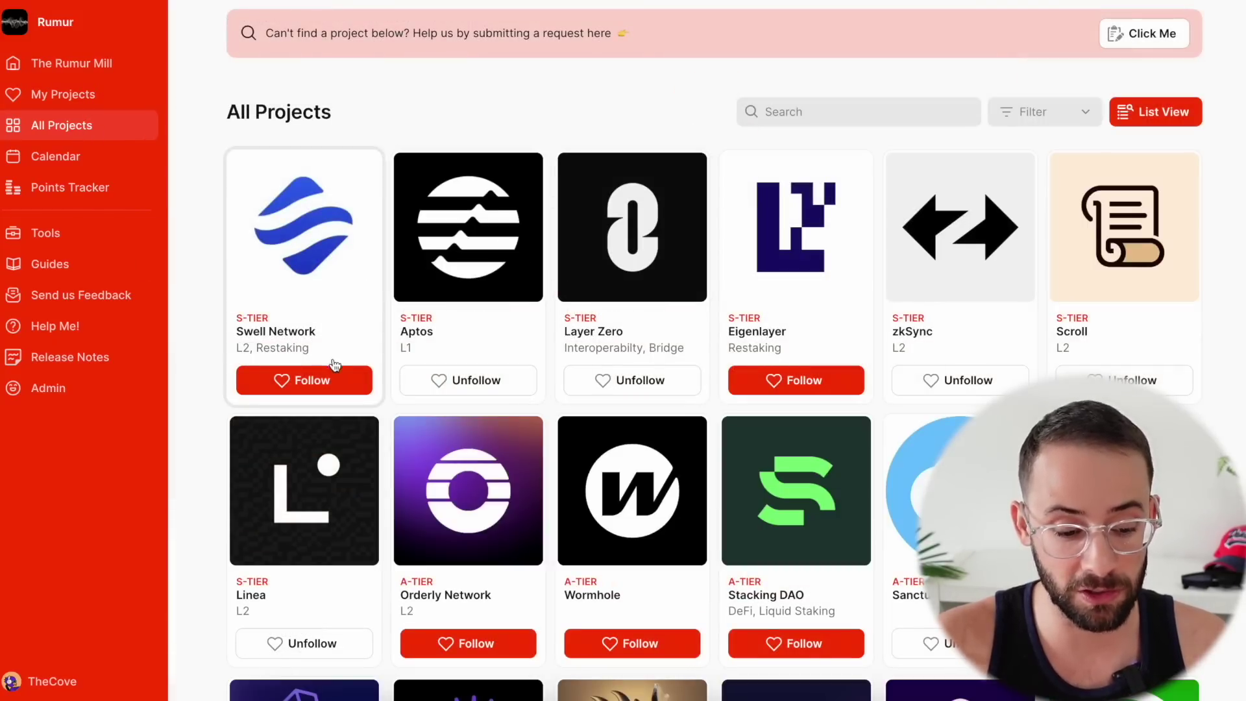
Step: Open My Projects and save Aptos's note "Last transactions - May 12" through its edit options
{"action": "left_click", "coordinate": [78, 101]}
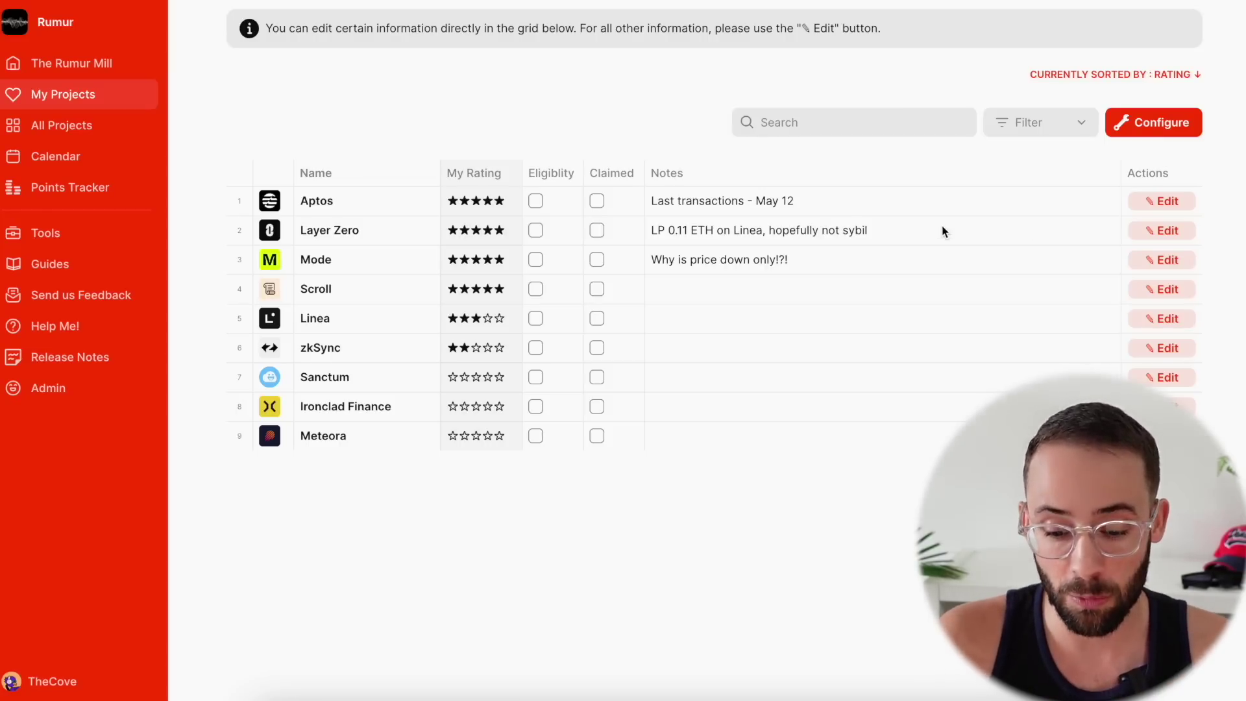
{"action": "left_click", "coordinate": [936, 208]}
{"action": "left_click", "coordinate": [1182, 208]}
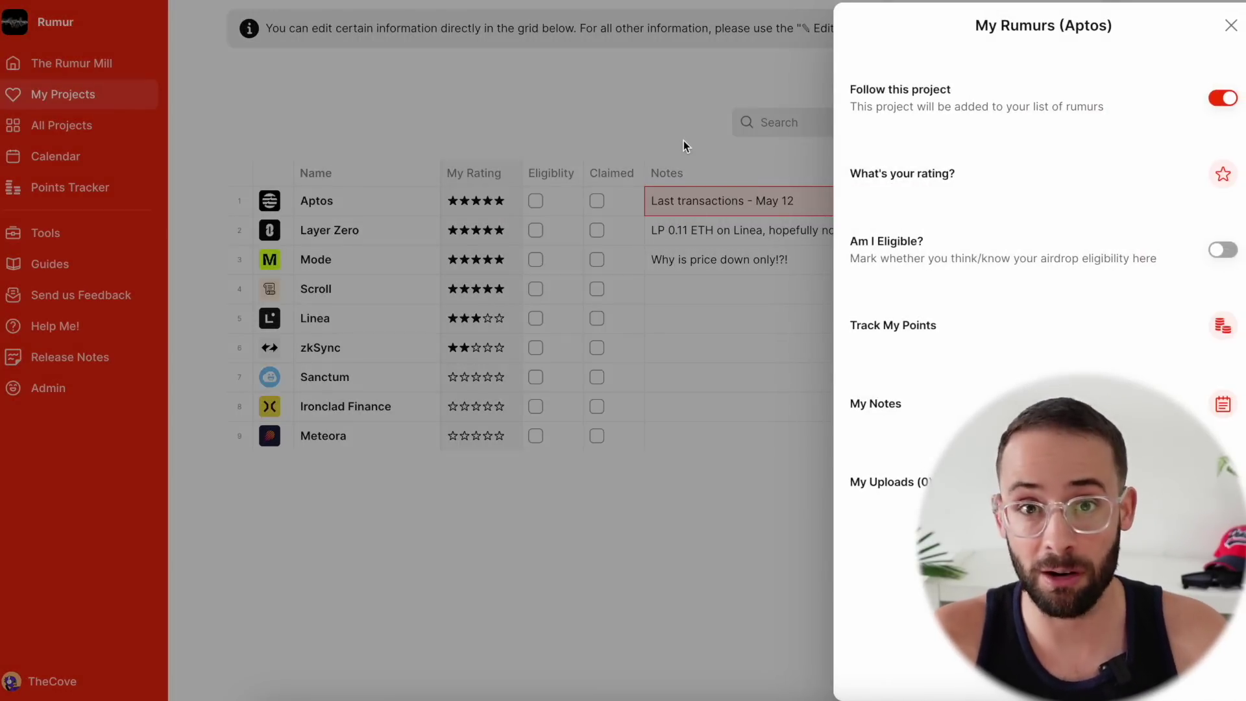
{"action": "left_click", "coordinate": [1223, 405]}
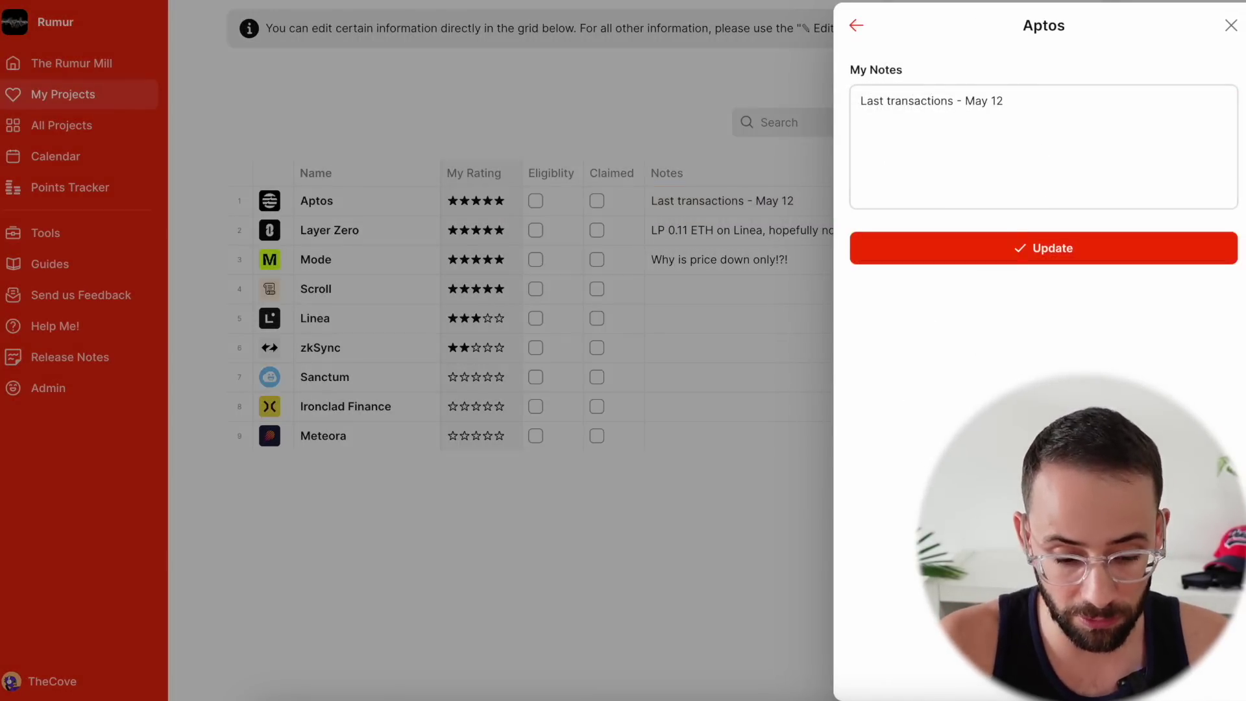
{"action": "left_click", "coordinate": [985, 250]}
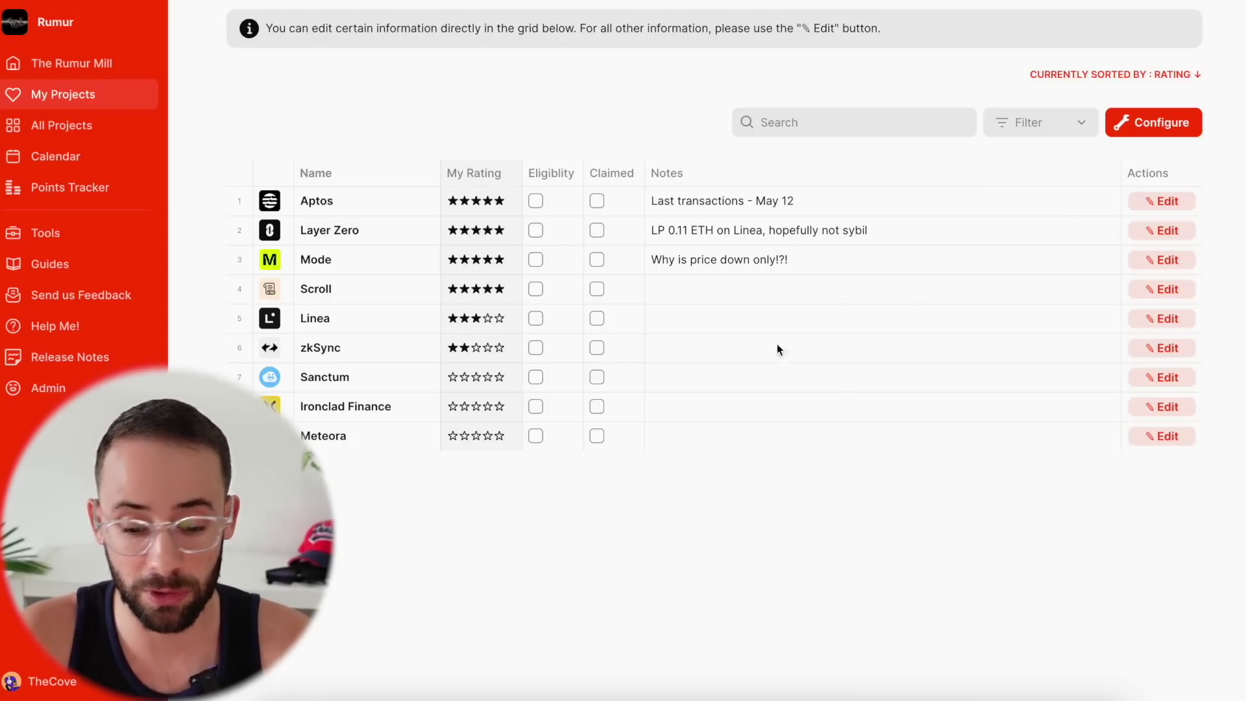
Step: Mark Layer Zero as eligible in its My Rumurs settings and open its uploads
{"action": "left_click", "coordinate": [1161, 230]}
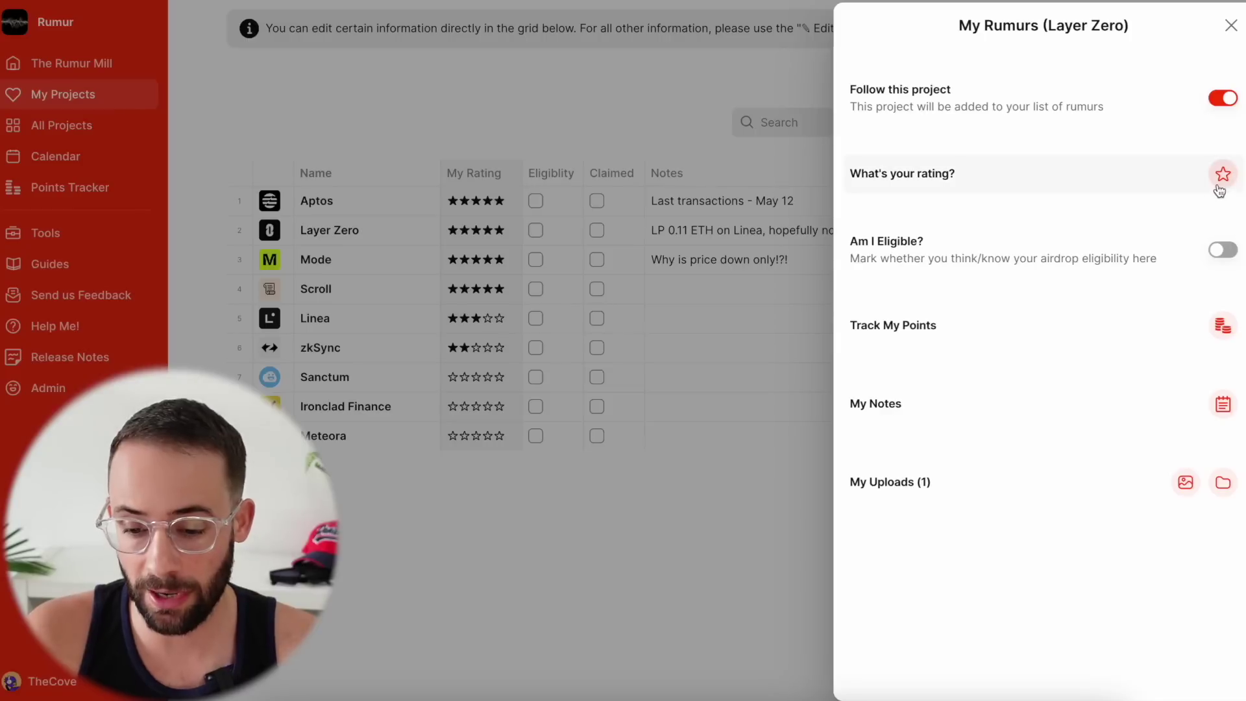
{"action": "left_click", "coordinate": [1224, 249]}
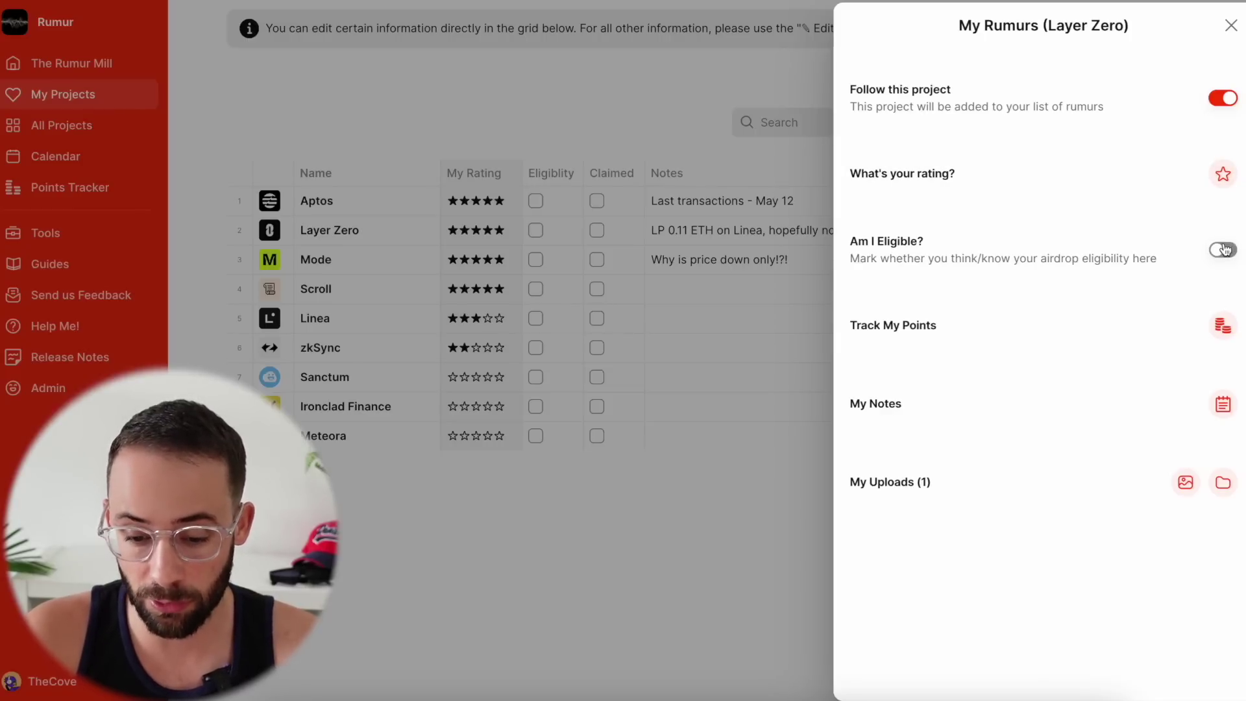
{"action": "left_click", "coordinate": [1219, 250]}
{"action": "left_click", "coordinate": [1229, 251]}
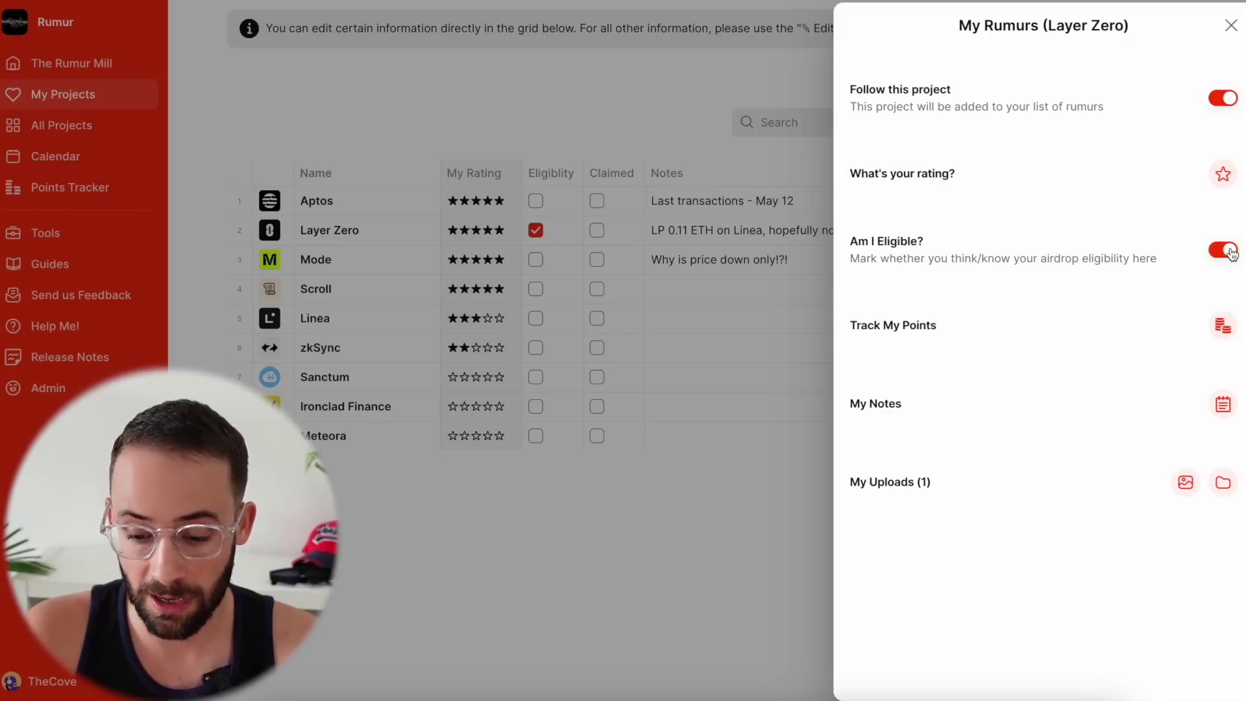
{"action": "left_click", "coordinate": [1185, 482]}
{"action": "scroll", "coordinate": [1090, 480], "scroll_direction": "down", "scroll_amount": 1}
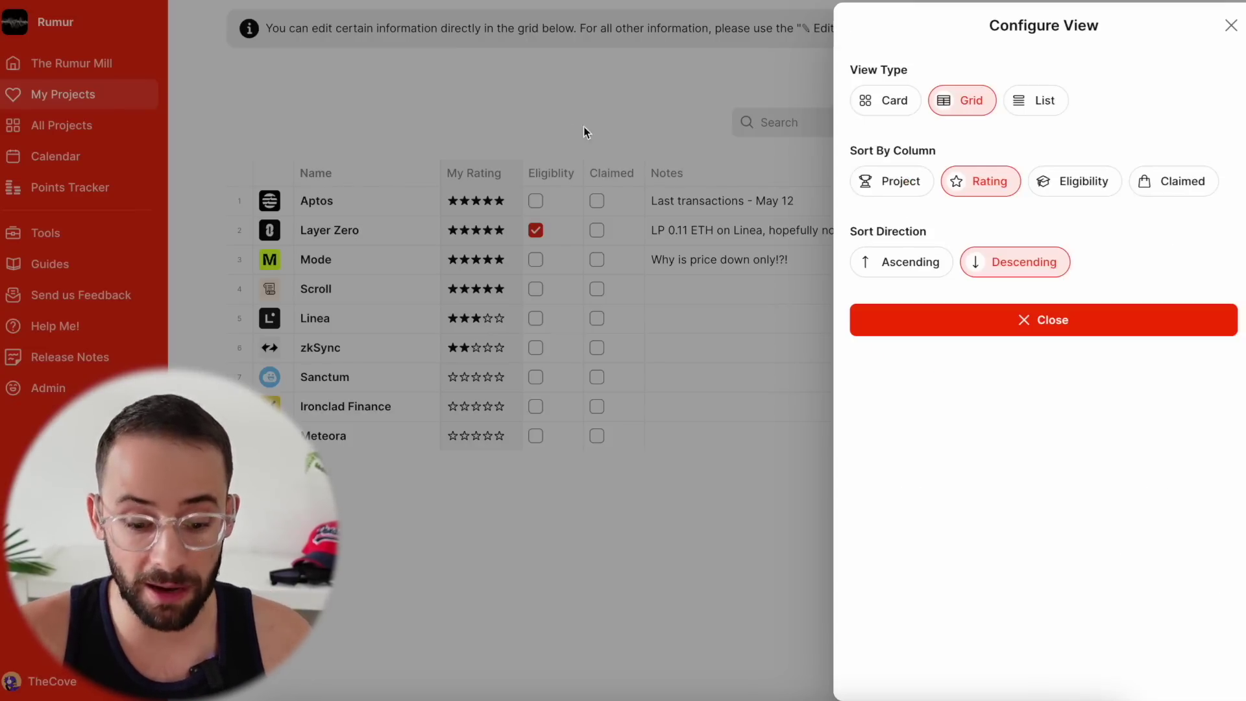
Step: Preview My Projects in the Card and List view types and switch back to Grid
{"action": "left_click", "coordinate": [582, 127]}
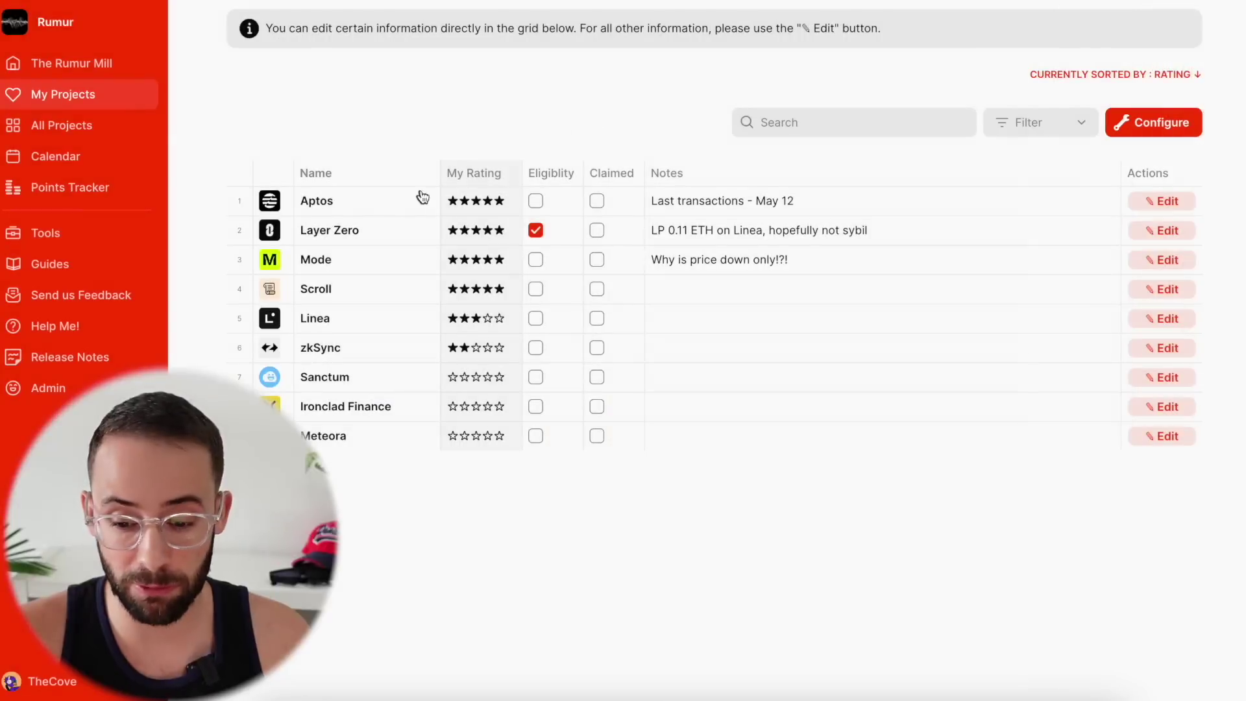
{"action": "left_click", "coordinate": [1109, 133]}
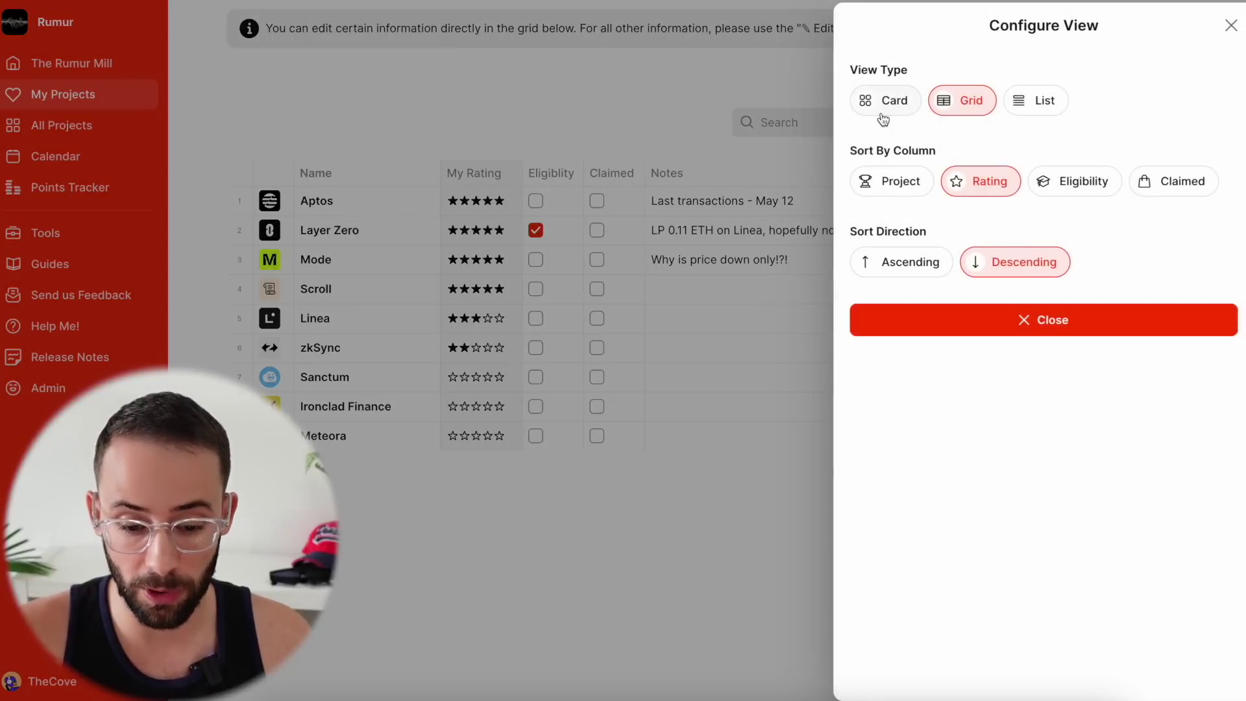
{"action": "left_click", "coordinate": [883, 105]}
{"action": "left_click", "coordinate": [1034, 102]}
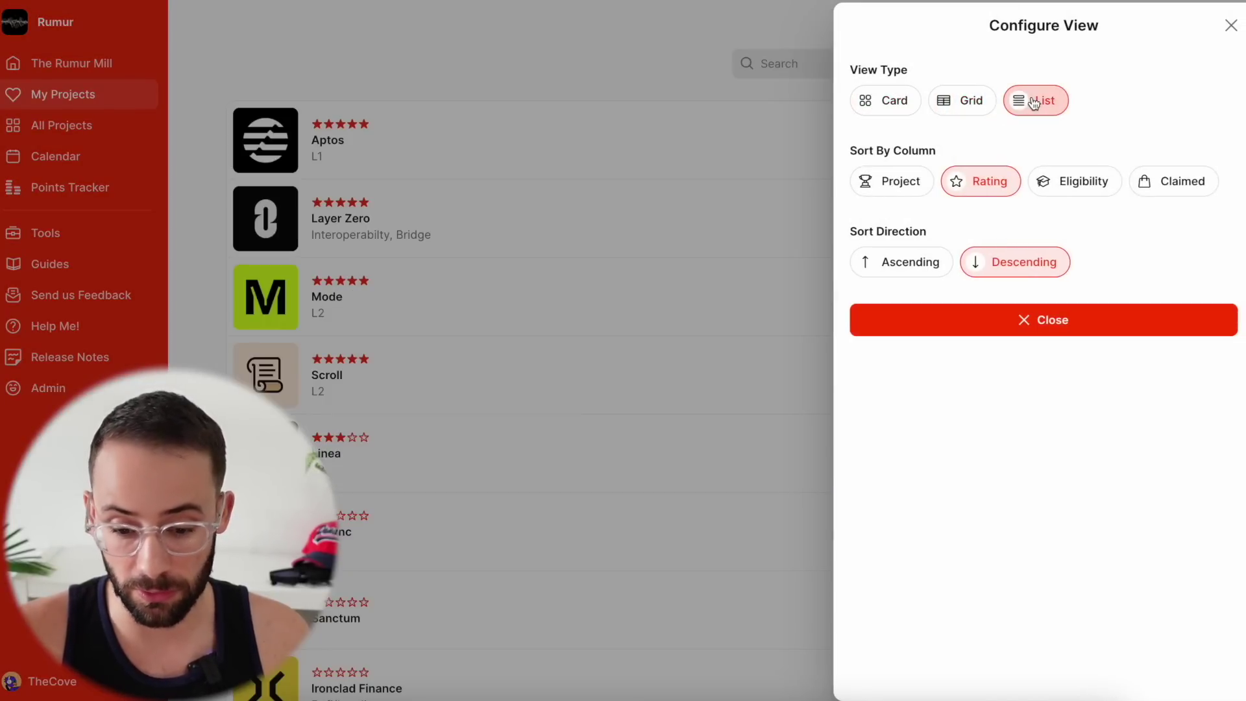
{"action": "left_click", "coordinate": [975, 106]}
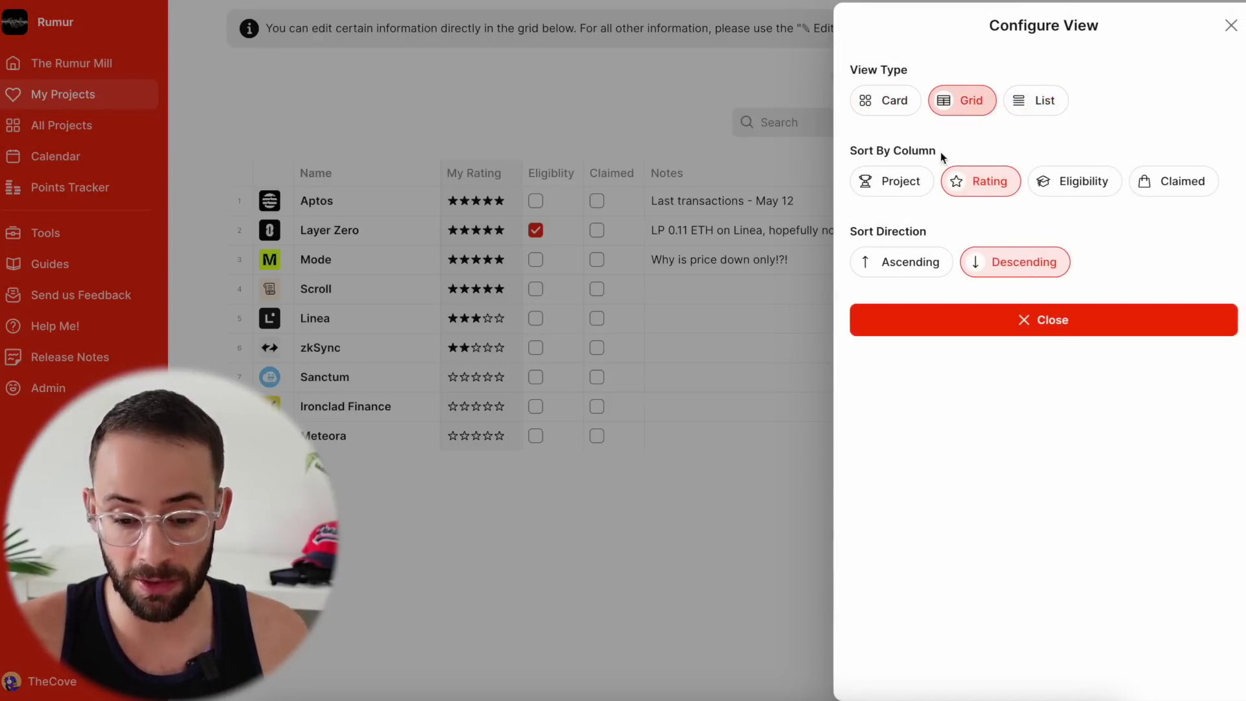
Step: Try sorting My Projects by Project, Eligibility and Claimed, and settle on Rating in ascending order
{"action": "left_click", "coordinate": [904, 182]}
{"action": "left_click", "coordinate": [1081, 189]}
{"action": "left_click", "coordinate": [1153, 194]}
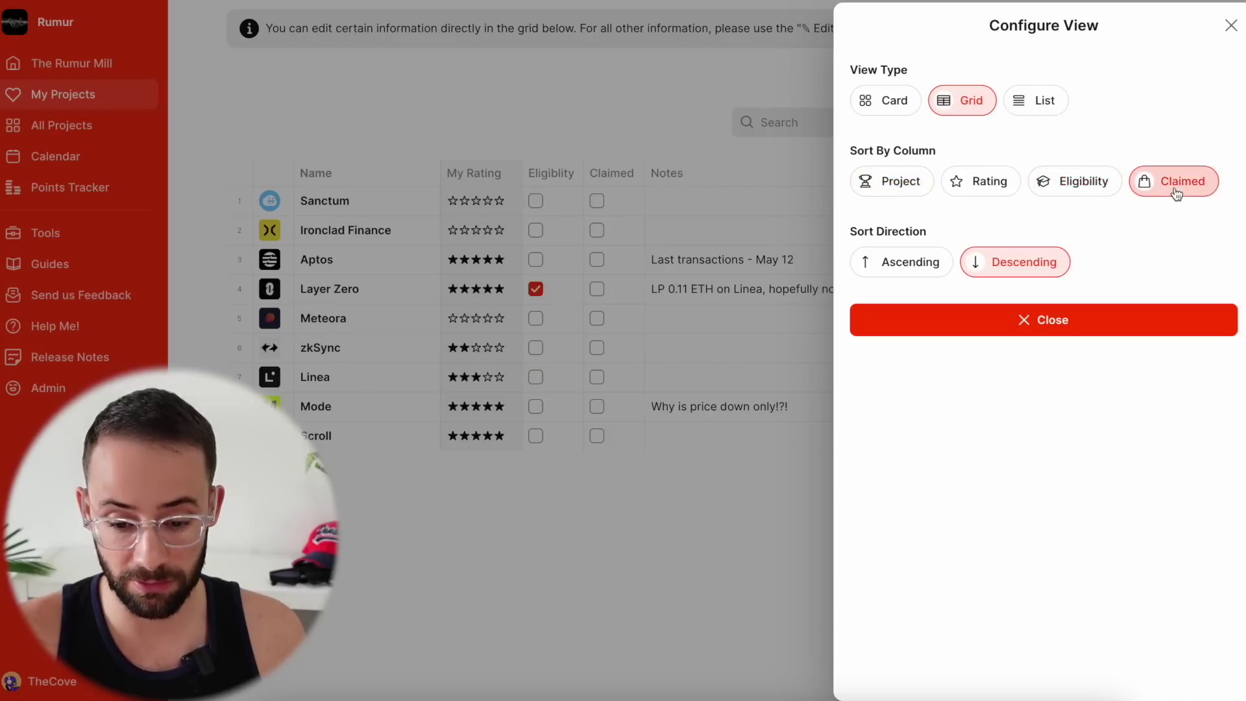
{"action": "left_click", "coordinate": [987, 186]}
{"action": "left_click", "coordinate": [913, 264]}
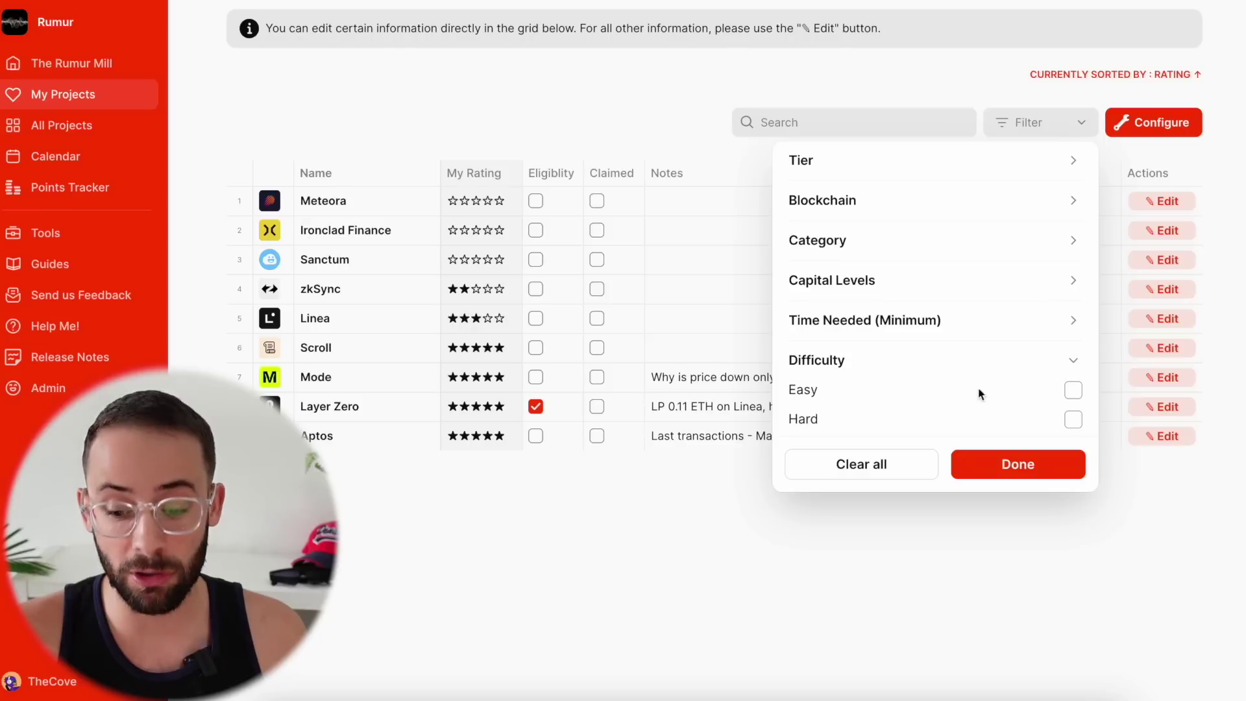
Step: Check the Difficulty filter options for My Projects, close the filter and return to the list of all projects
{"action": "scroll", "coordinate": [1050, 390], "scroll_direction": "down", "scroll_amount": 2}
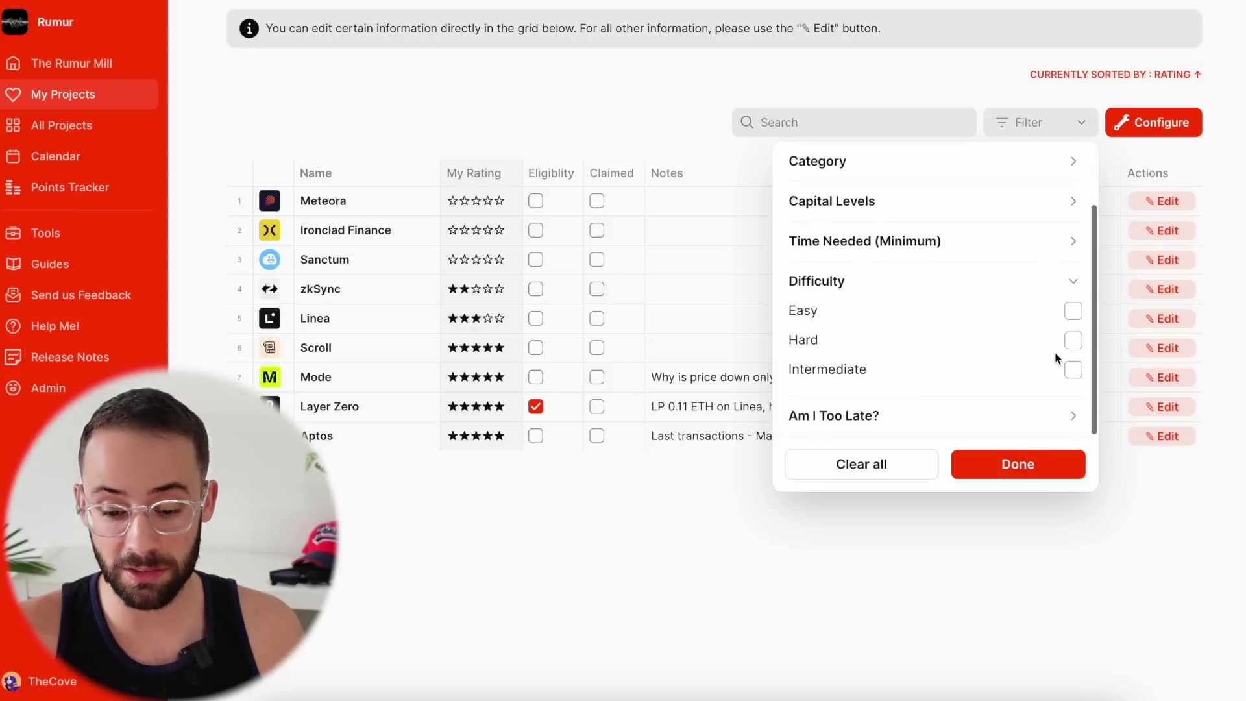
{"action": "left_click", "coordinate": [1067, 283]}
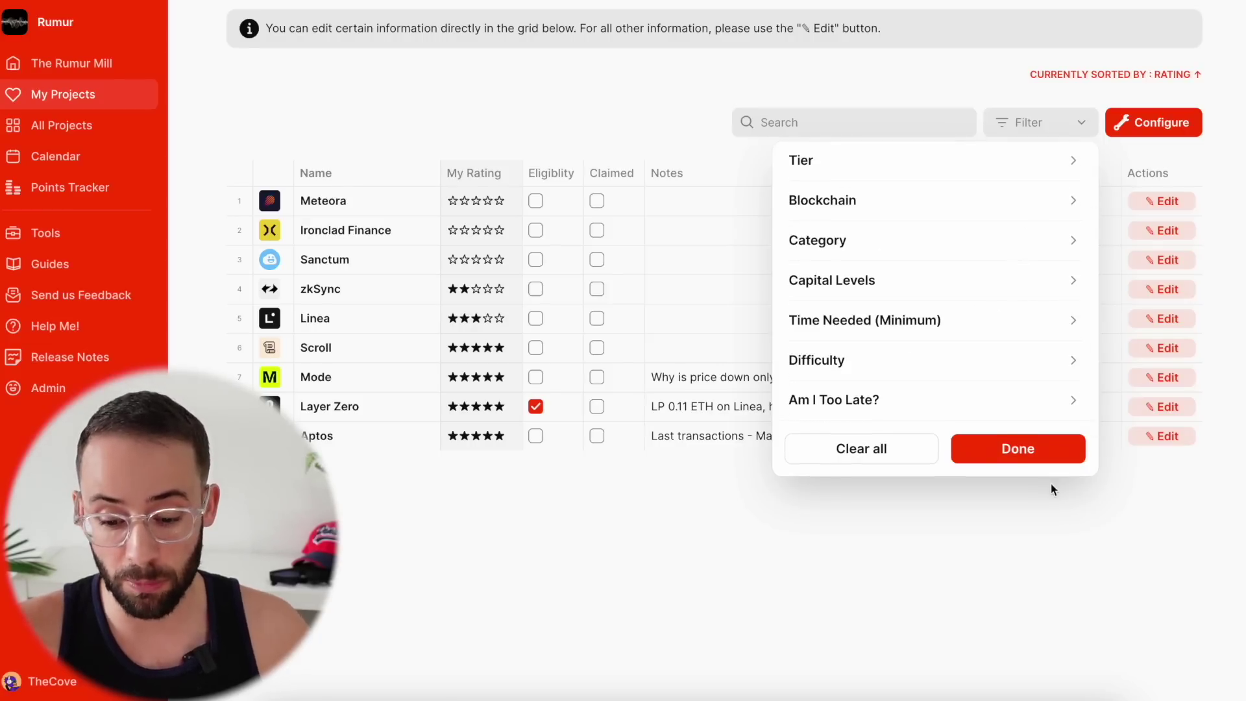
{"action": "left_click", "coordinate": [1026, 446]}
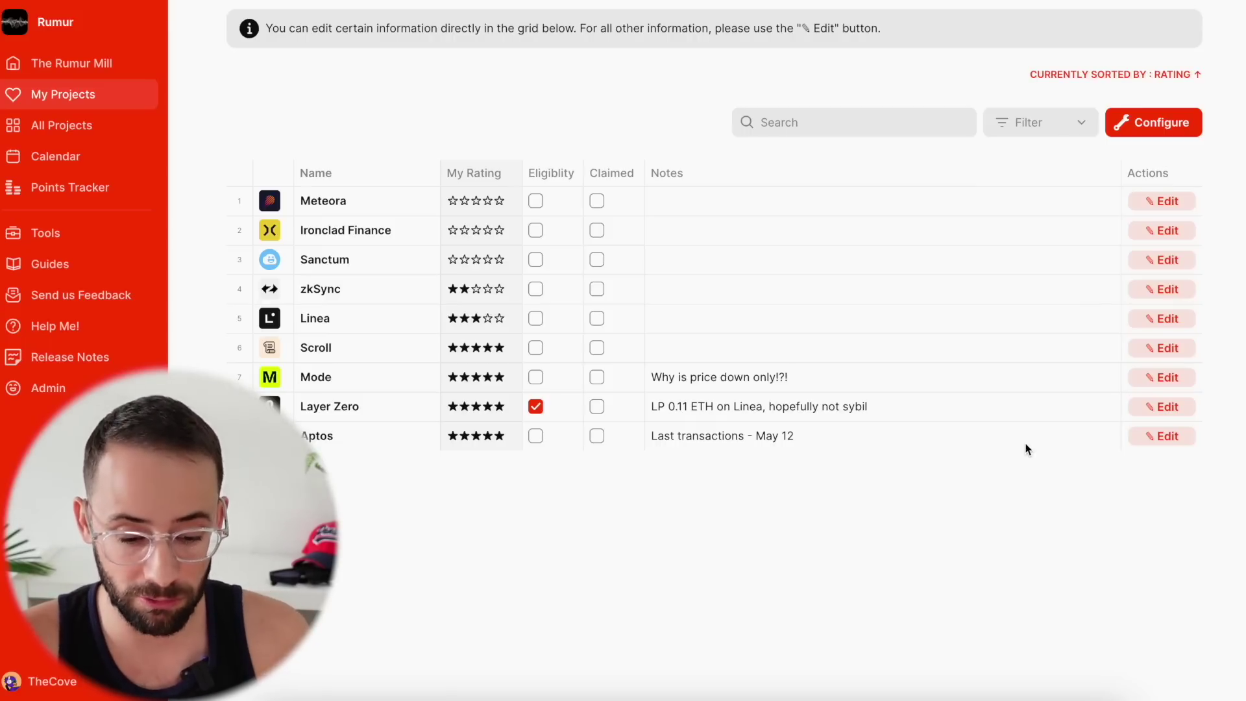
{"action": "left_click", "coordinate": [75, 127]}
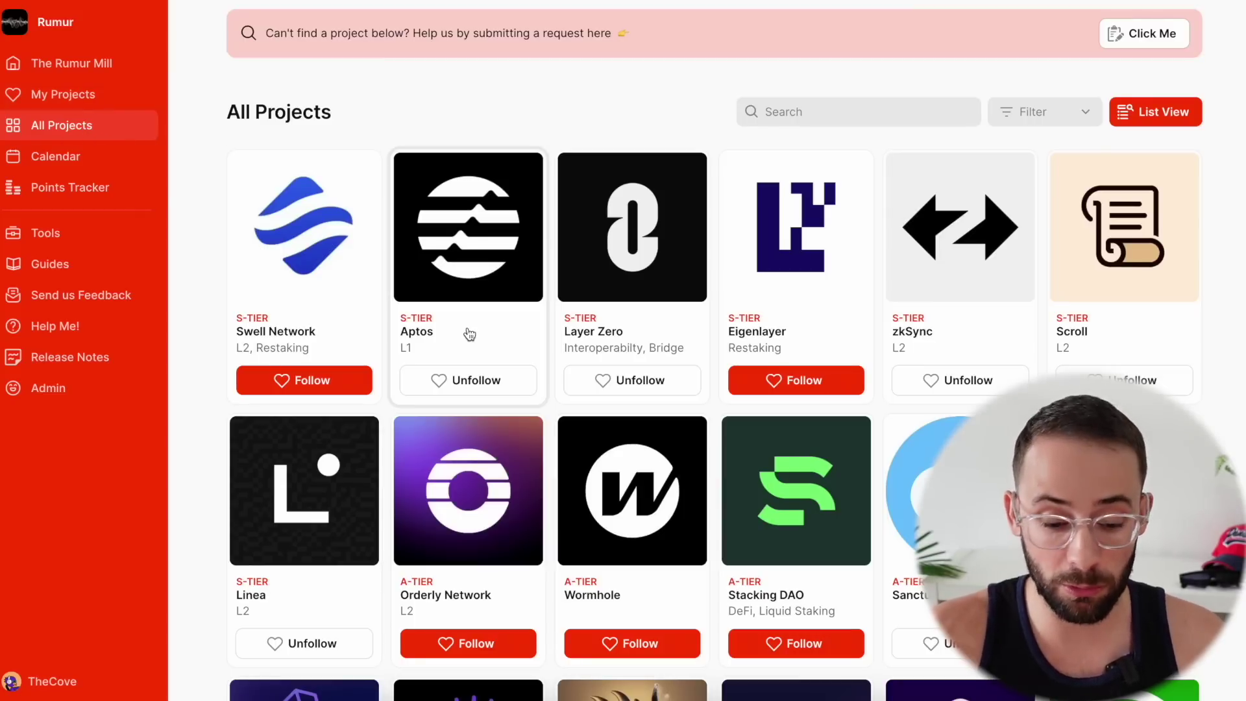
Step: Open Layer Zero, check its My Rumurs details and update form, and compare them with its Project Info page
{"action": "left_click", "coordinate": [630, 231]}
{"action": "scroll", "coordinate": [638, 268], "scroll_direction": "down", "scroll_amount": 3}
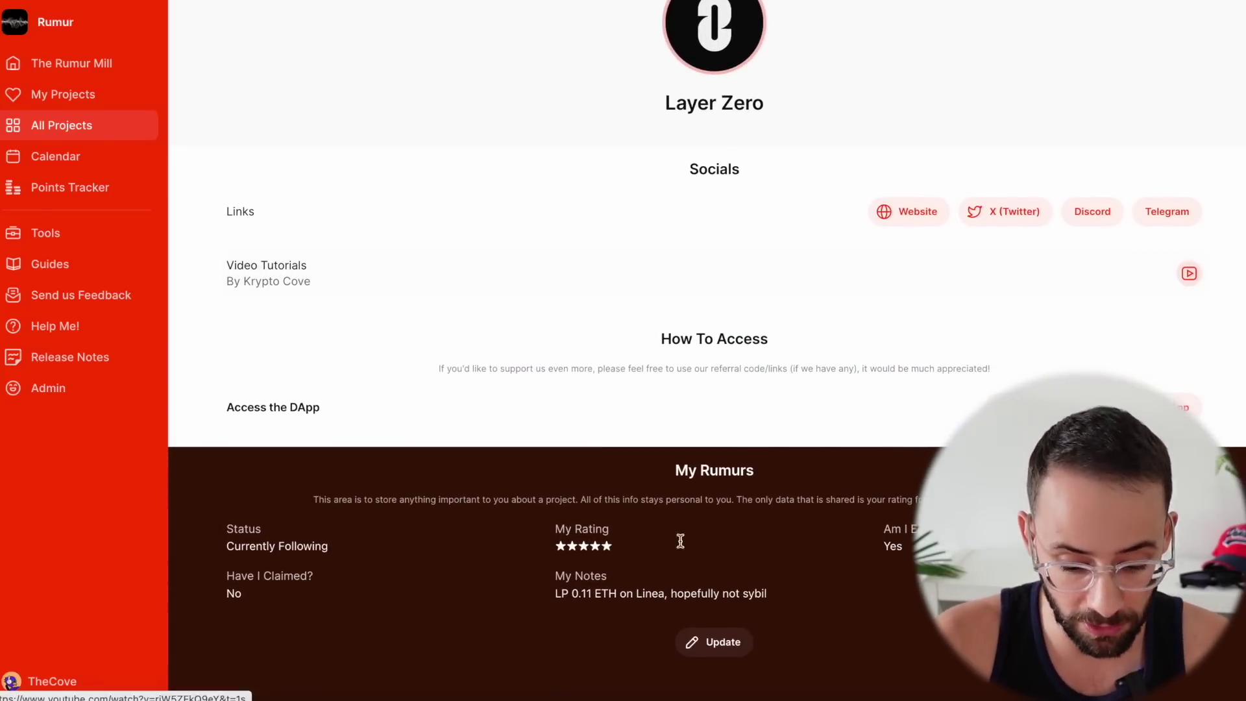
{"action": "left_click", "coordinate": [712, 649]}
{"action": "left_click", "coordinate": [609, 404]}
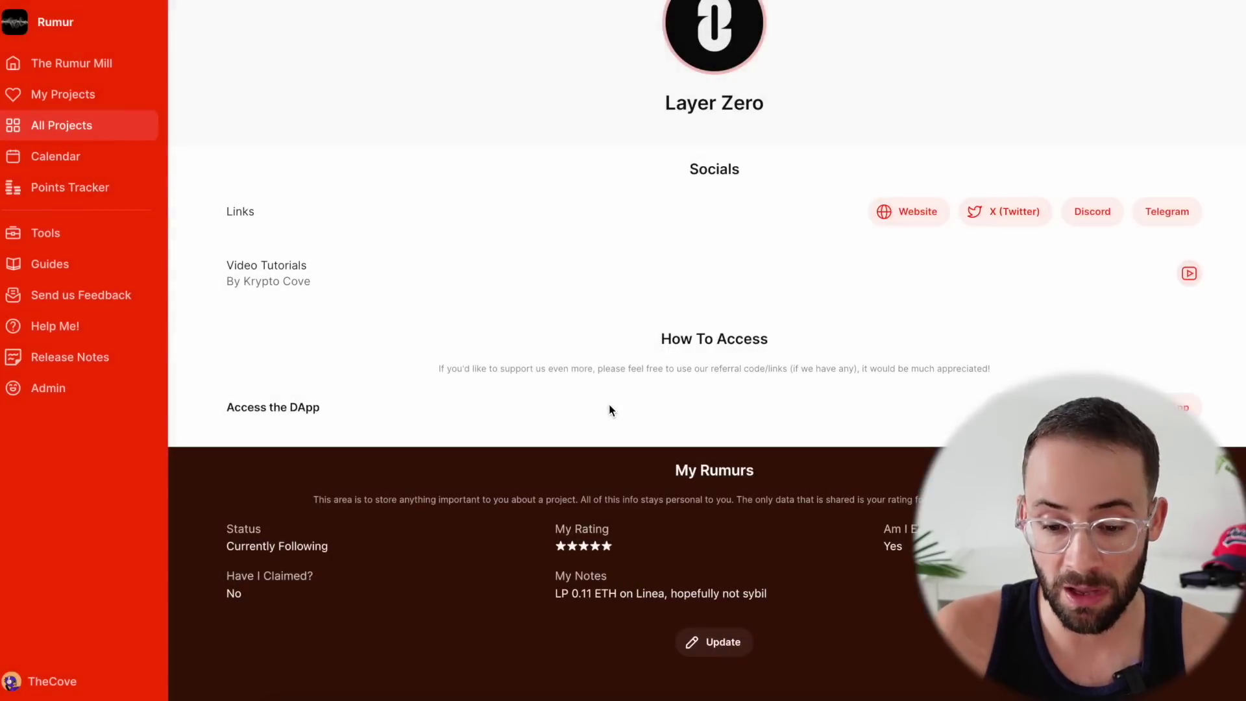
{"action": "scroll", "coordinate": [811, 339], "scroll_direction": "up", "scroll_amount": 3}
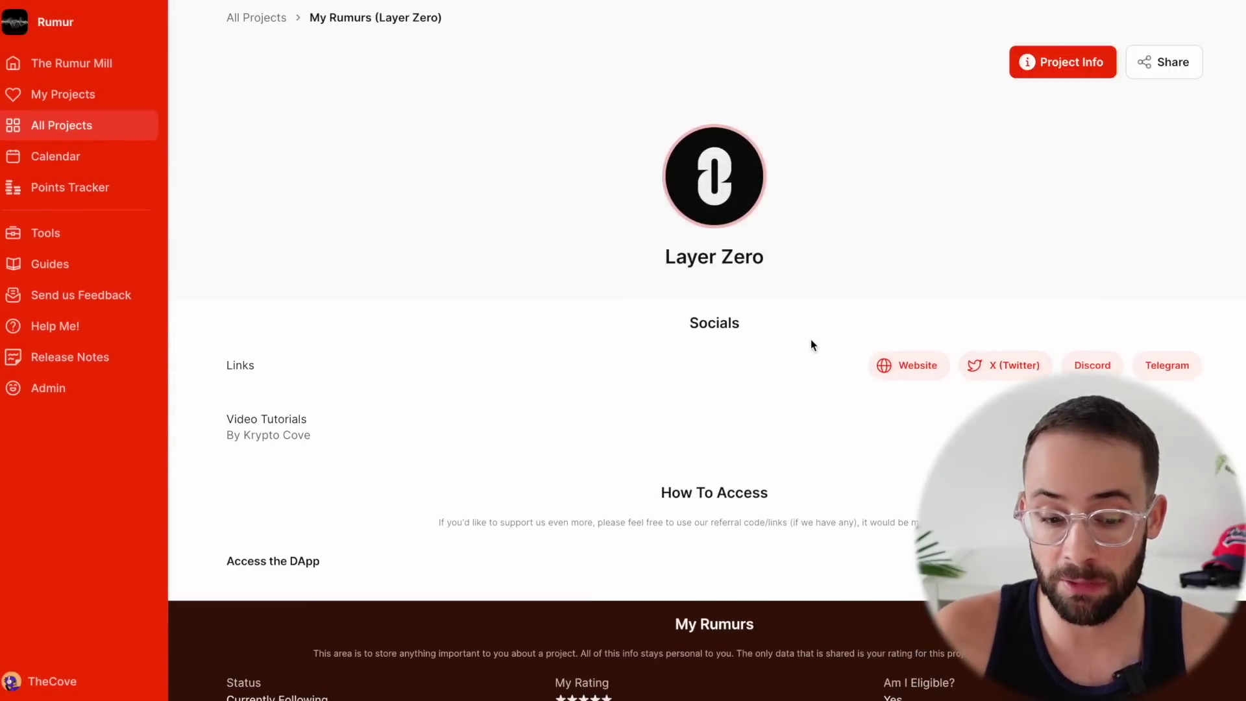
{"action": "left_click", "coordinate": [1079, 61]}
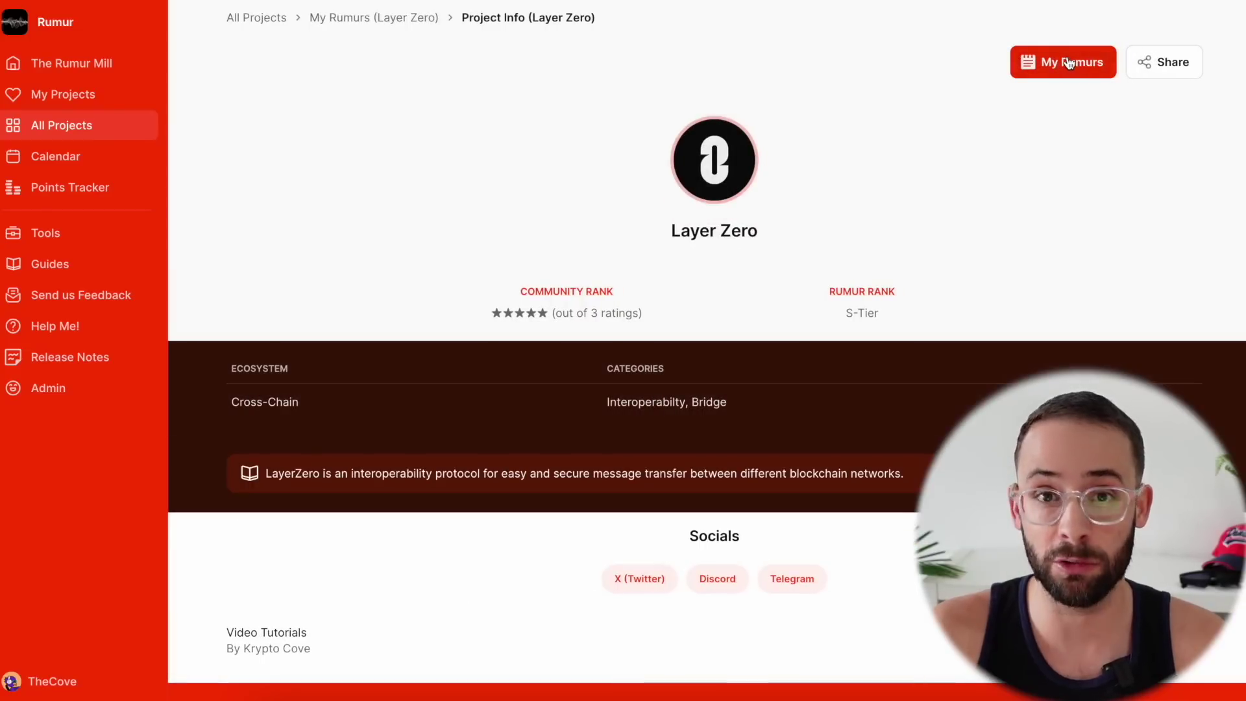
{"action": "left_click", "coordinate": [1069, 63]}
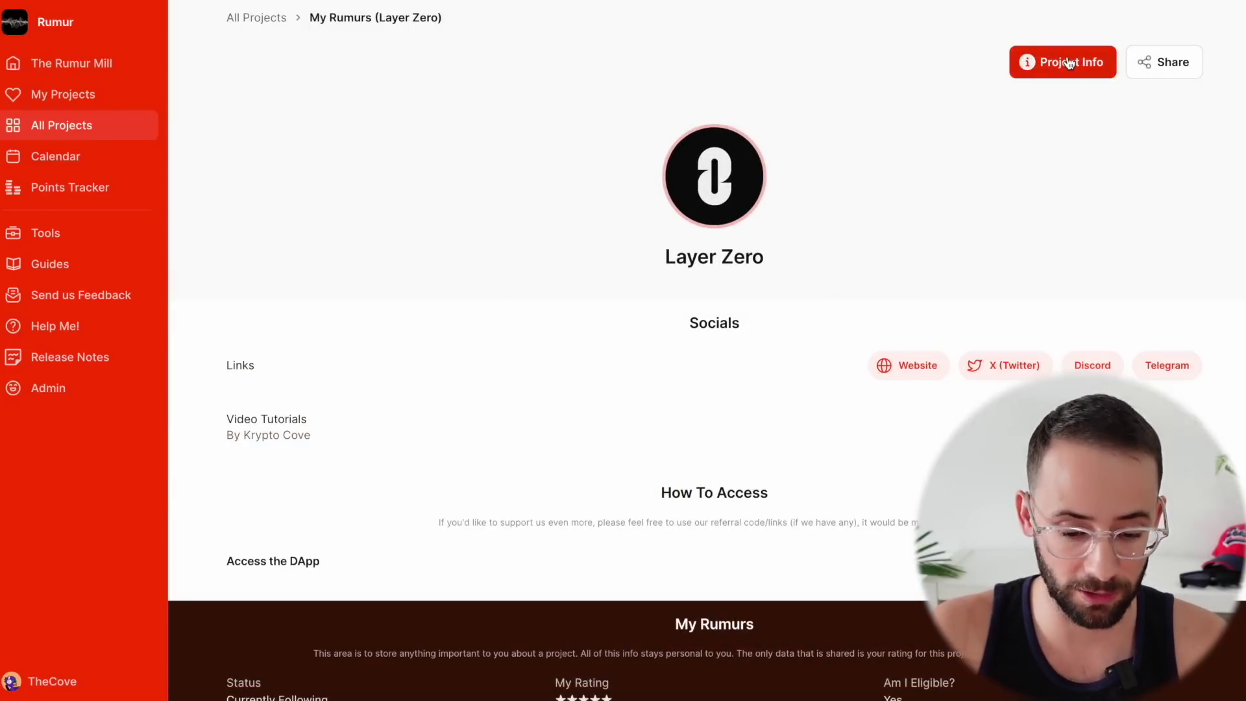
Step: Check the My Projects list, return to All Projects and open the page for sending feedback
{"action": "left_click", "coordinate": [87, 95]}
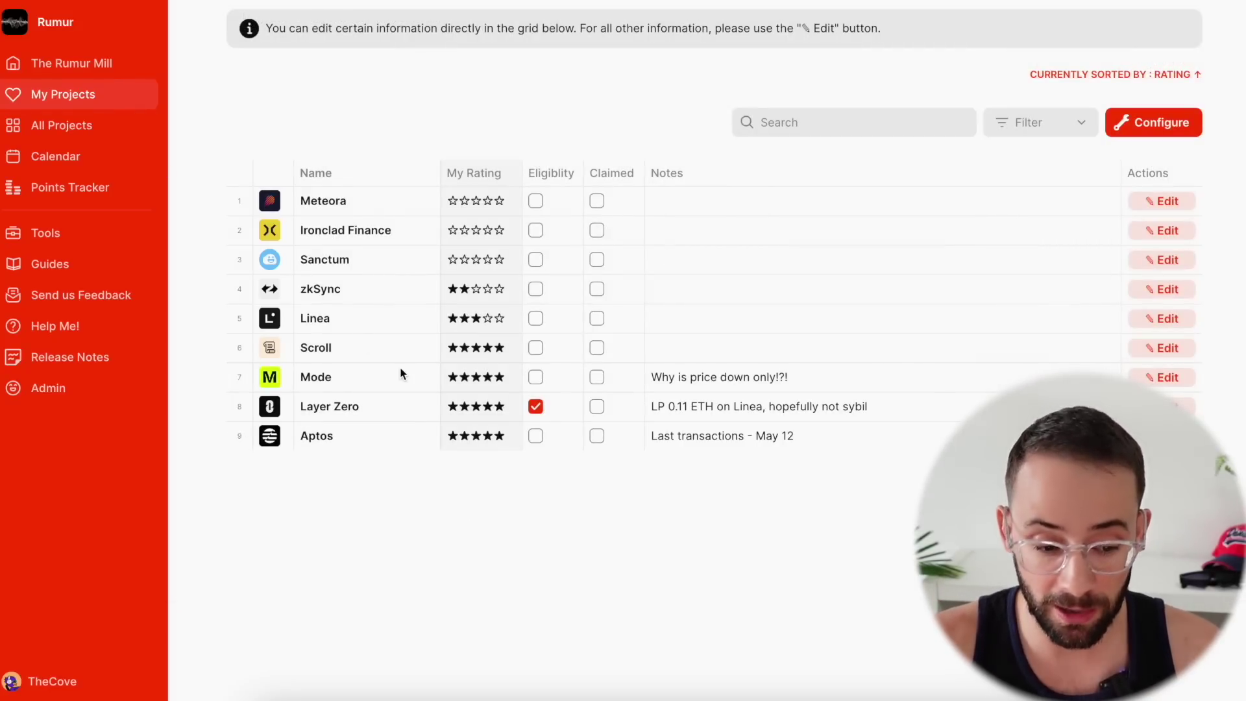
{"action": "key", "text": "alt+Left"}
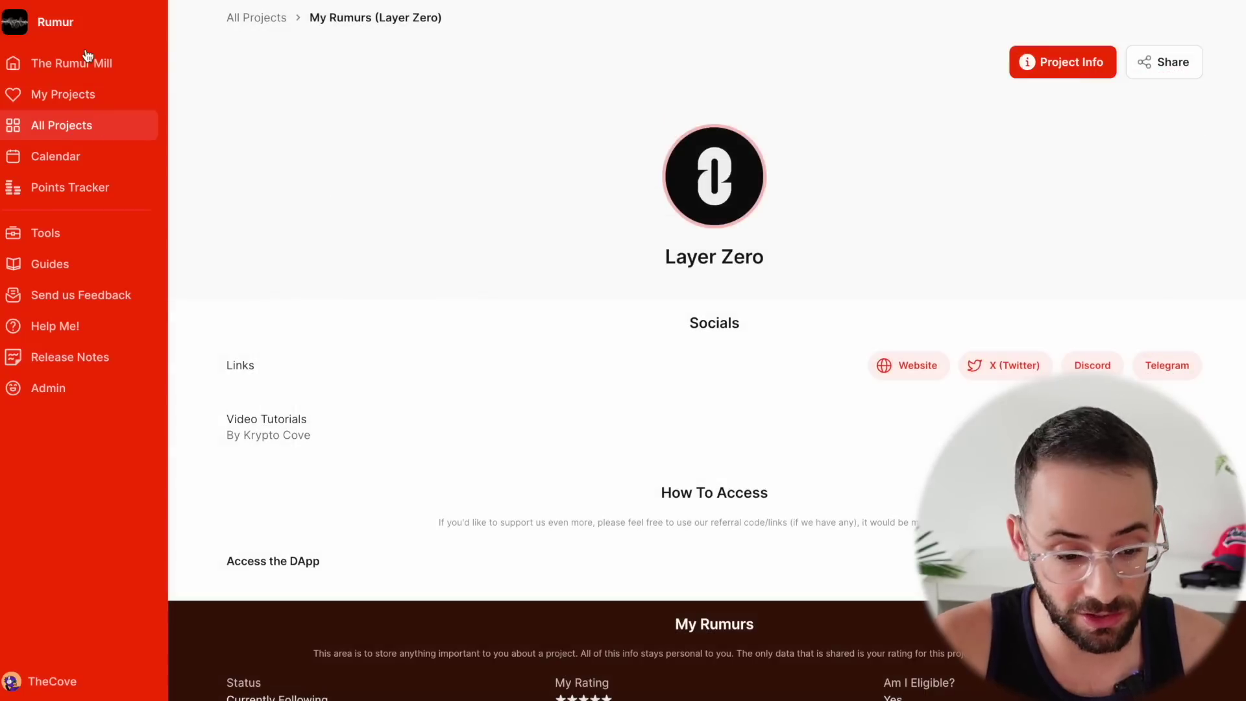
{"action": "left_click", "coordinate": [257, 19]}
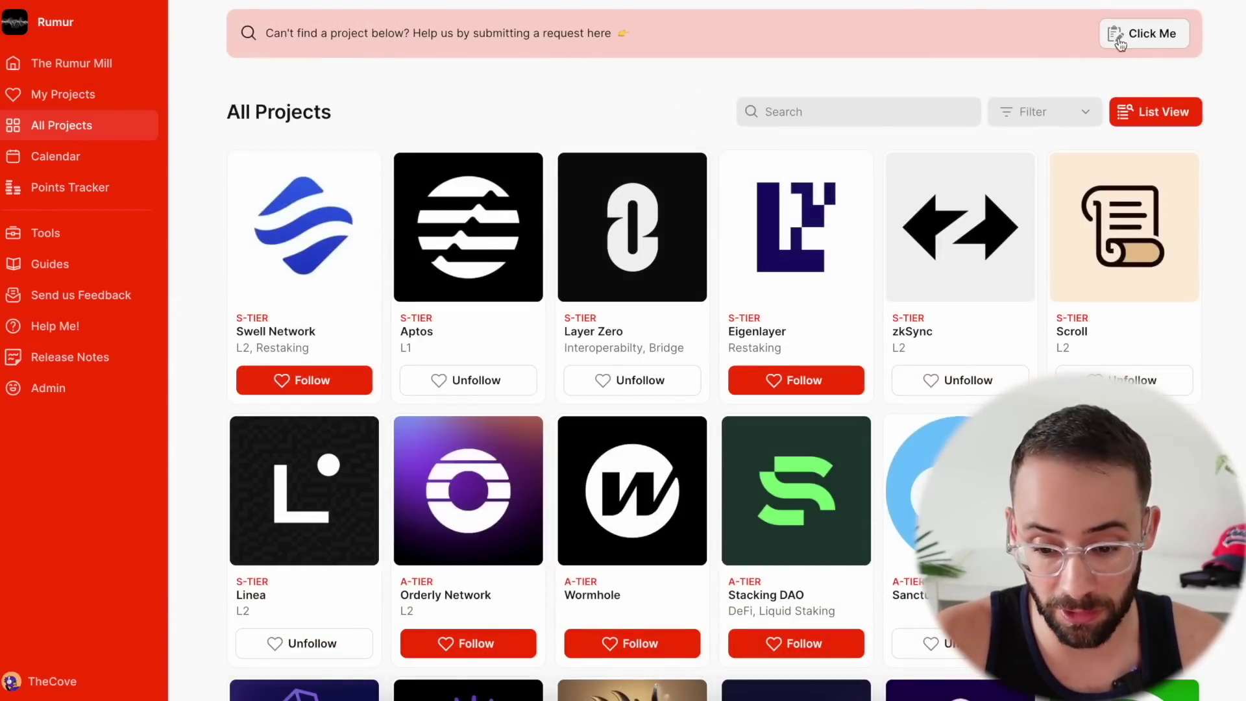
{"action": "left_click", "coordinate": [74, 300]}
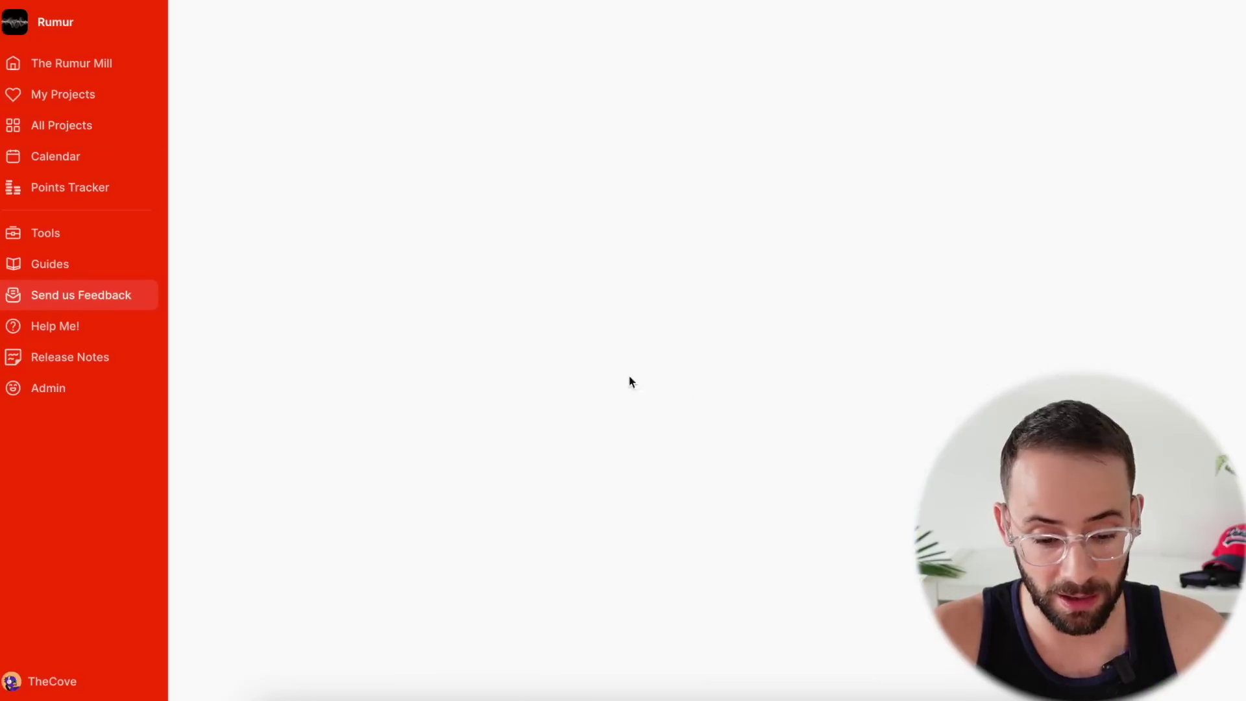
Step: Open the Calendar and examine the May 2024 project events together with the colour legend of event types
{"action": "left_click", "coordinate": [85, 158]}
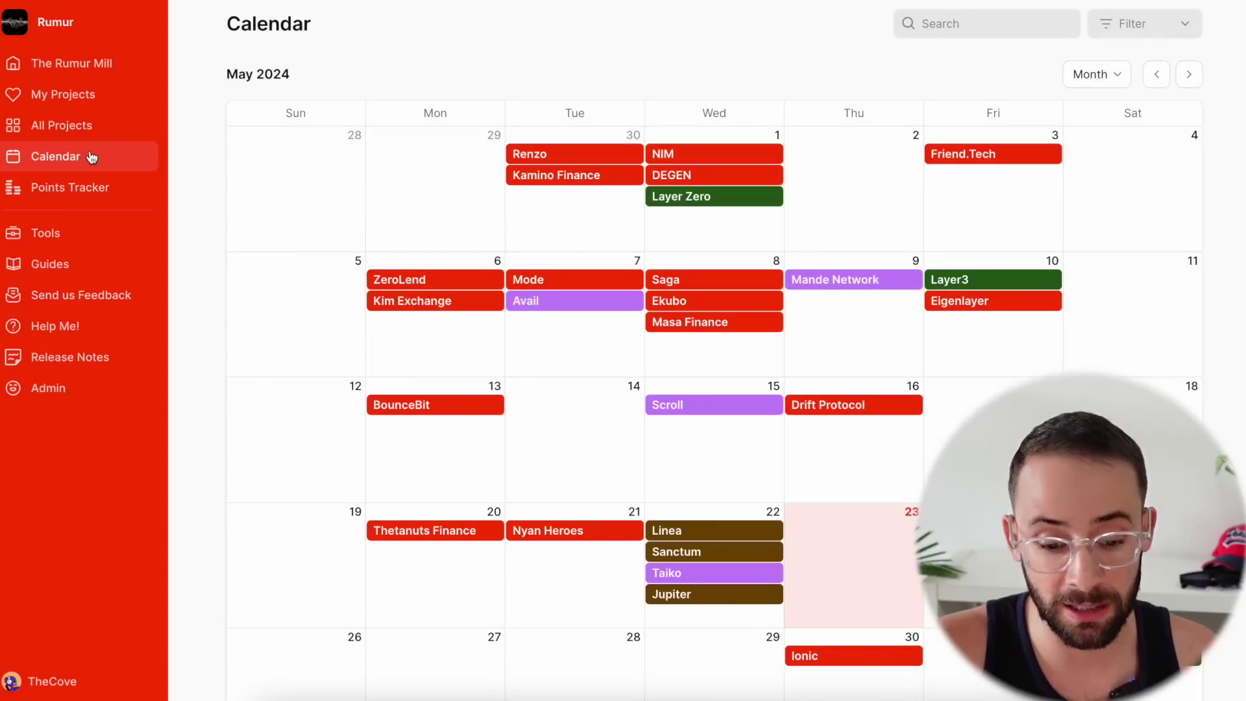
{"action": "scroll", "coordinate": [476, 368], "scroll_direction": "down", "scroll_amount": 1}
{"action": "scroll", "coordinate": [545, 433], "scroll_direction": "down", "scroll_amount": 1}
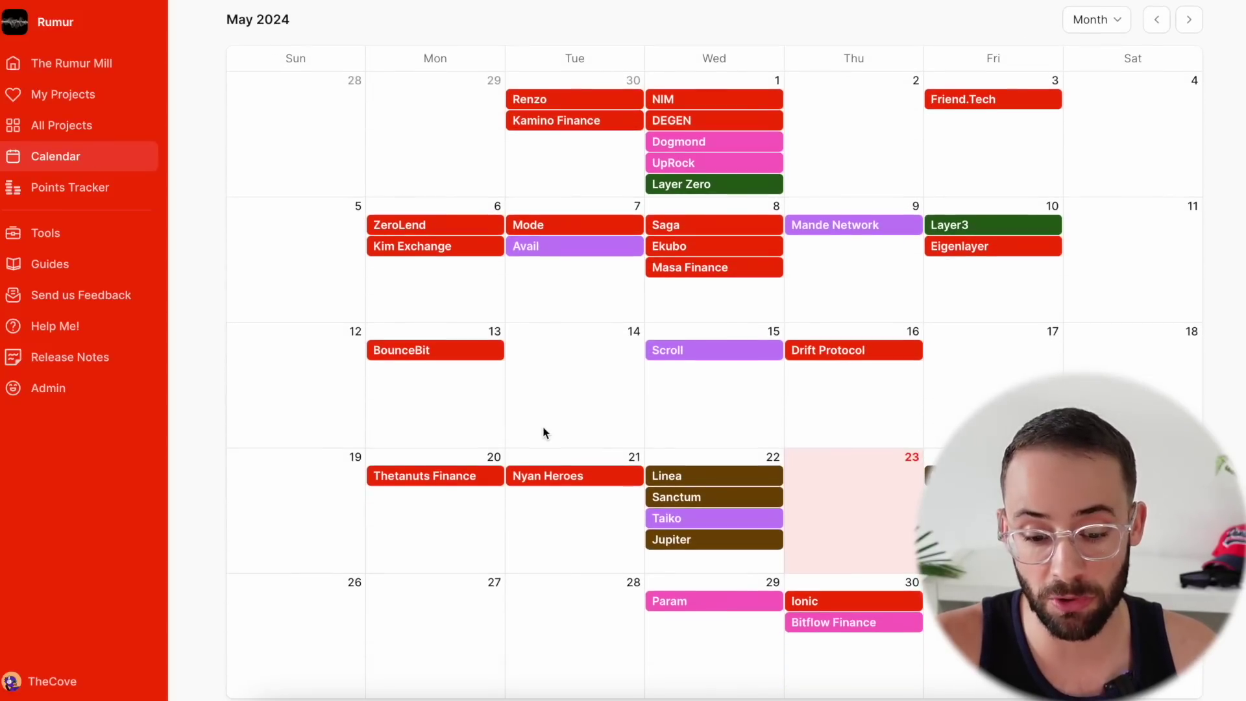
{"action": "scroll", "coordinate": [509, 321], "scroll_direction": "down", "scroll_amount": 1}
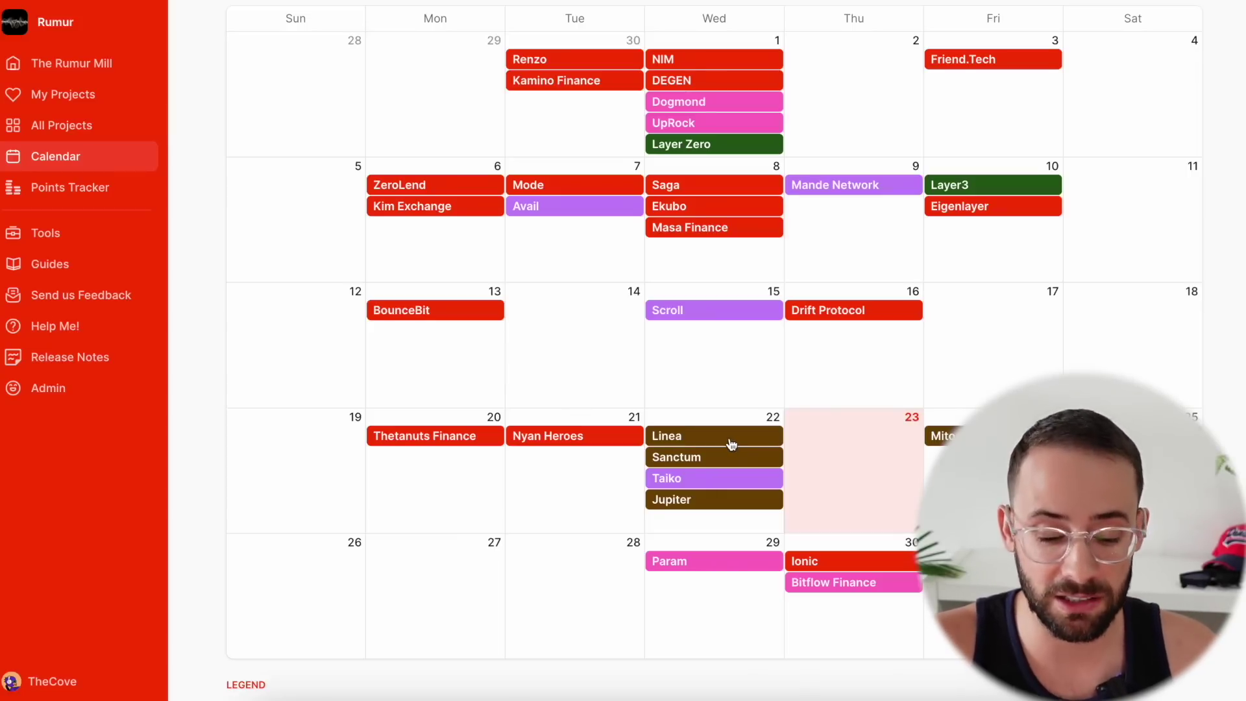
{"action": "scroll", "coordinate": [743, 460], "scroll_direction": "down", "scroll_amount": 5}
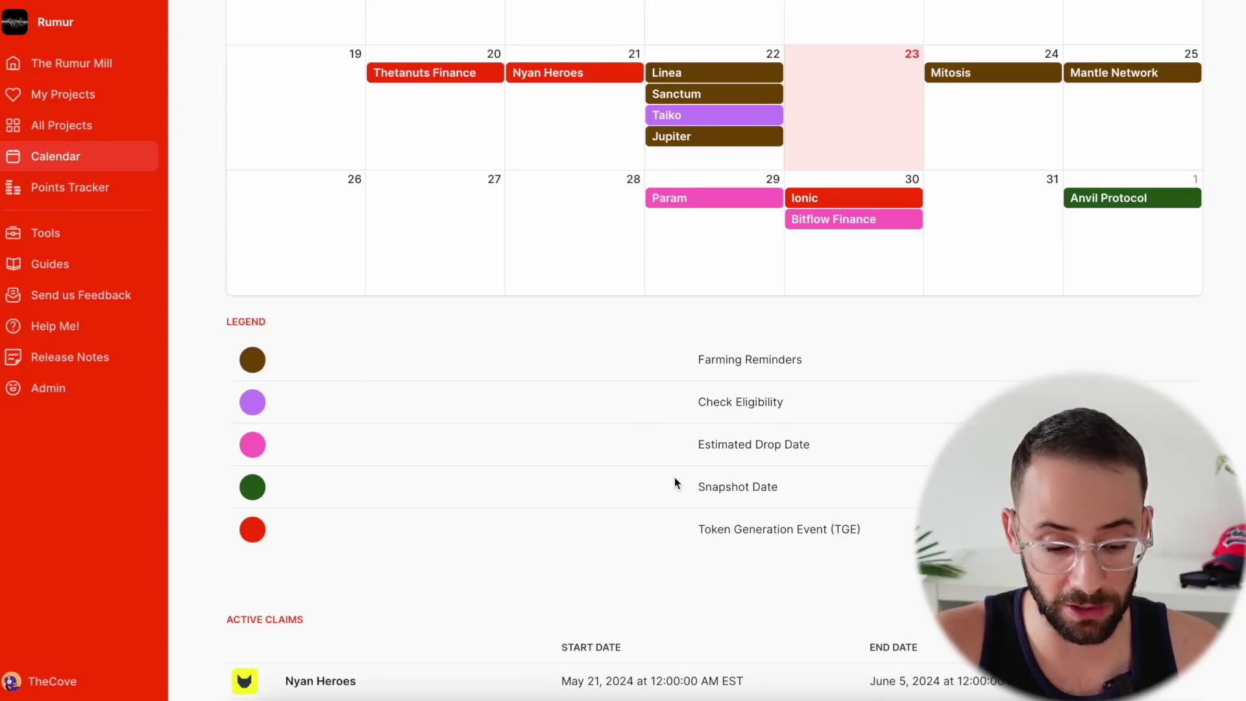
{"action": "scroll", "coordinate": [751, 469], "scroll_direction": "up", "scroll_amount": 1}
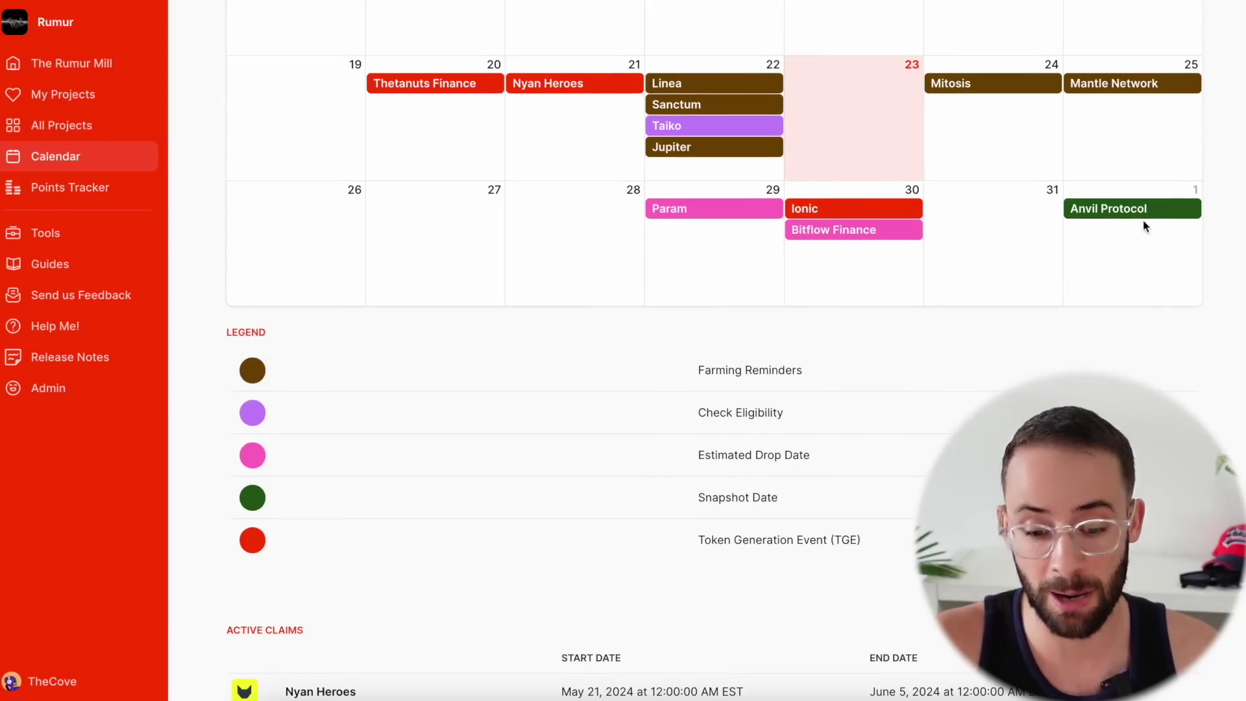
{"action": "scroll", "coordinate": [771, 376], "scroll_direction": "up", "scroll_amount": 3}
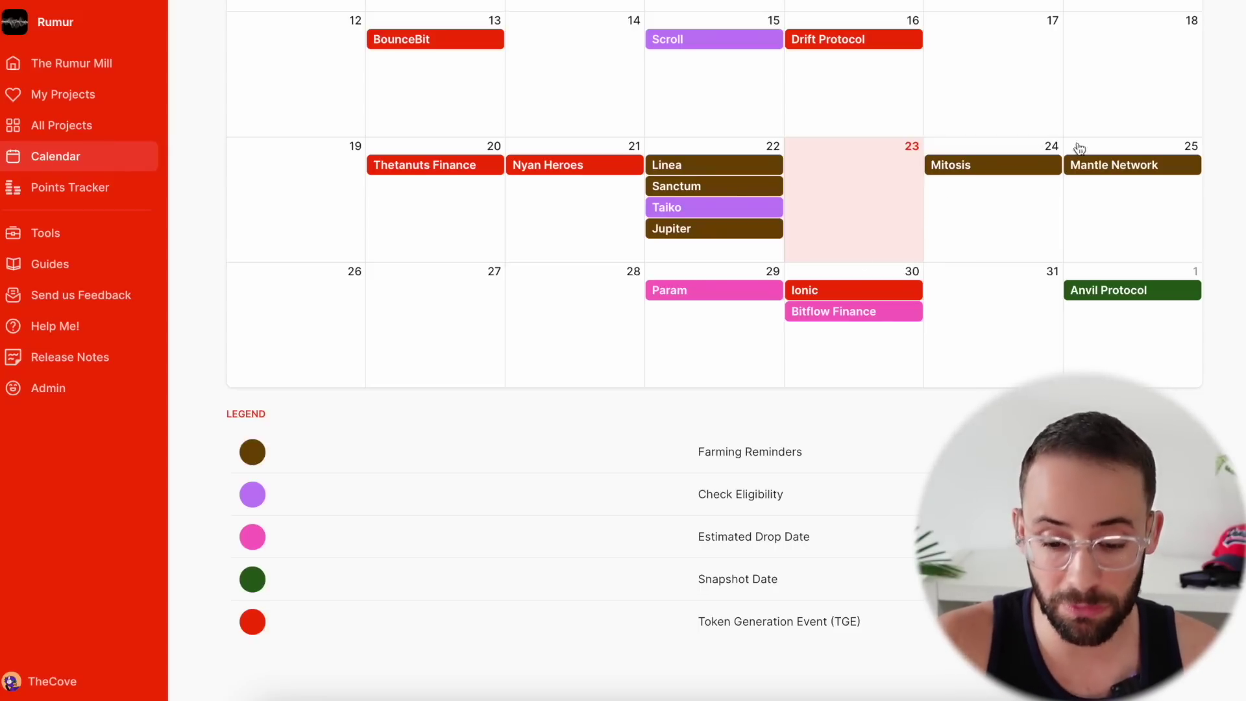
{"action": "scroll", "coordinate": [963, 217], "scroll_direction": "up", "scroll_amount": 5}
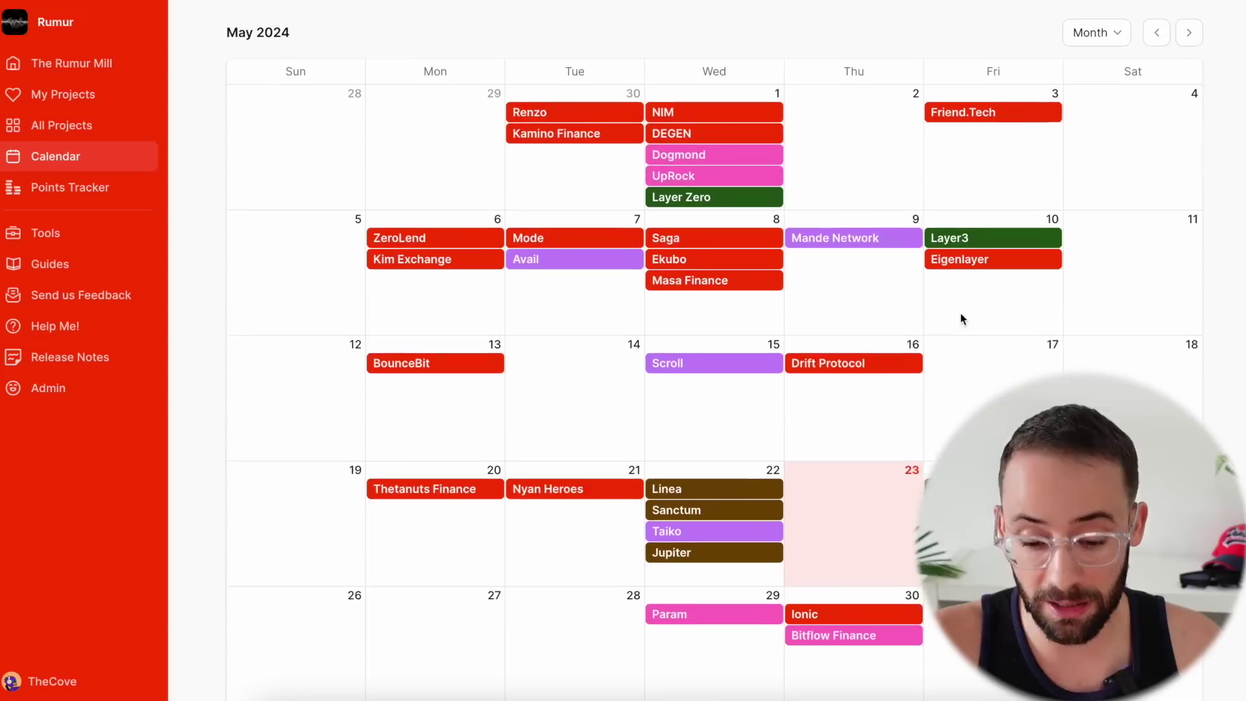
{"action": "scroll", "coordinate": [961, 314], "scroll_direction": "down", "scroll_amount": 1}
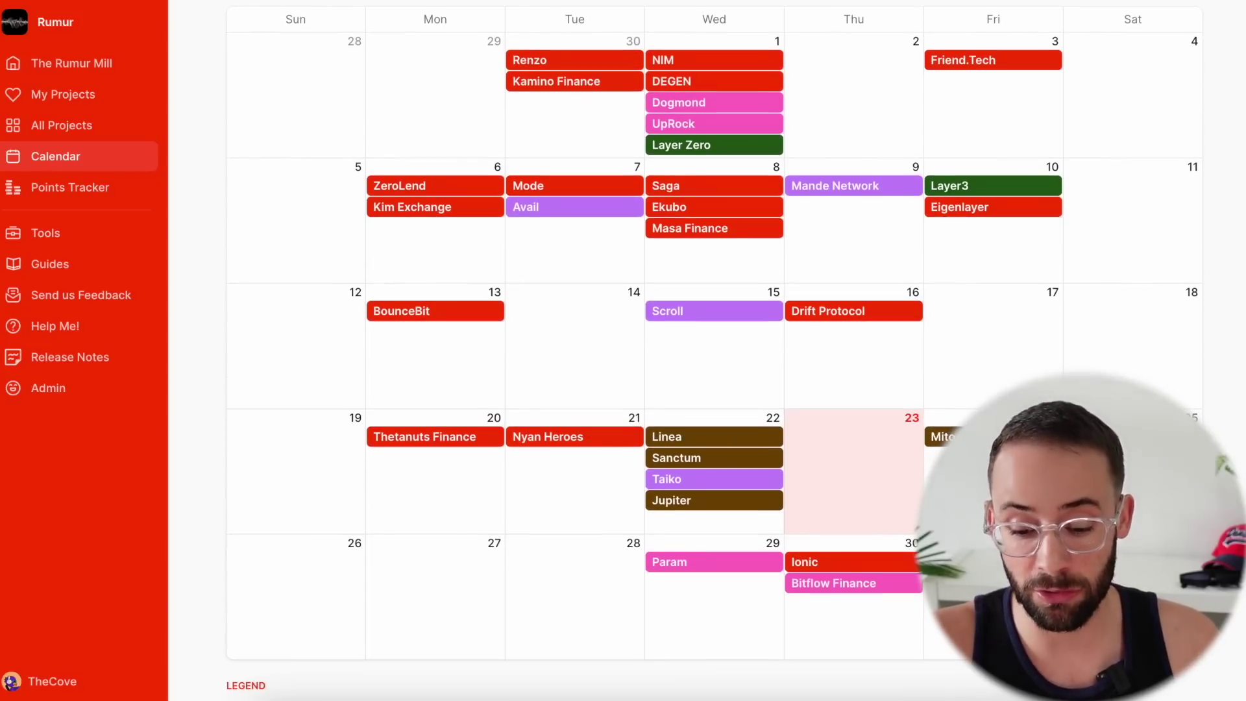
{"action": "scroll", "coordinate": [960, 313], "scroll_direction": "up", "scroll_amount": 3}
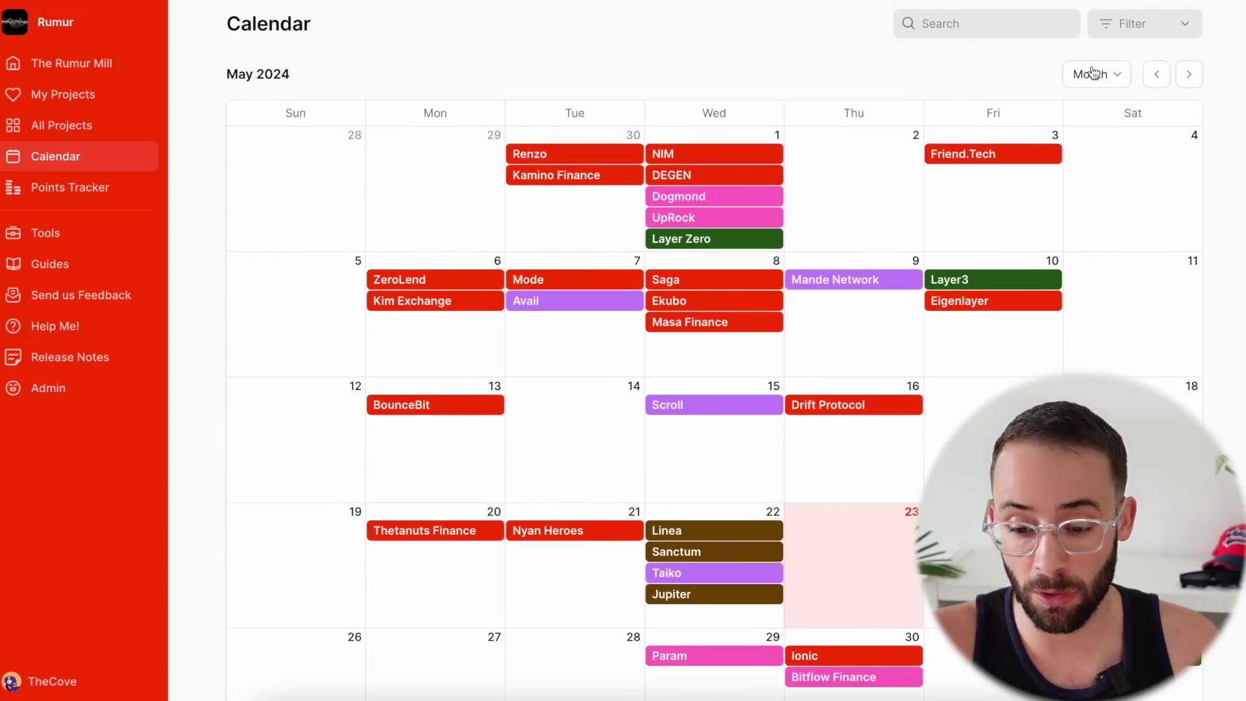
Step: Filter the May 2024 calendar to show only followed projects
{"action": "left_click", "coordinate": [1165, 29]}
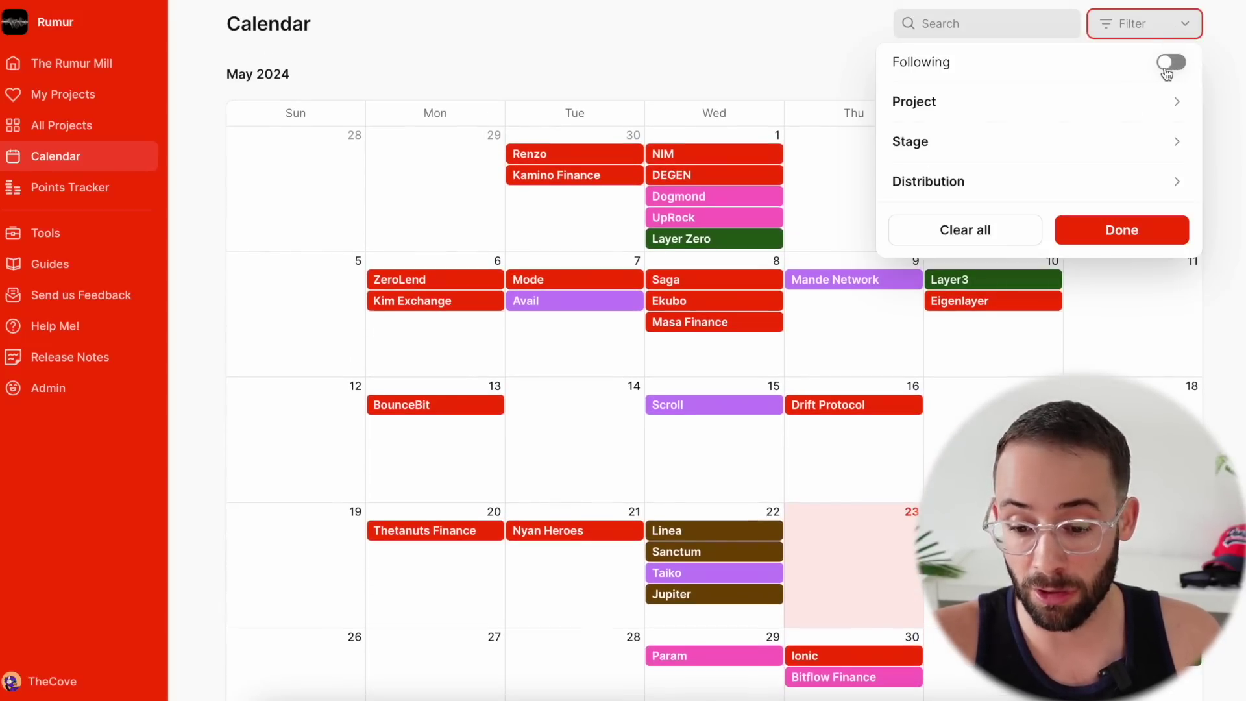
{"action": "left_click", "coordinate": [1171, 63]}
{"action": "scroll", "coordinate": [1038, 279], "scroll_direction": "down", "scroll_amount": 1}
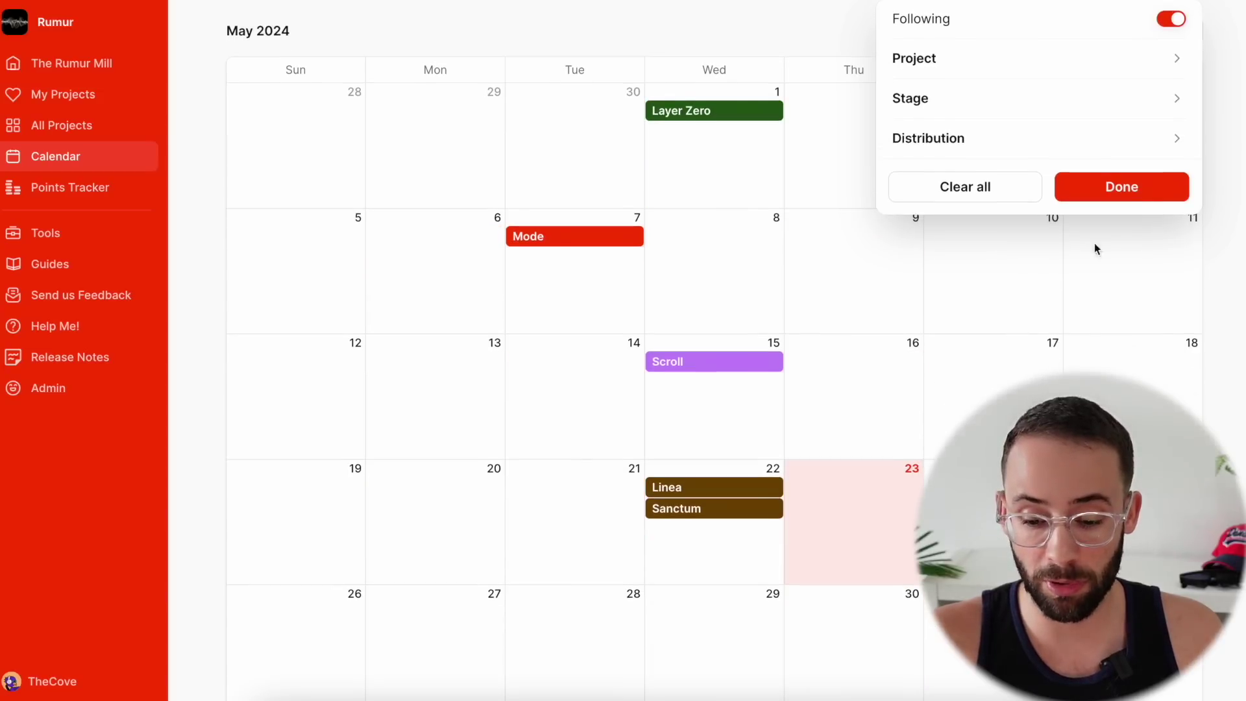
{"action": "left_click", "coordinate": [1139, 187]}
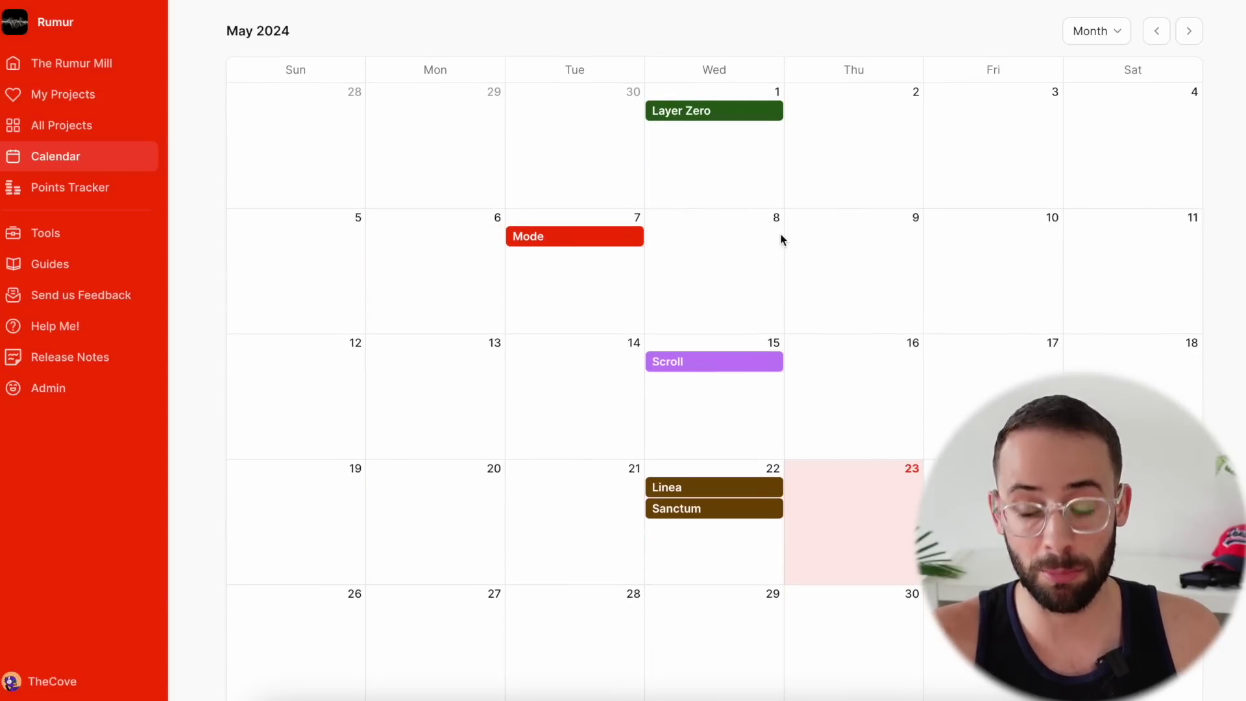
Step: Turn off the calendar's Following filter and close the filter options
{"action": "scroll", "coordinate": [1029, 119], "scroll_direction": "up", "scroll_amount": 1}
{"action": "left_click", "coordinate": [1159, 23]}
{"action": "left_click", "coordinate": [1171, 63]}
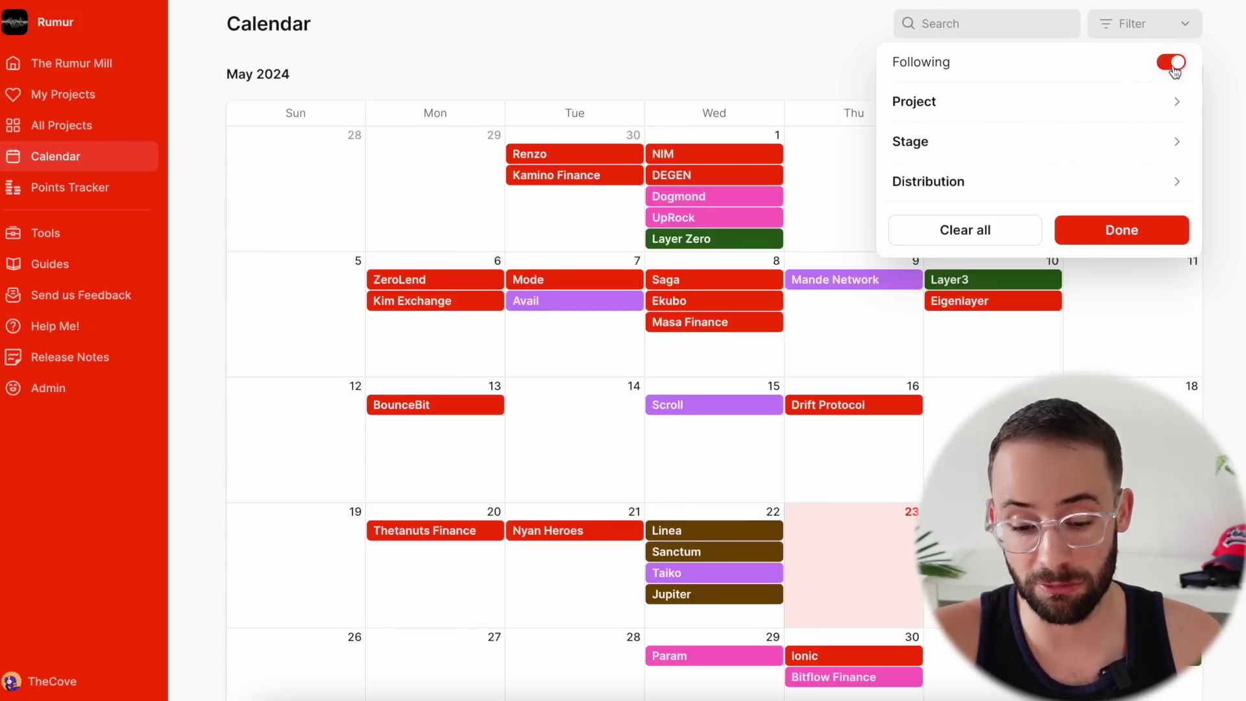
{"action": "left_click", "coordinate": [758, 69]}
Step: Review the Active Claims list with its start and end dates beneath the calendar
{"action": "scroll", "coordinate": [681, 389], "scroll_direction": "down", "scroll_amount": 1}
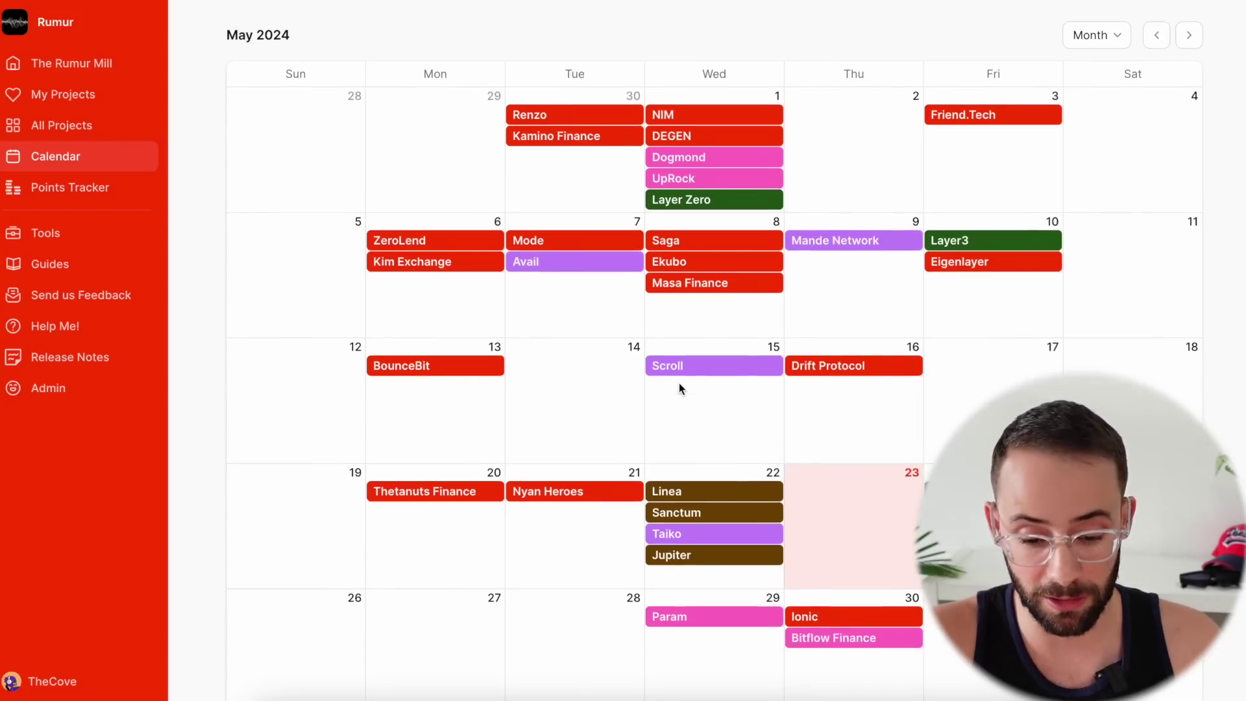
{"action": "scroll", "coordinate": [513, 328], "scroll_direction": "down", "scroll_amount": 10}
{"action": "scroll", "coordinate": [516, 331], "scroll_direction": "down", "scroll_amount": 3}
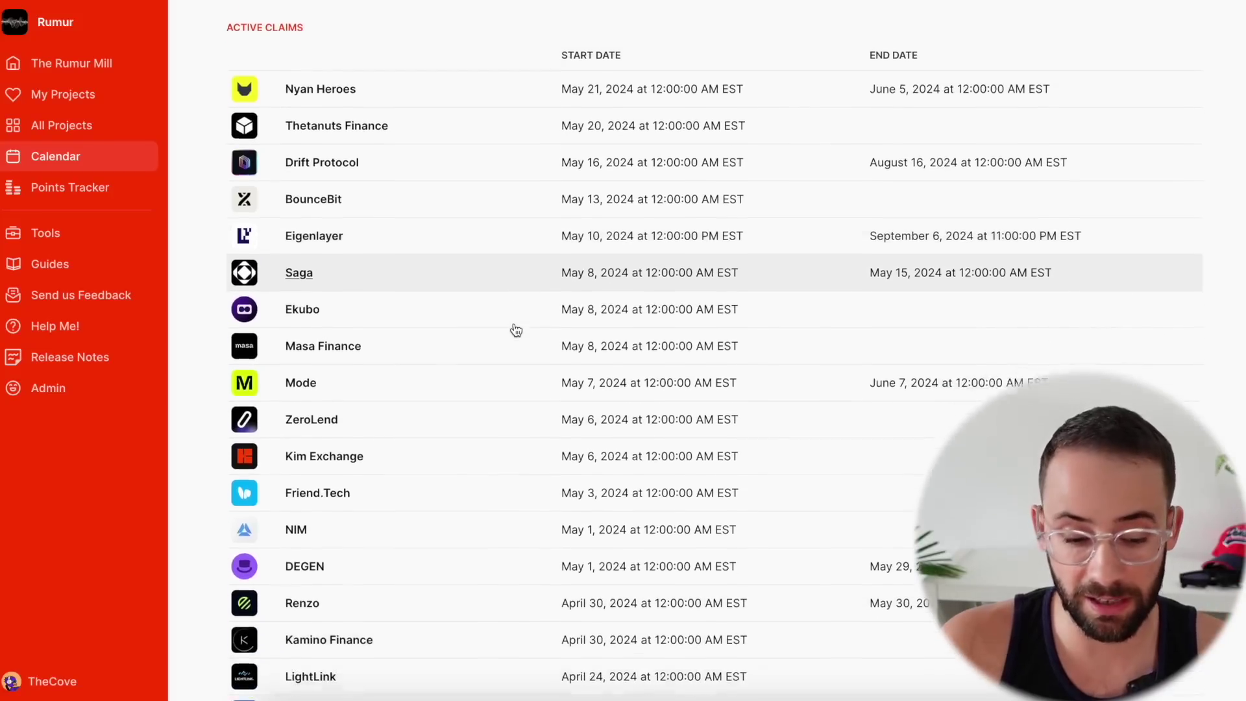
{"action": "scroll", "coordinate": [516, 331], "scroll_direction": "up", "scroll_amount": 15}
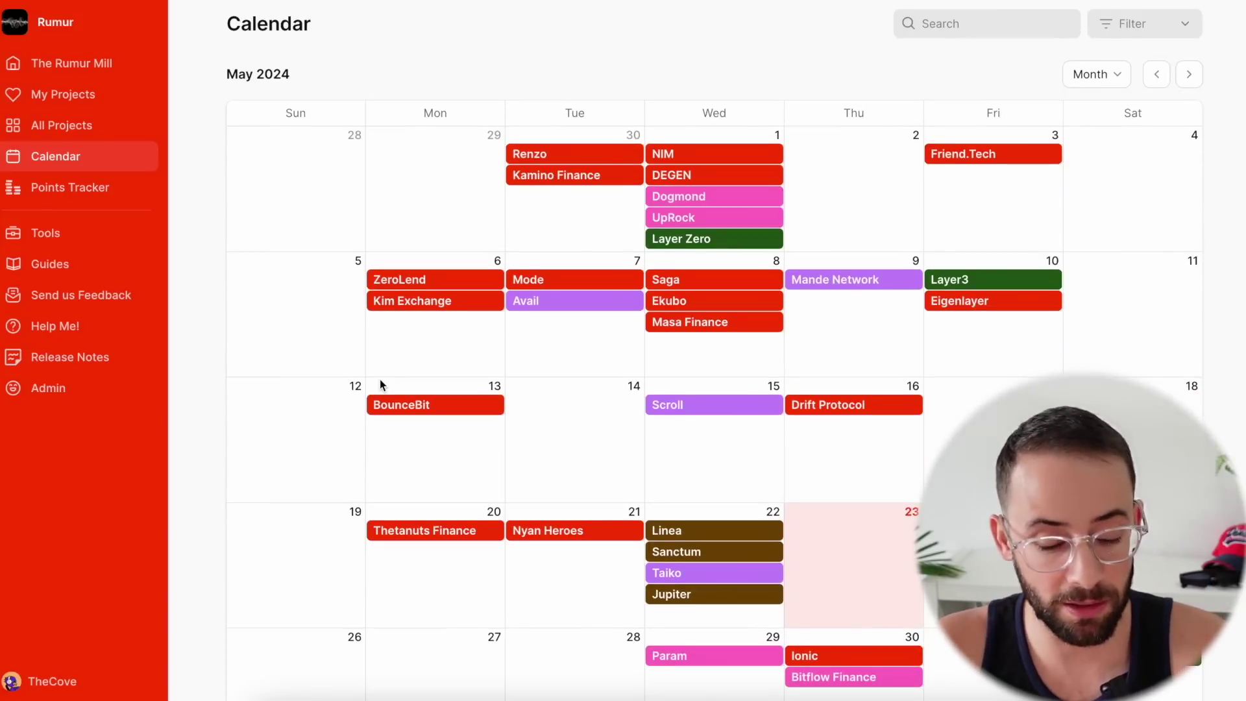
Step: Start a new Points Tracker entry, clear the leftover "grass" project search and choose Airpuff
{"action": "left_click", "coordinate": [83, 194]}
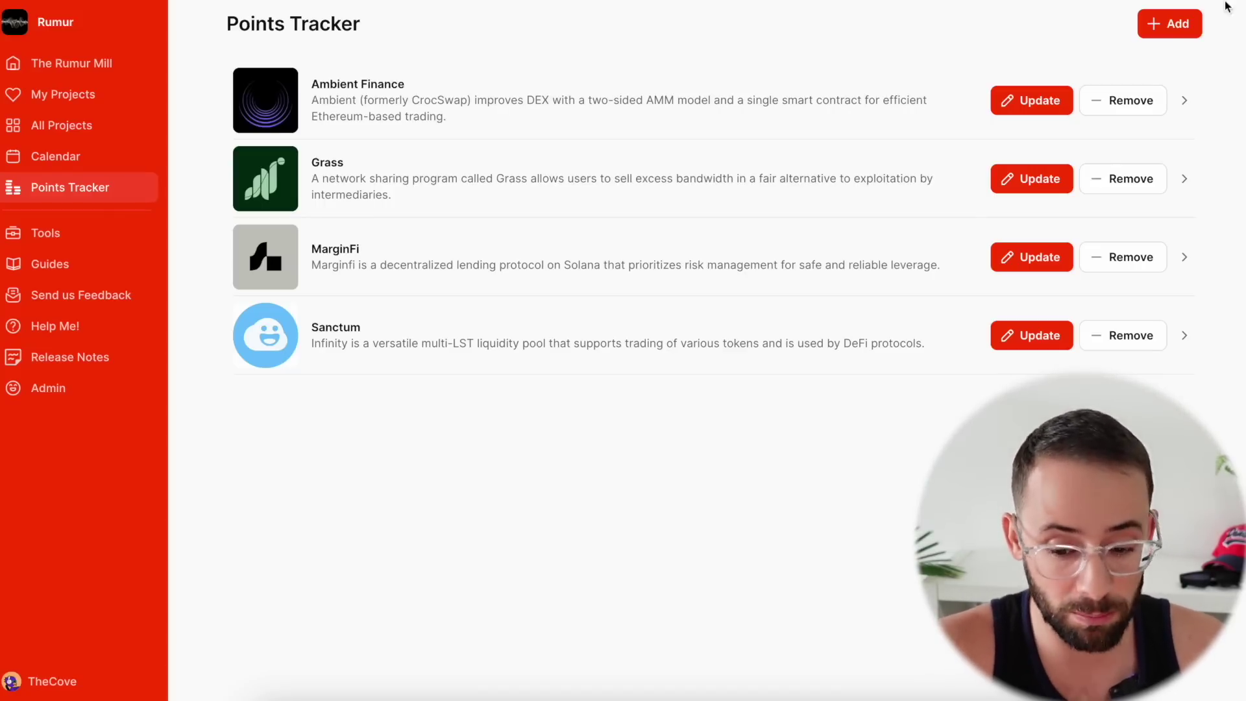
{"action": "left_click", "coordinate": [1178, 26]}
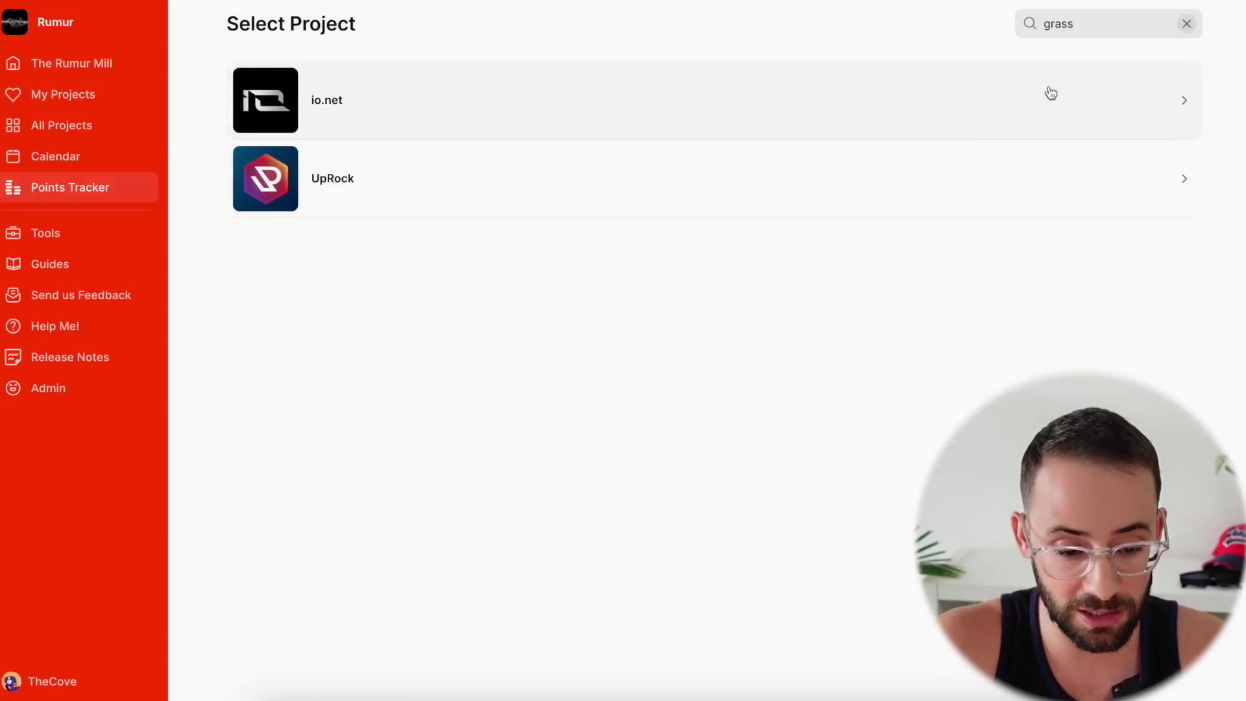
{"action": "left_click", "coordinate": [1182, 27]}
{"action": "left_click", "coordinate": [1120, 26]}
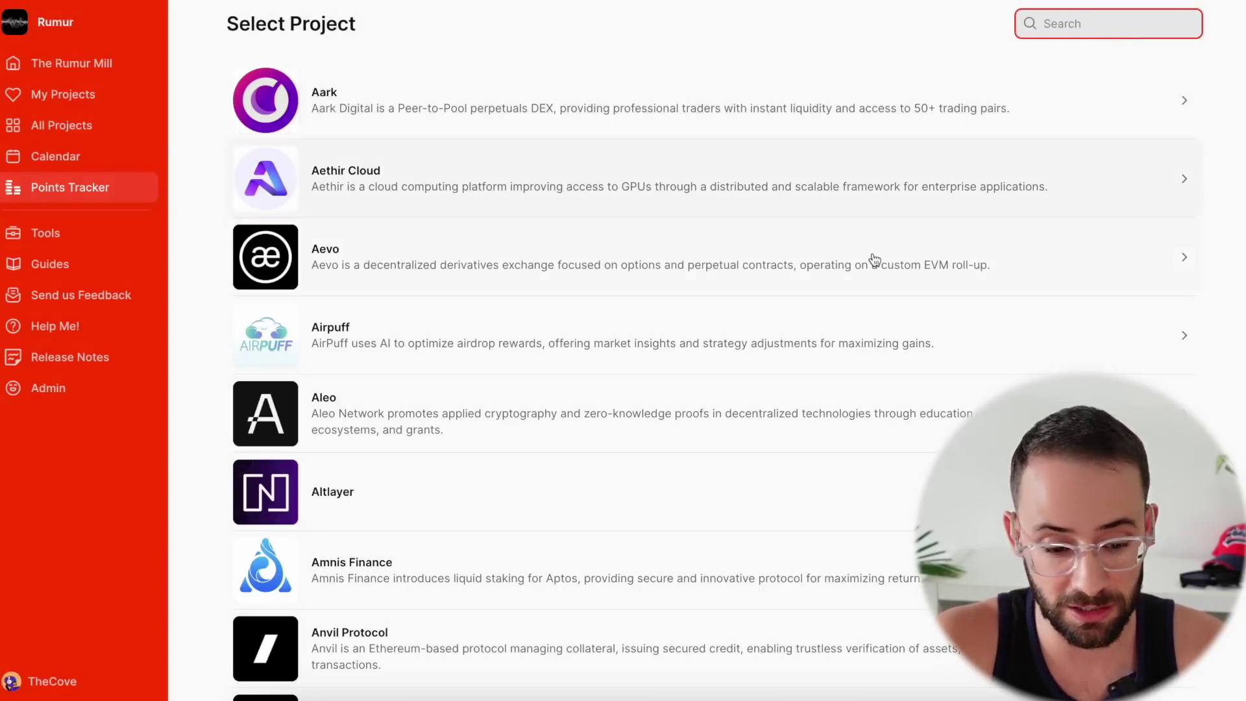
{"action": "left_click", "coordinate": [777, 337]}
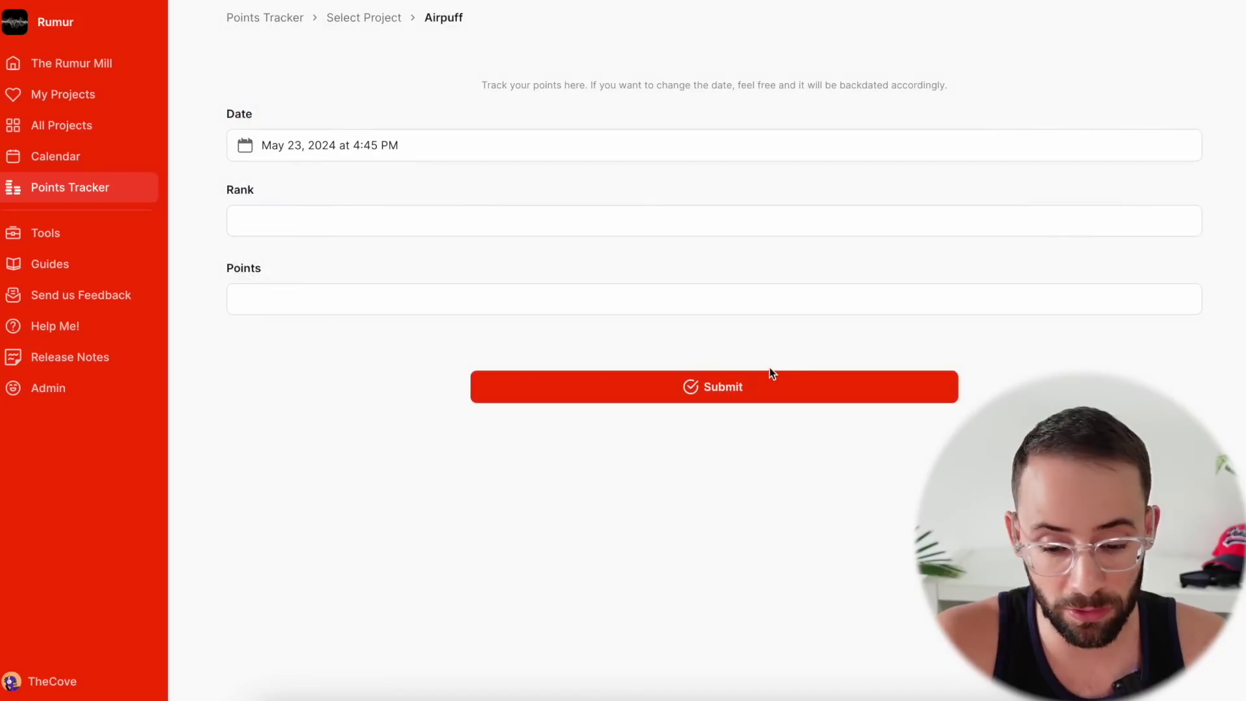
Step: Set Airpuff's rank to 100 and points to 1000, and submit the entry
{"action": "left_click", "coordinate": [709, 230]}
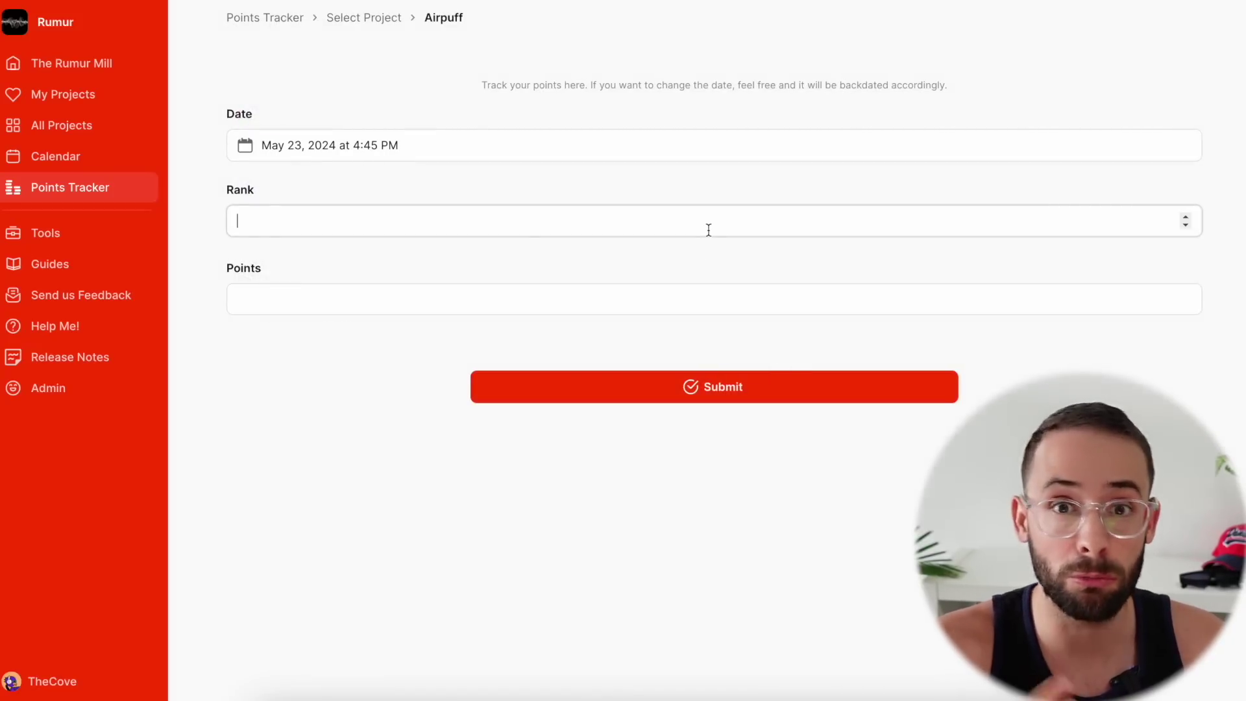
{"action": "type", "text": "100"}
{"action": "left_click", "coordinate": [716, 309]}
{"action": "type", "text": "1000"}
{"action": "left_click", "coordinate": [796, 386]}
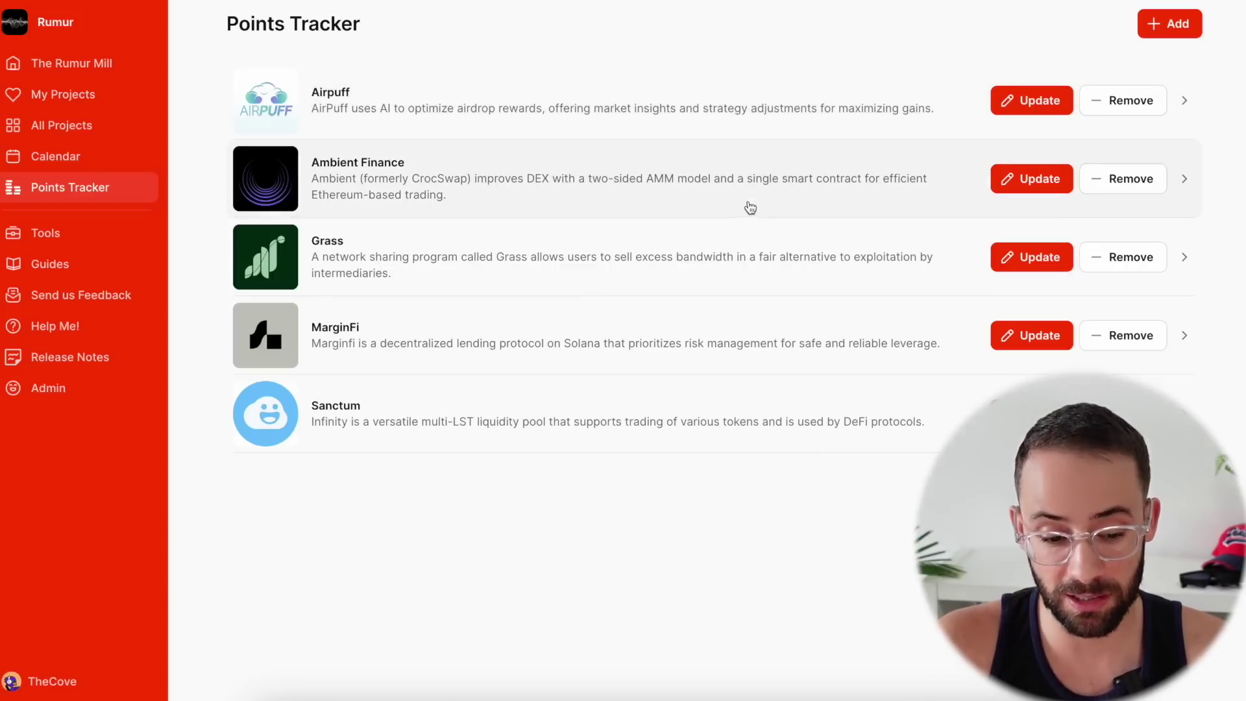
Step: View Sanctum's rank and points charts in the Points Tracker and open its new entry form
{"action": "left_click", "coordinate": [675, 417]}
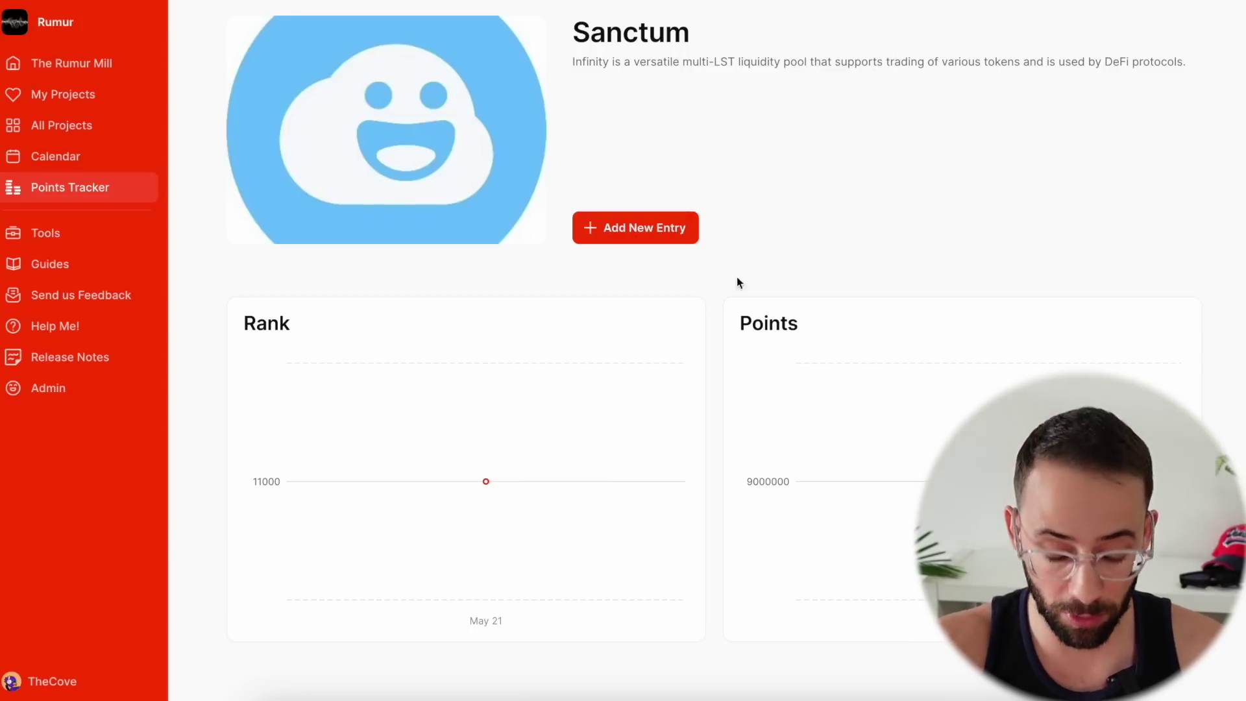
{"action": "left_click", "coordinate": [667, 238]}
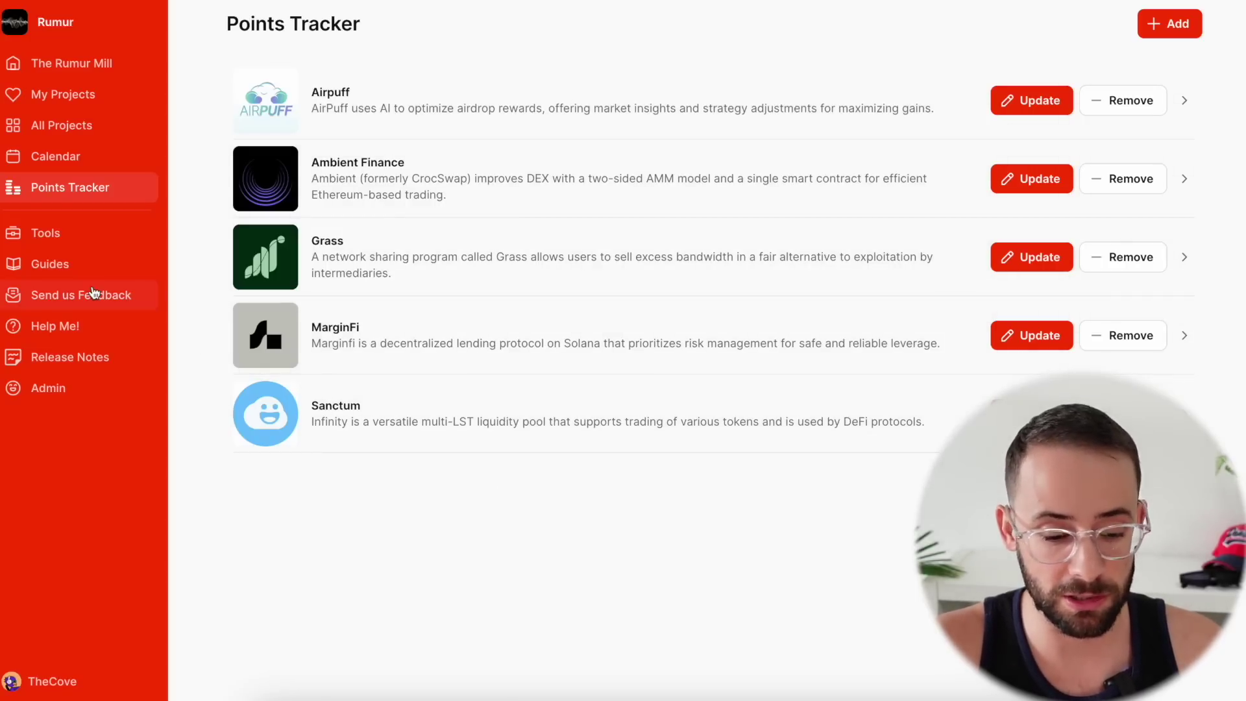
Step: Examine the Tools page, from the must-have applications through the aggregated tools grouped by ecosystem and purpose
{"action": "left_click", "coordinate": [61, 237]}
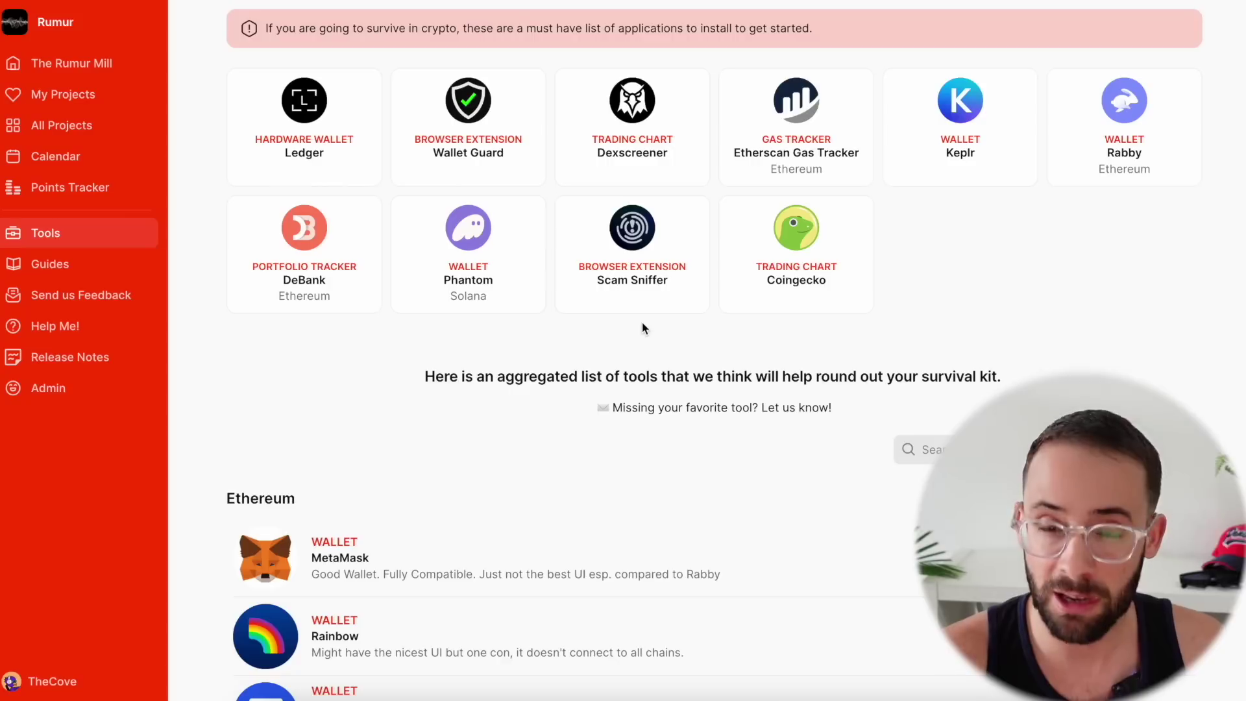
{"action": "scroll", "coordinate": [850, 392], "scroll_direction": "down", "scroll_amount": 1}
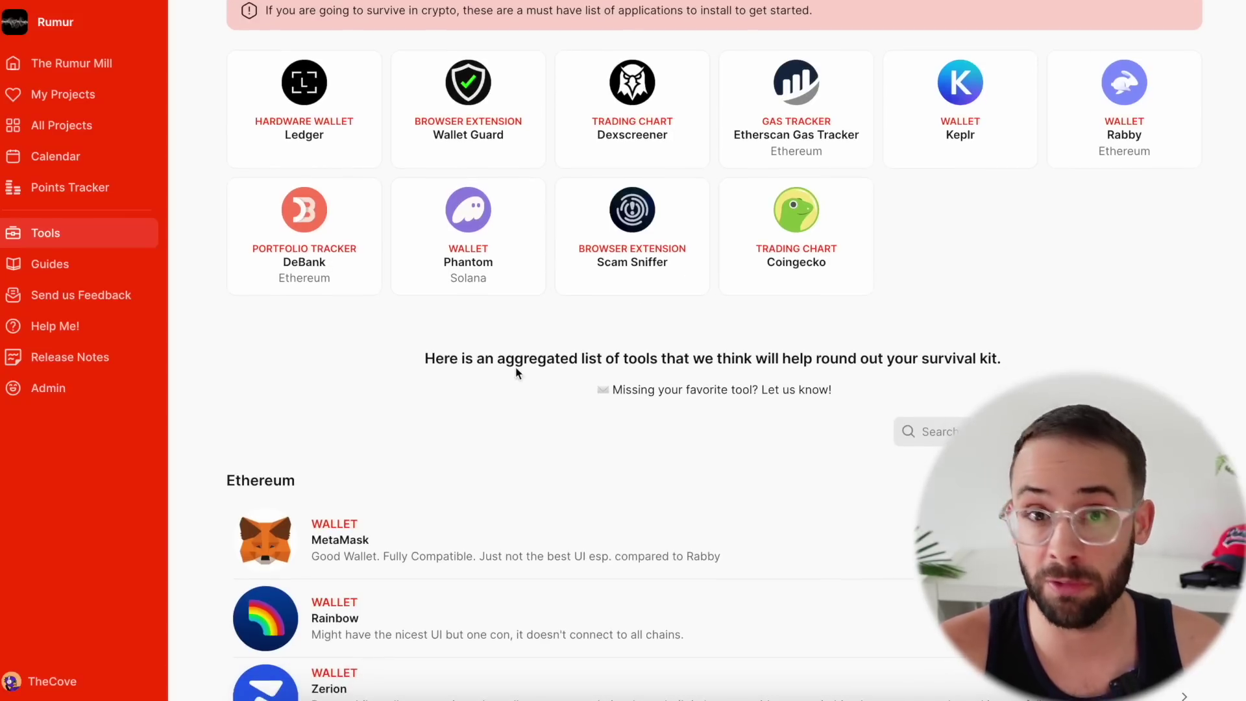
{"action": "scroll", "coordinate": [646, 396], "scroll_direction": "down", "scroll_amount": 2}
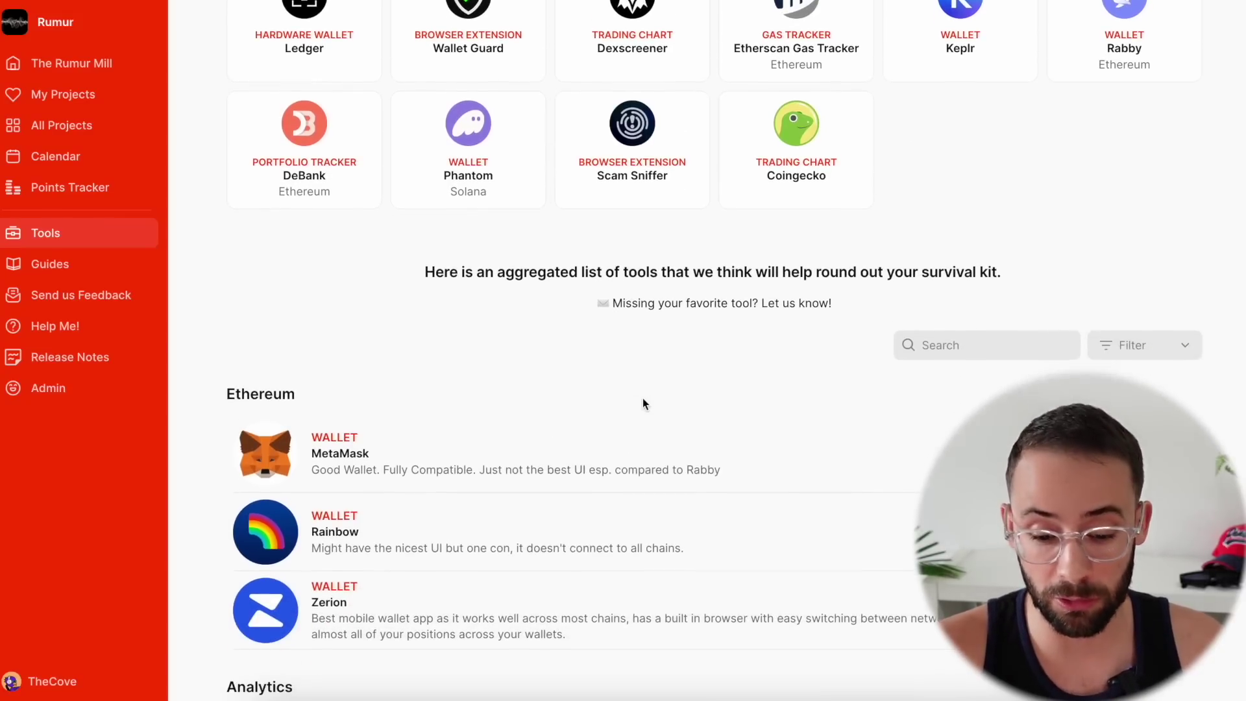
{"action": "scroll", "coordinate": [643, 404], "scroll_direction": "down", "scroll_amount": 8}
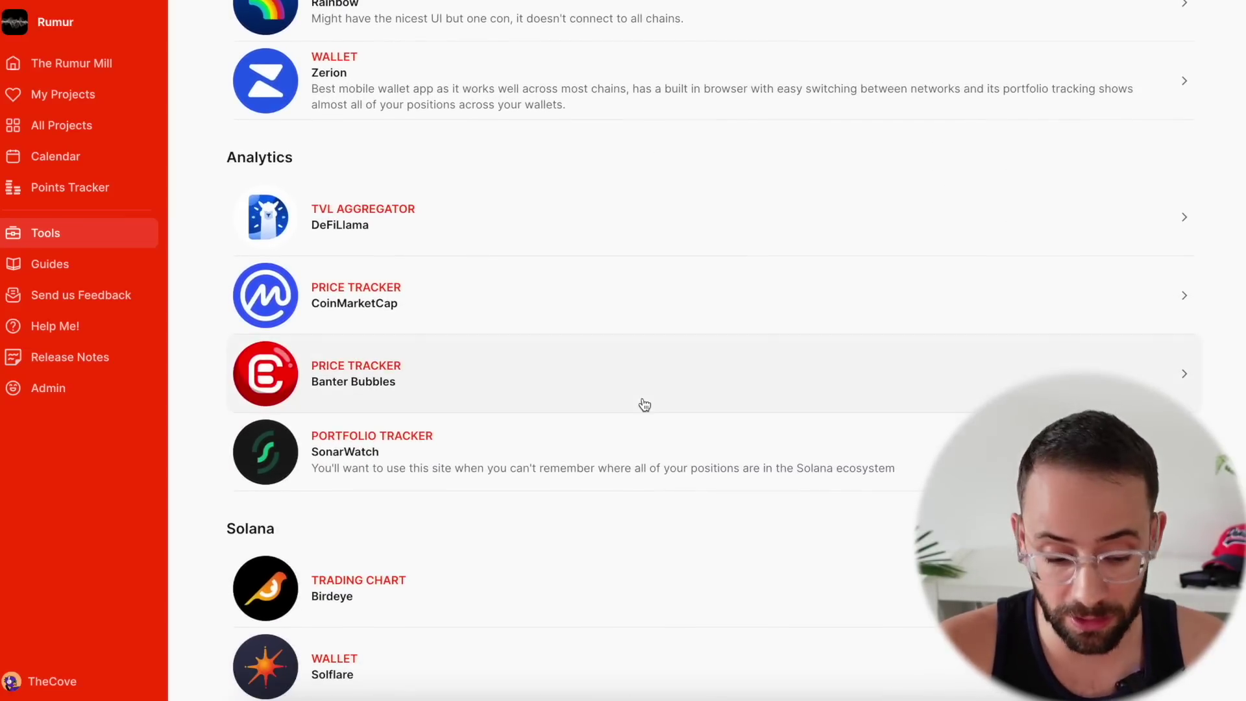
{"action": "scroll", "coordinate": [601, 223], "scroll_direction": "down", "scroll_amount": 1}
{"action": "scroll", "coordinate": [603, 224], "scroll_direction": "down", "scroll_amount": 10}
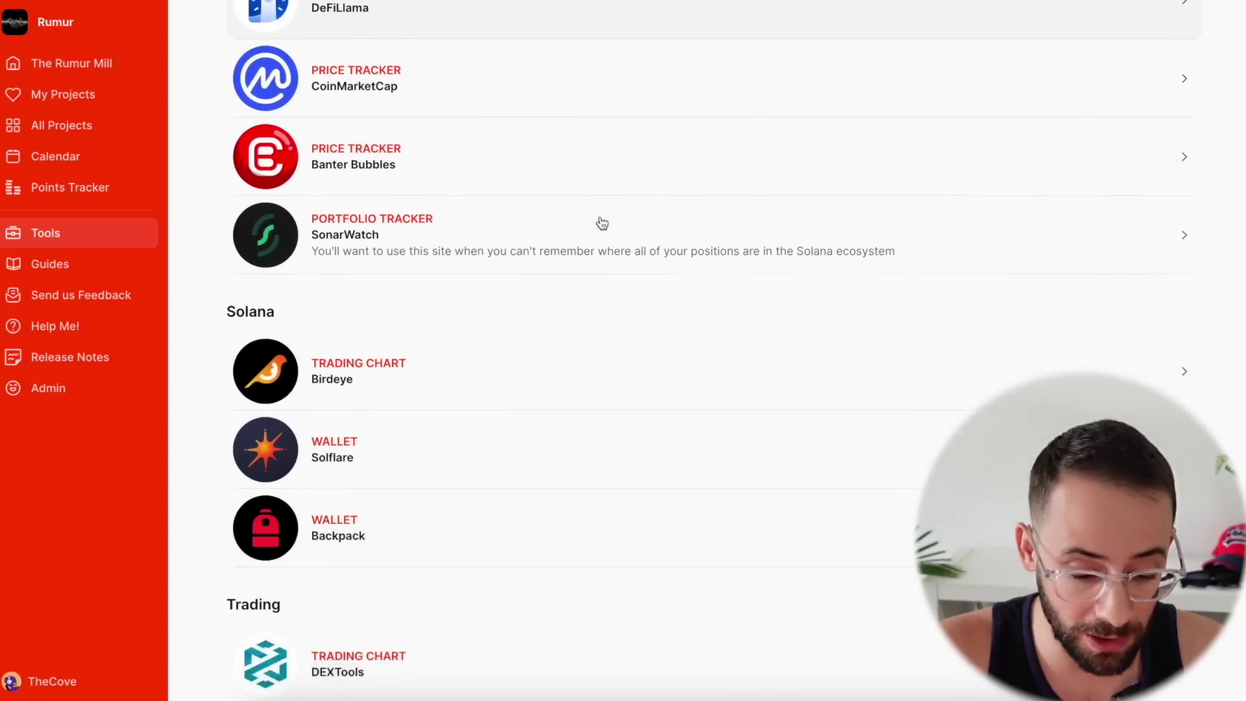
{"action": "scroll", "coordinate": [602, 223], "scroll_direction": "down", "scroll_amount": 10}
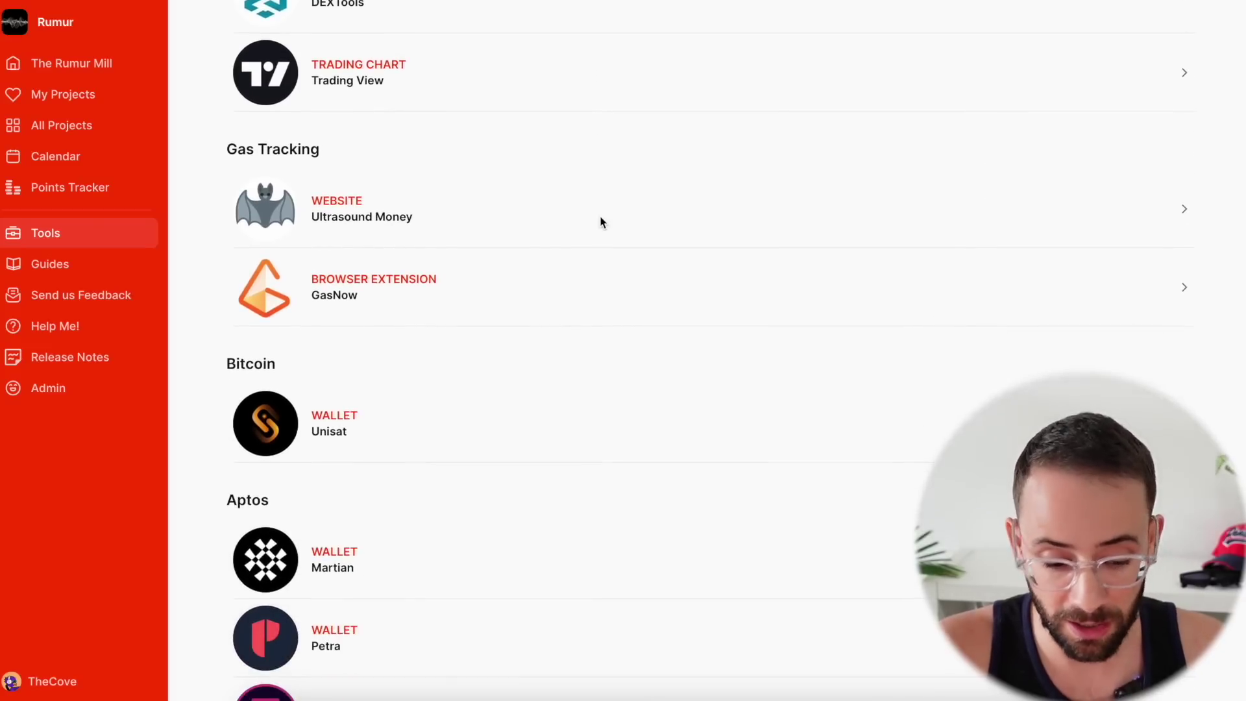
{"action": "scroll", "coordinate": [602, 223], "scroll_direction": "down", "scroll_amount": 2}
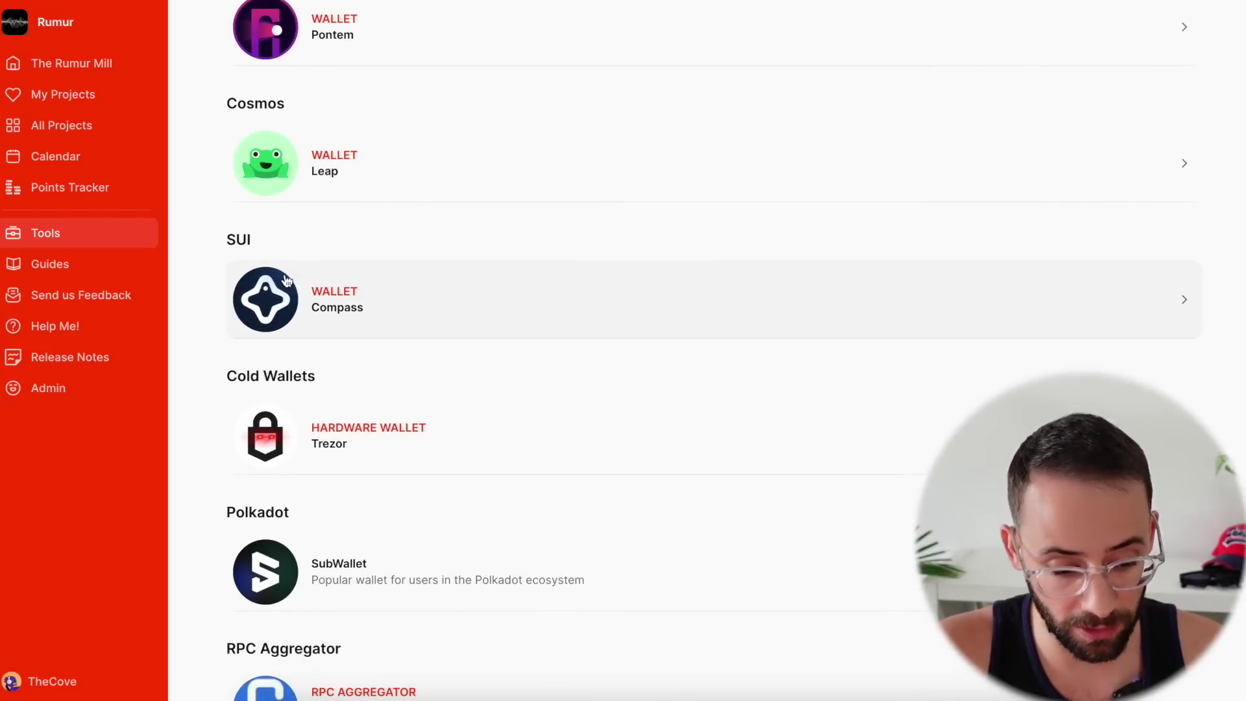
Step: Review the beginner resources and video guides in Guides, and the section overviews in Help Me!
{"action": "left_click", "coordinate": [63, 265]}
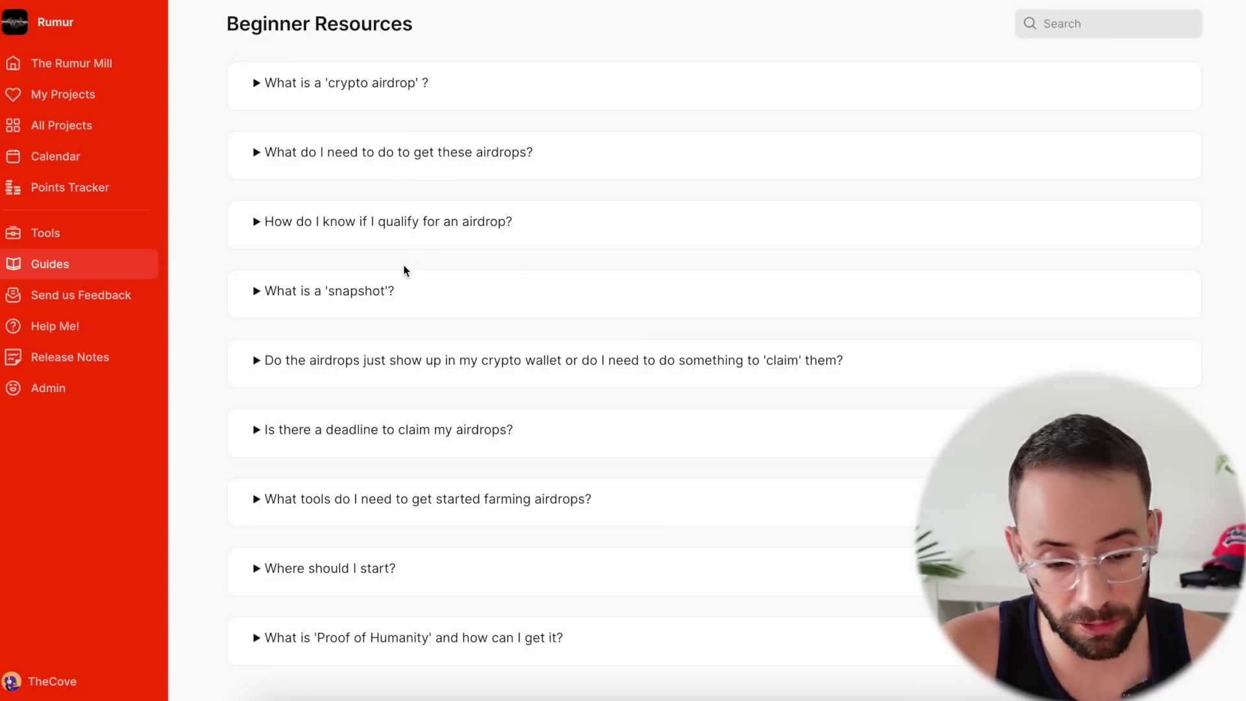
{"action": "scroll", "coordinate": [390, 300], "scroll_direction": "down", "scroll_amount": 10}
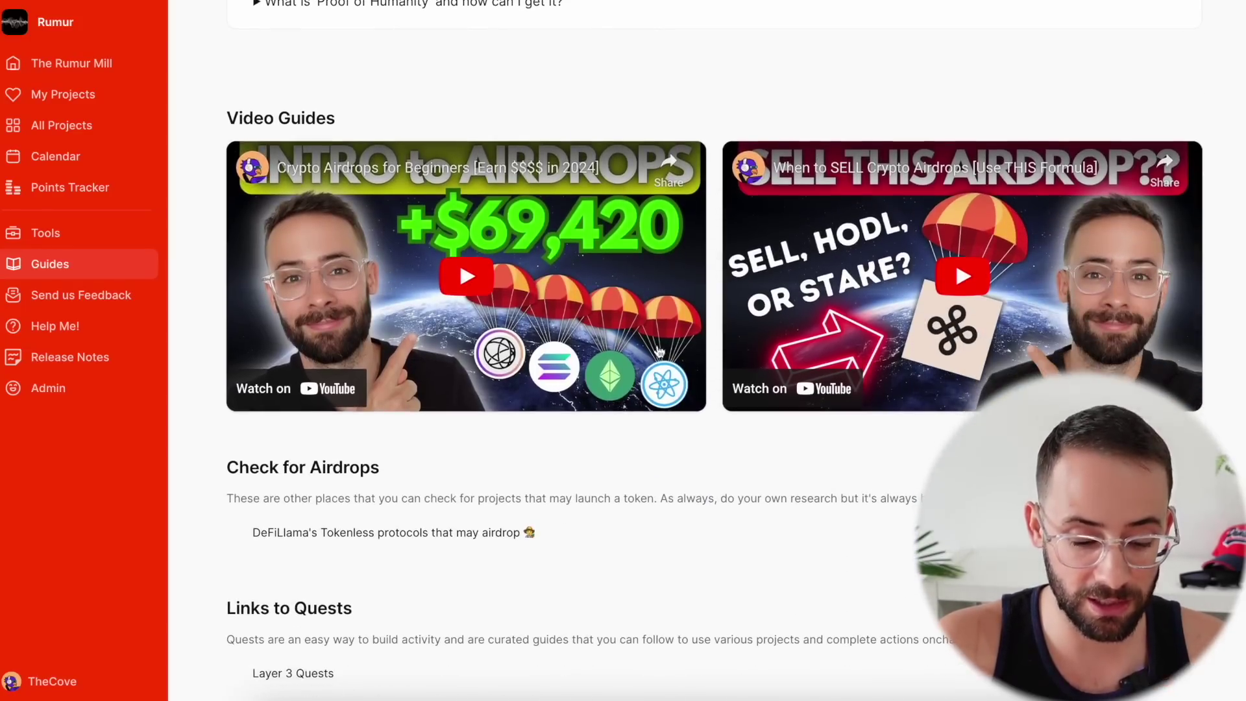
{"action": "scroll", "coordinate": [599, 478], "scroll_direction": "down", "scroll_amount": 3}
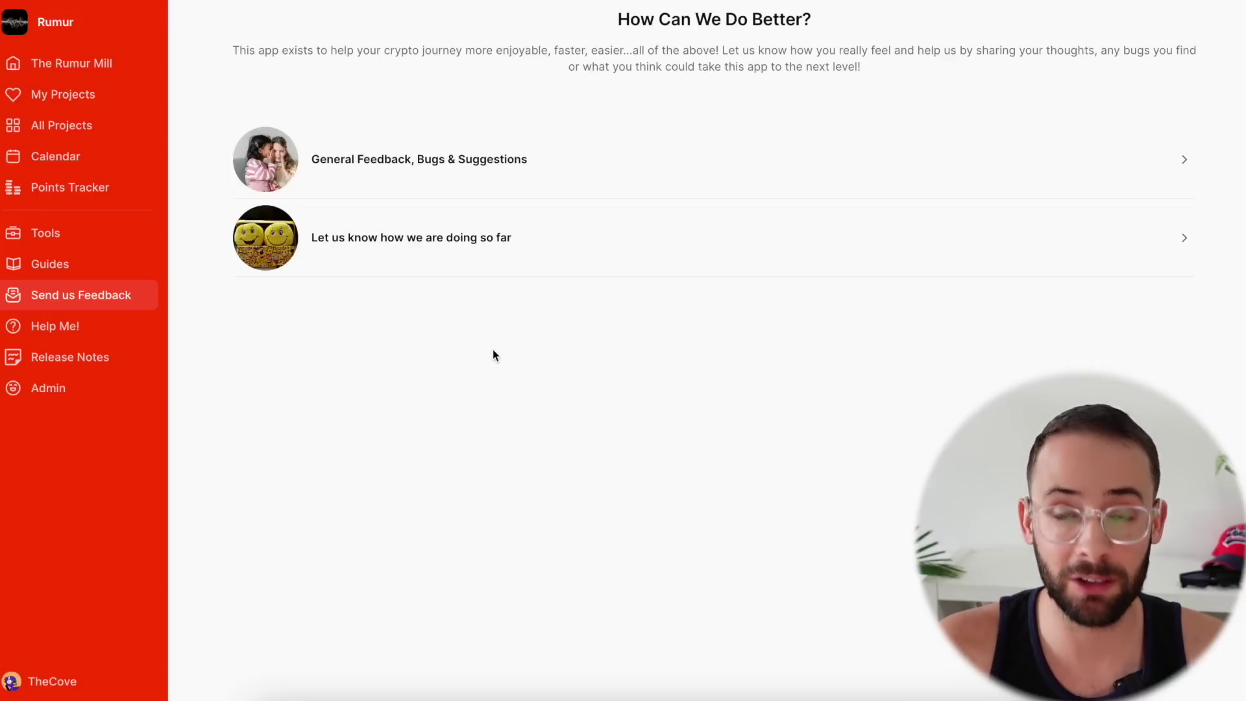
{"action": "left_click", "coordinate": [91, 329]}
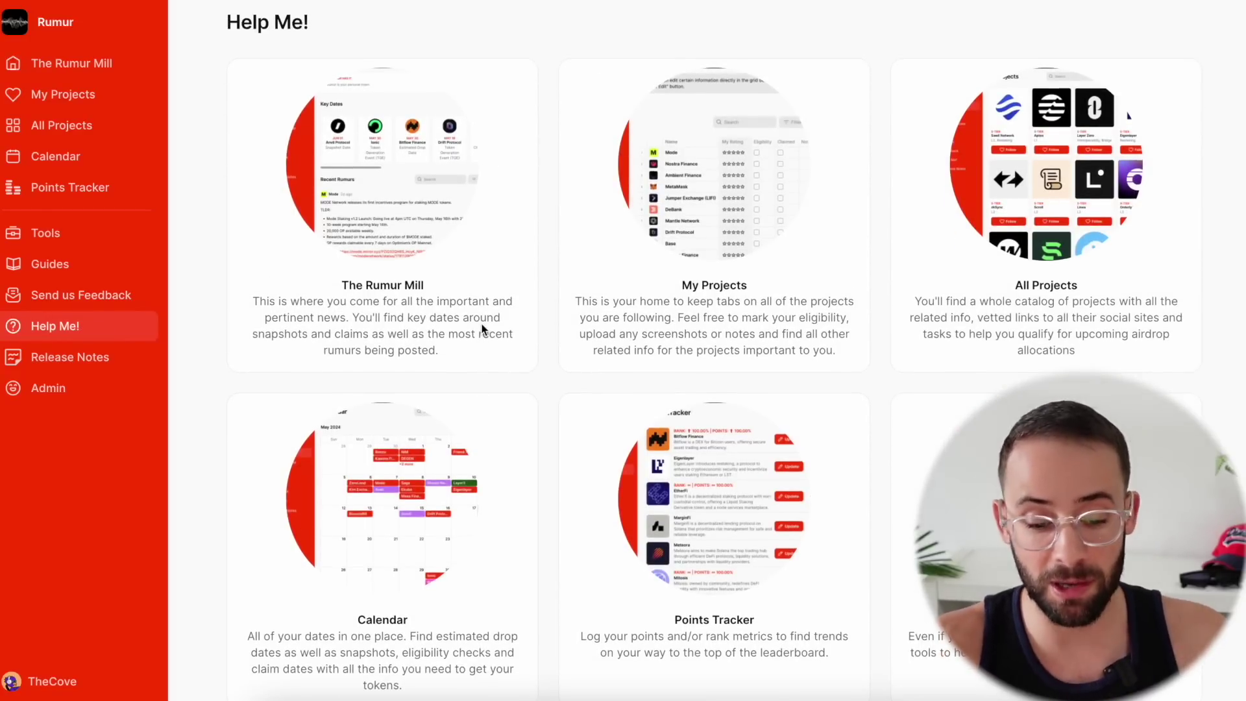
{"action": "scroll", "coordinate": [629, 403], "scroll_direction": "down", "scroll_amount": 8}
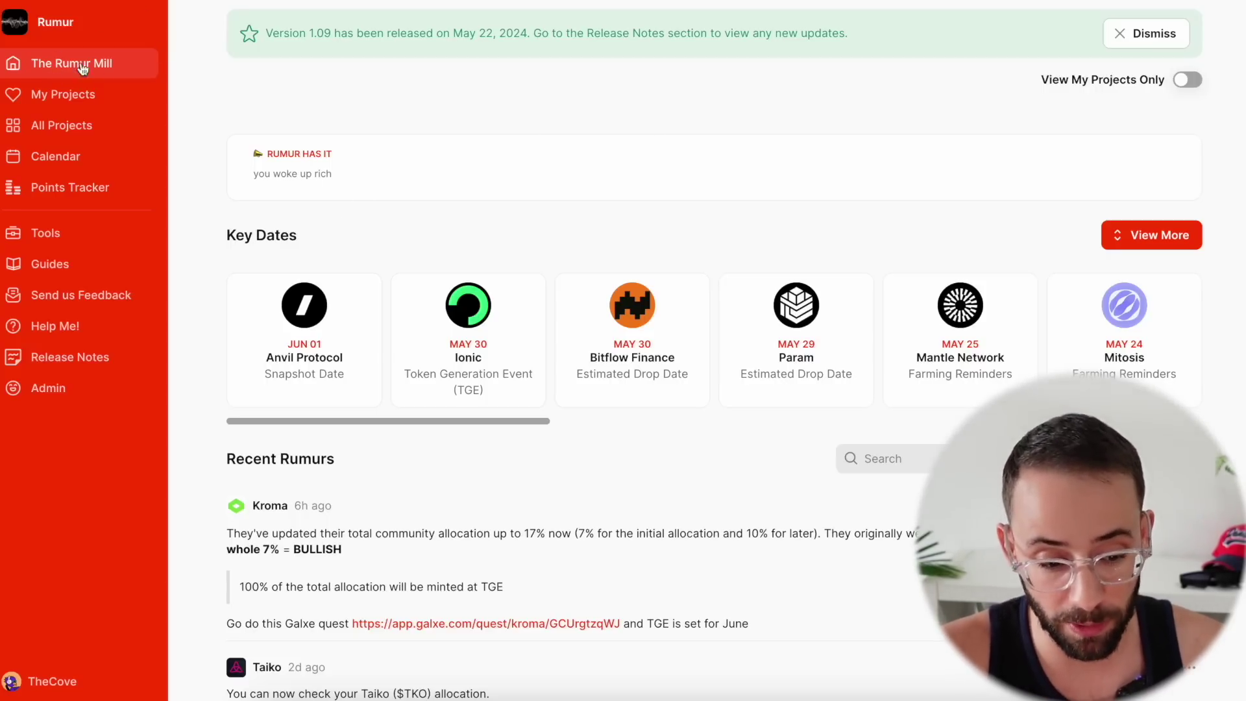
Step: Review The Rumur Mill's key dates and recent rumurs with View My Projects Only enabled, and switch that filter back off
{"action": "left_click", "coordinate": [1186, 79]}
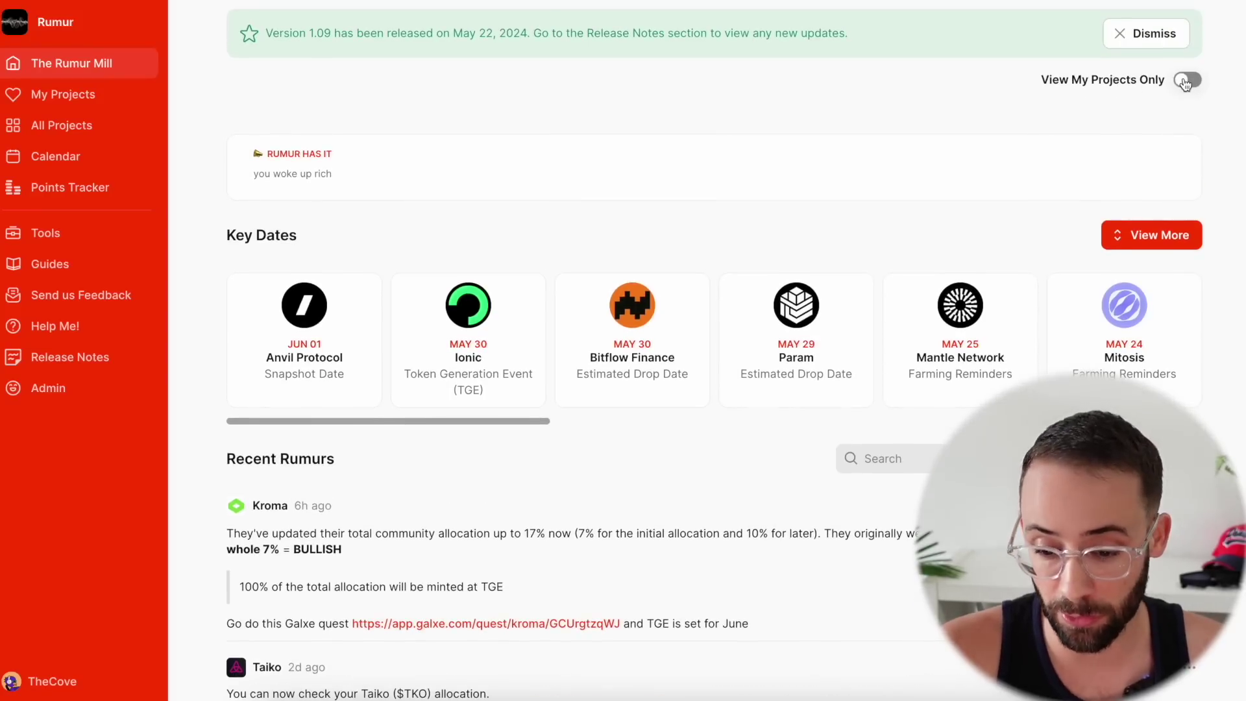
{"action": "scroll", "coordinate": [927, 272], "scroll_direction": "down", "scroll_amount": 5}
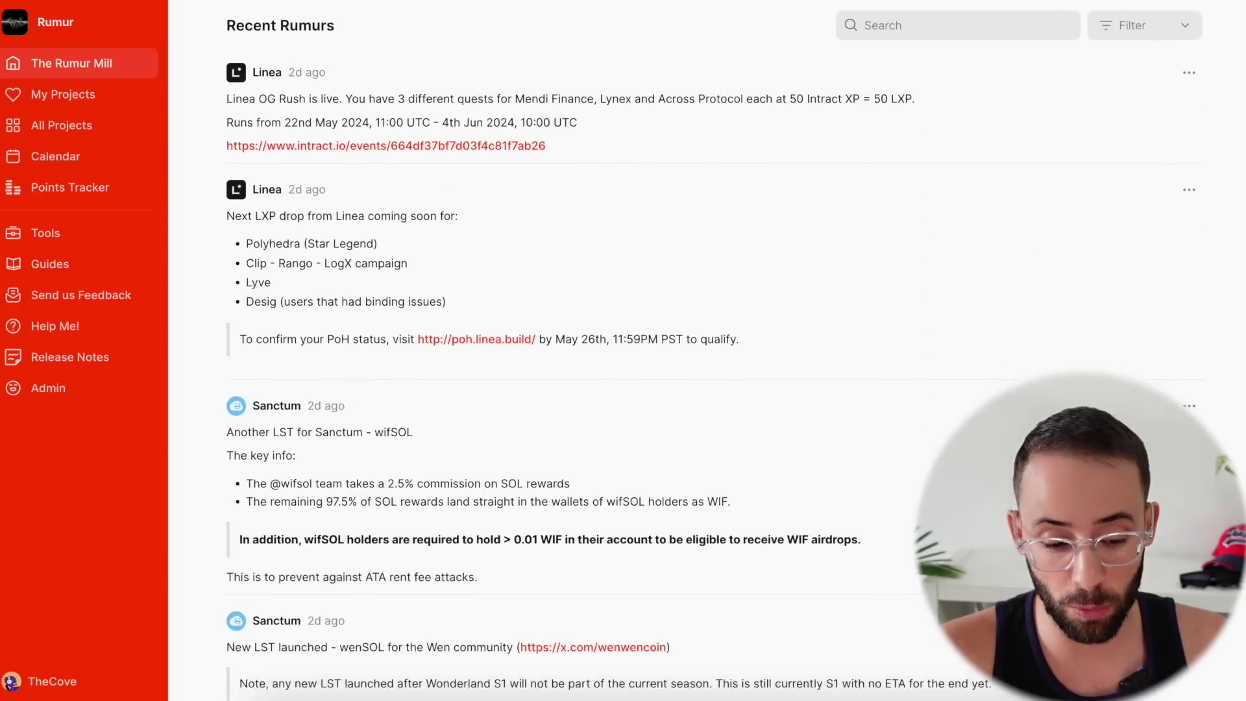
{"action": "scroll", "coordinate": [832, 336], "scroll_direction": "up", "scroll_amount": 5}
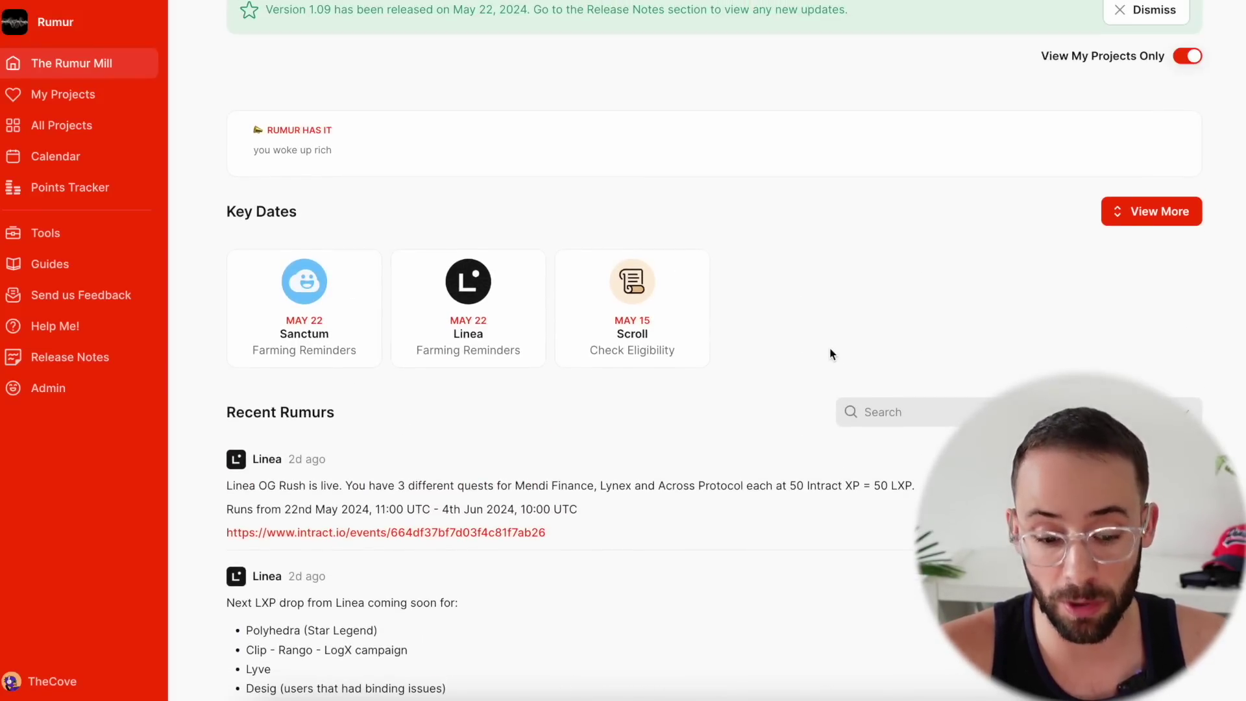
{"action": "scroll", "coordinate": [830, 354], "scroll_direction": "down", "scroll_amount": 2}
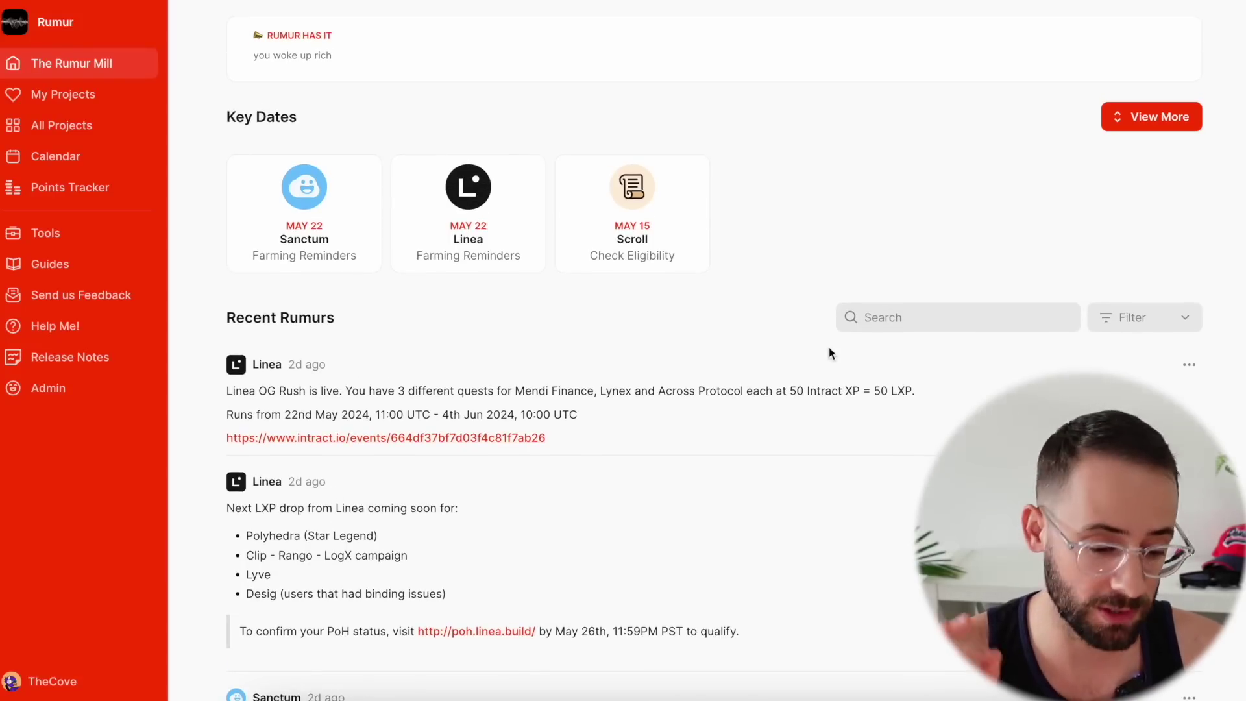
{"action": "scroll", "coordinate": [829, 350], "scroll_direction": "up", "scroll_amount": 2}
{"action": "left_click", "coordinate": [1187, 80]}
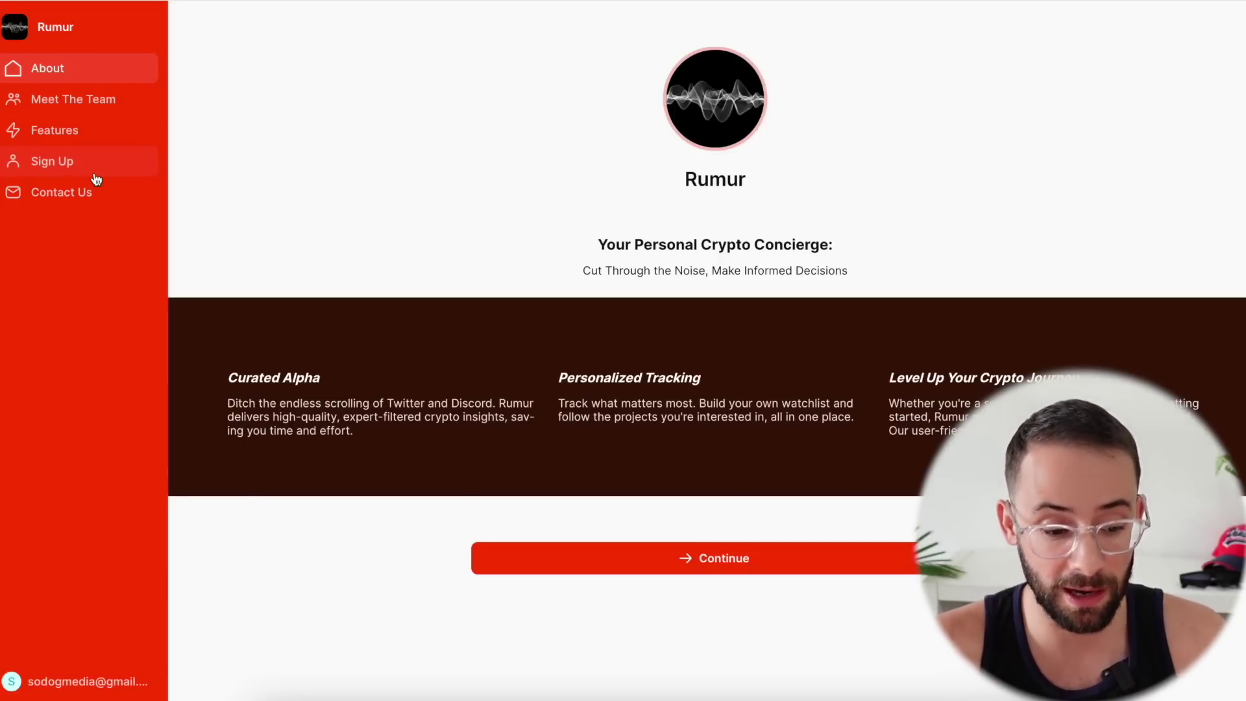
Step: Review the payment options and the monthly, semi-annual and annual subscription plans on the Sign Up page
{"action": "left_click", "coordinate": [96, 173]}
{"action": "scroll", "coordinate": [364, 445], "scroll_direction": "down", "scroll_amount": 10}
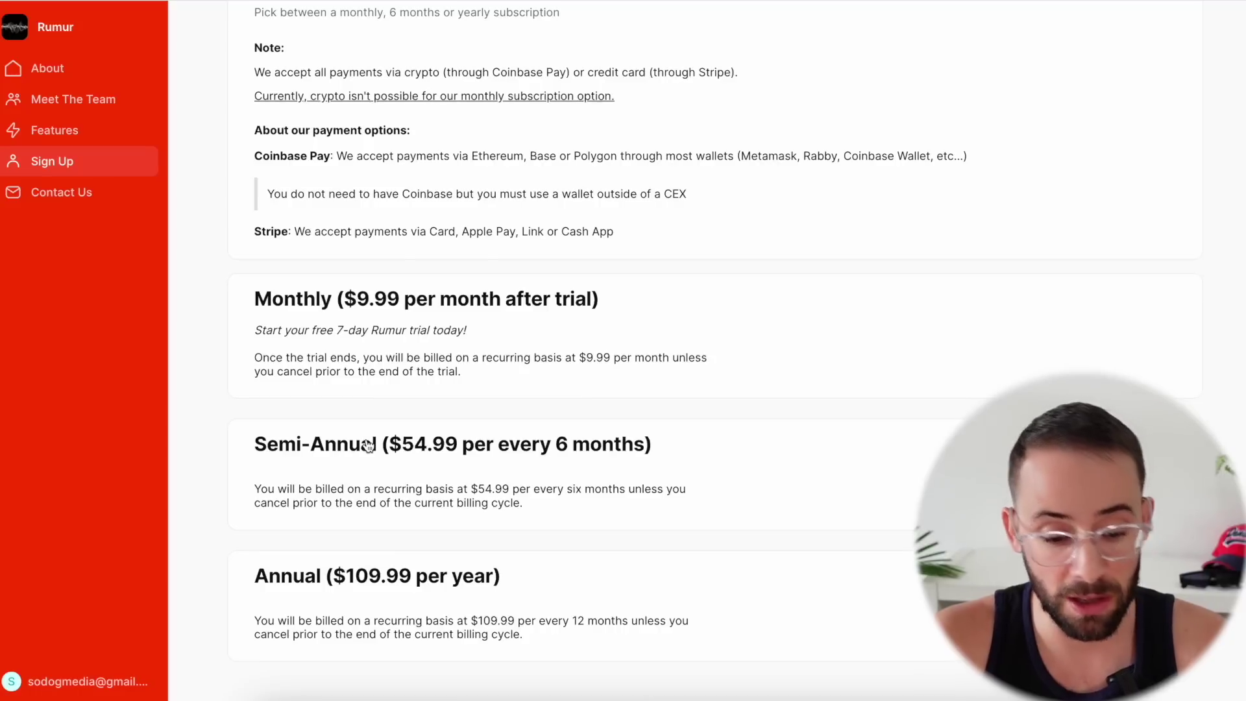